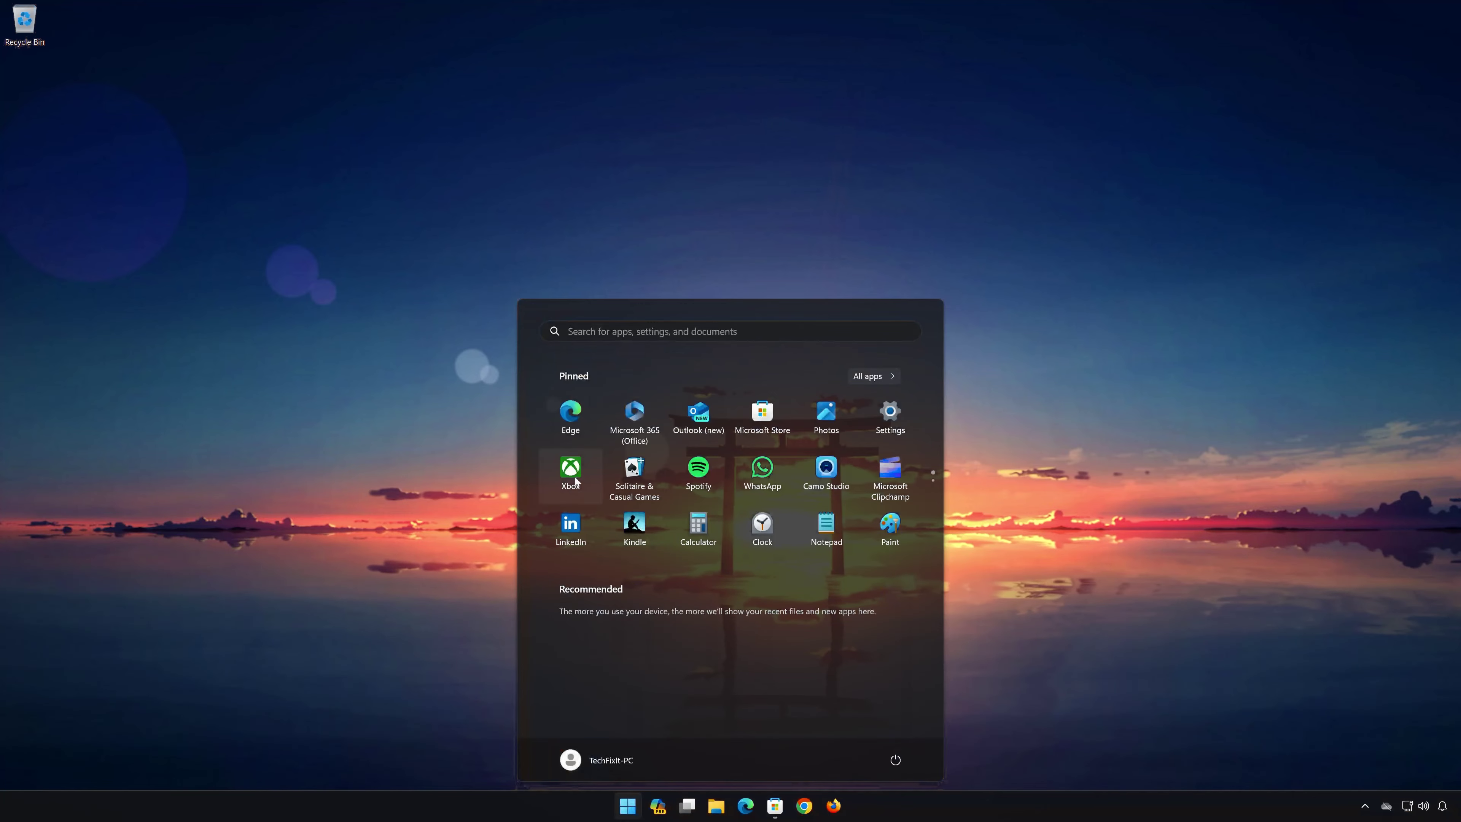
Step: Open the Xbox app, move its window toward the middle of the desktop, and bring up Xbox Support
{"action": "left_click", "coordinate": [571, 473]}
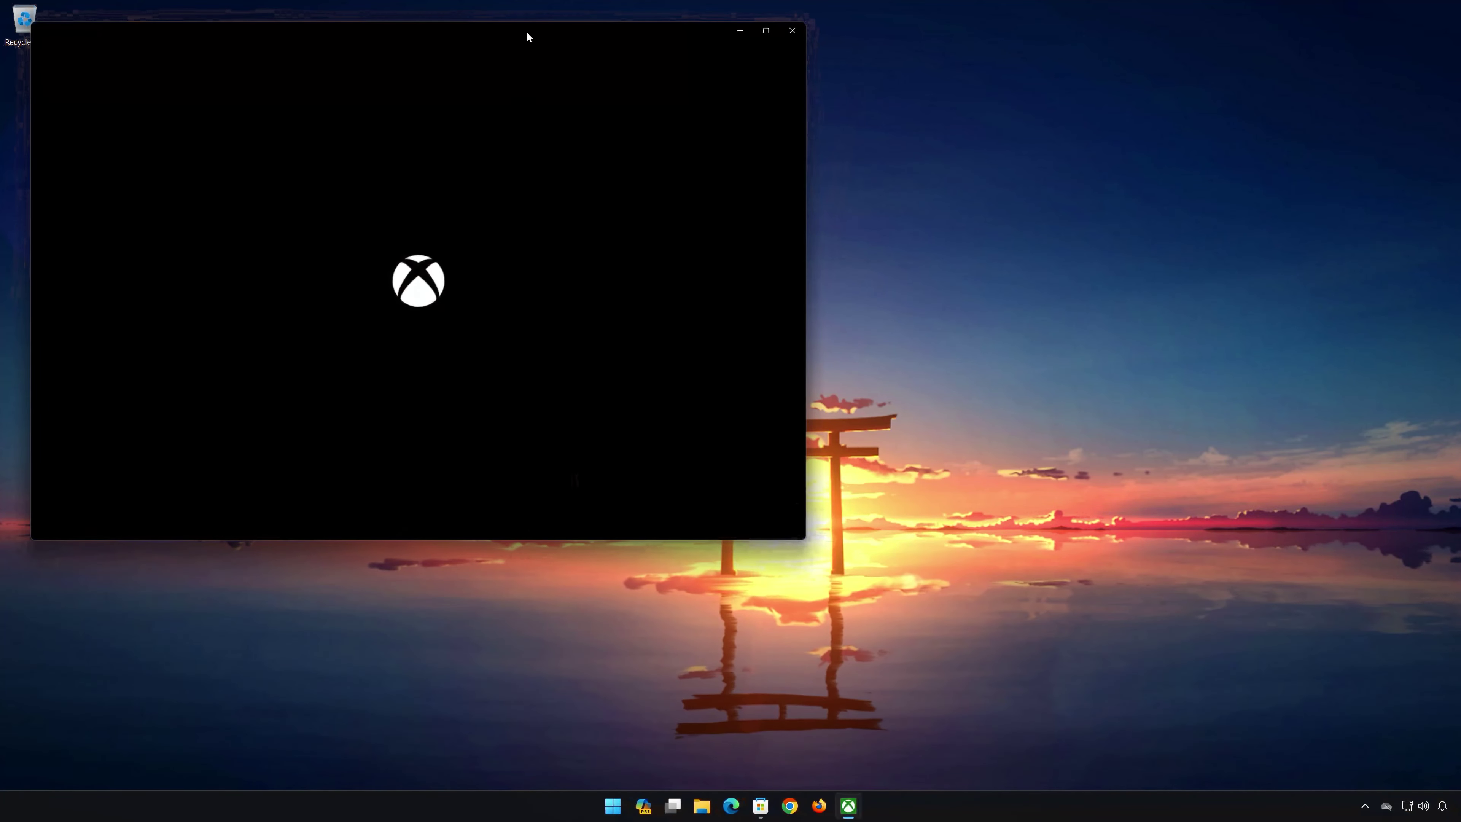
{"action": "left_click_drag", "start_coordinate": [526, 32], "coordinate": [813, 133]}
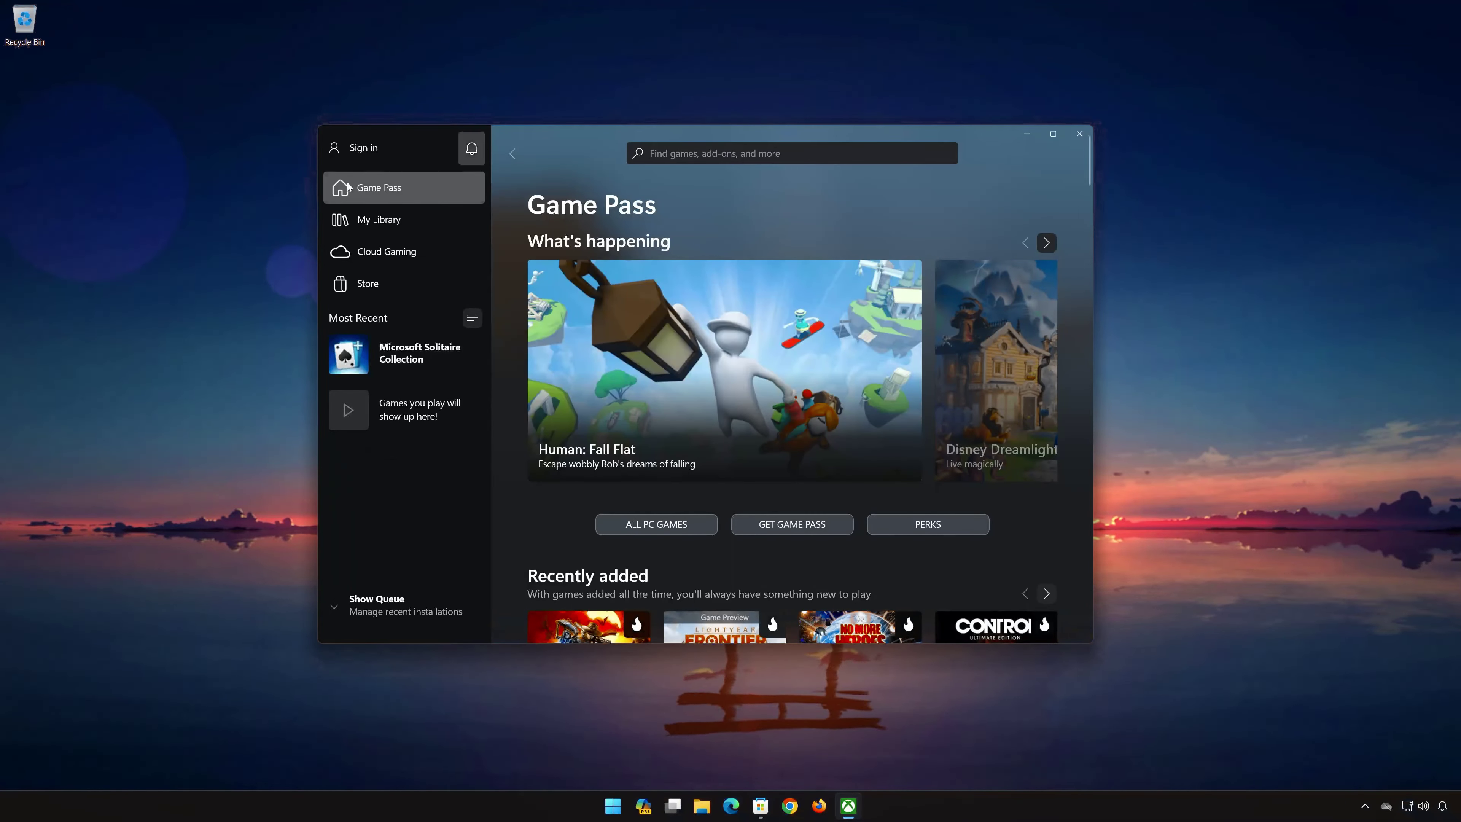
{"action": "left_click", "coordinate": [364, 153]}
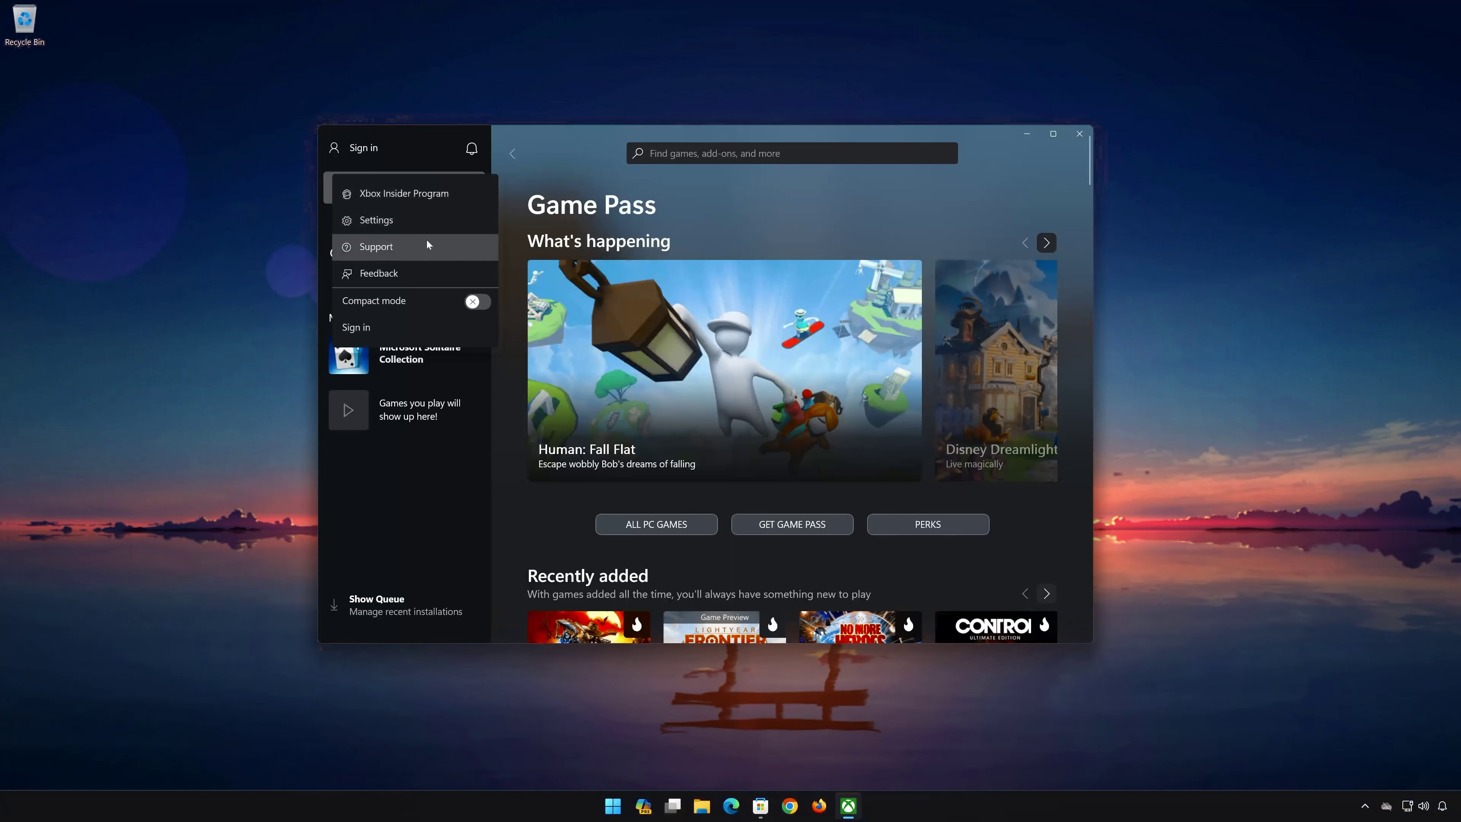
{"action": "left_click", "coordinate": [379, 252]}
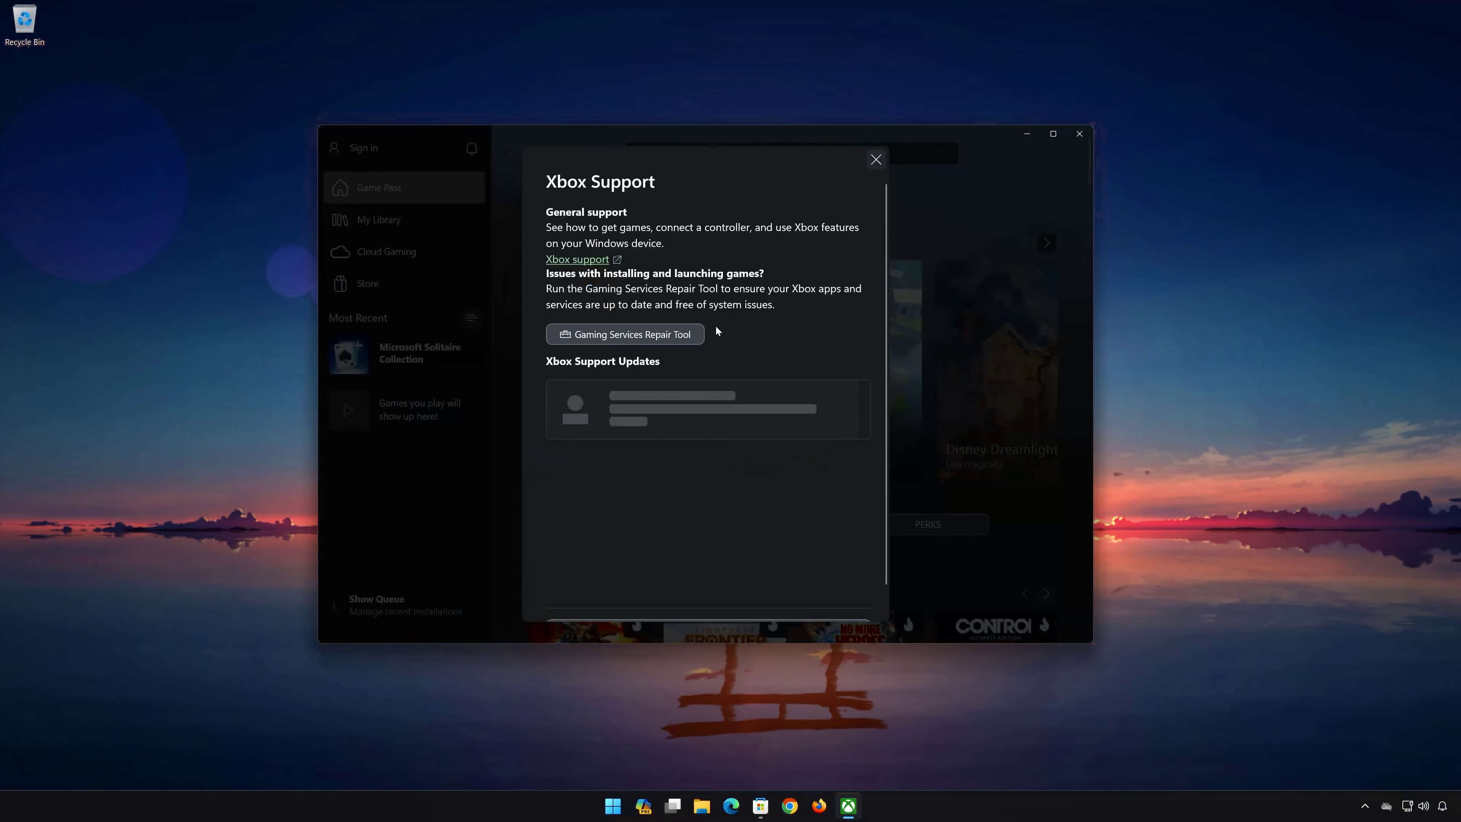
Step: Start repairing with the Gaming Services Repair Tool and allow Xbox to make changes to the device
{"action": "left_click", "coordinate": [581, 334]}
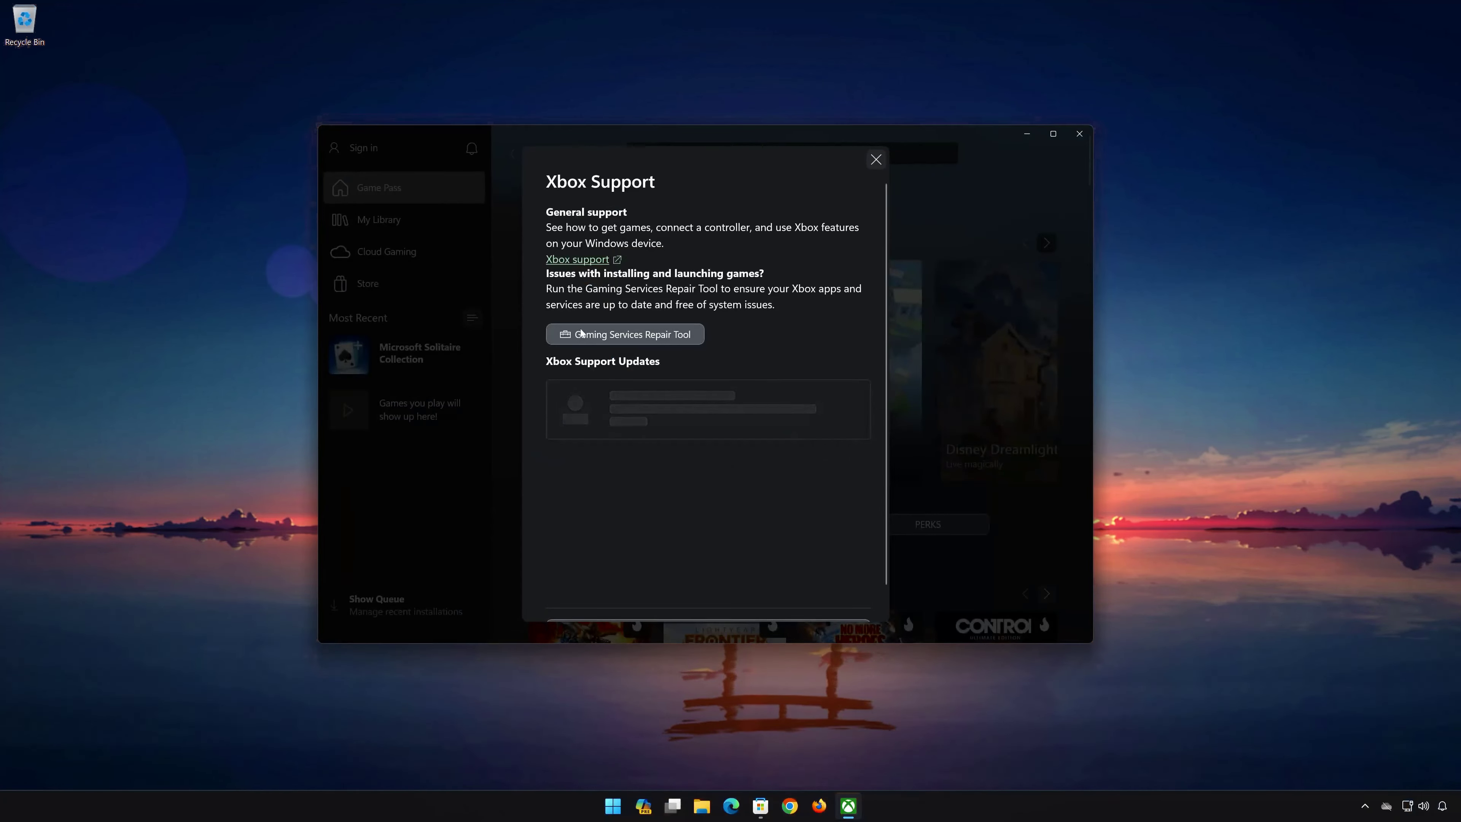
{"action": "left_click", "coordinate": [665, 336]}
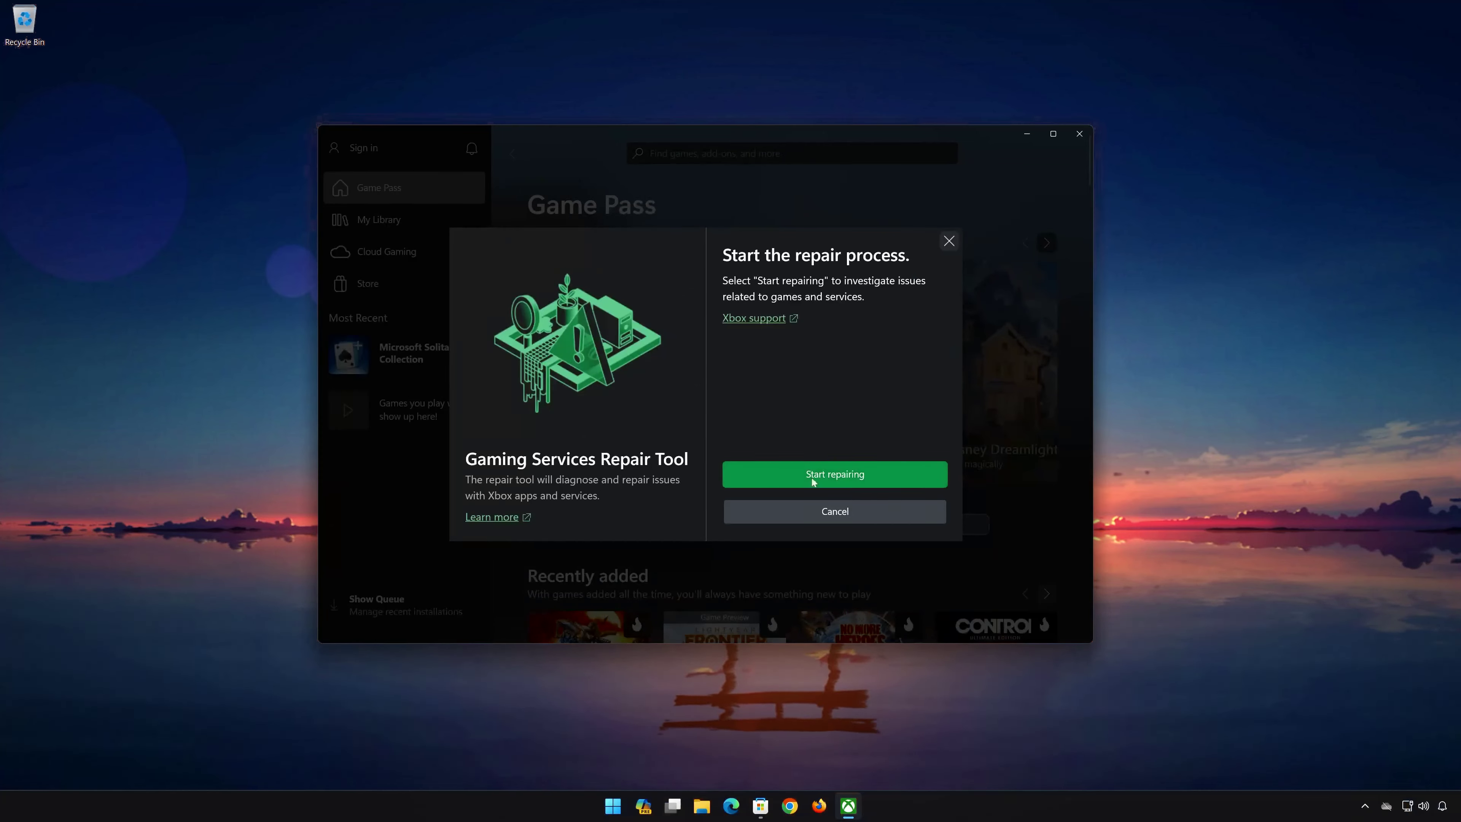
{"action": "left_click", "coordinate": [831, 475]}
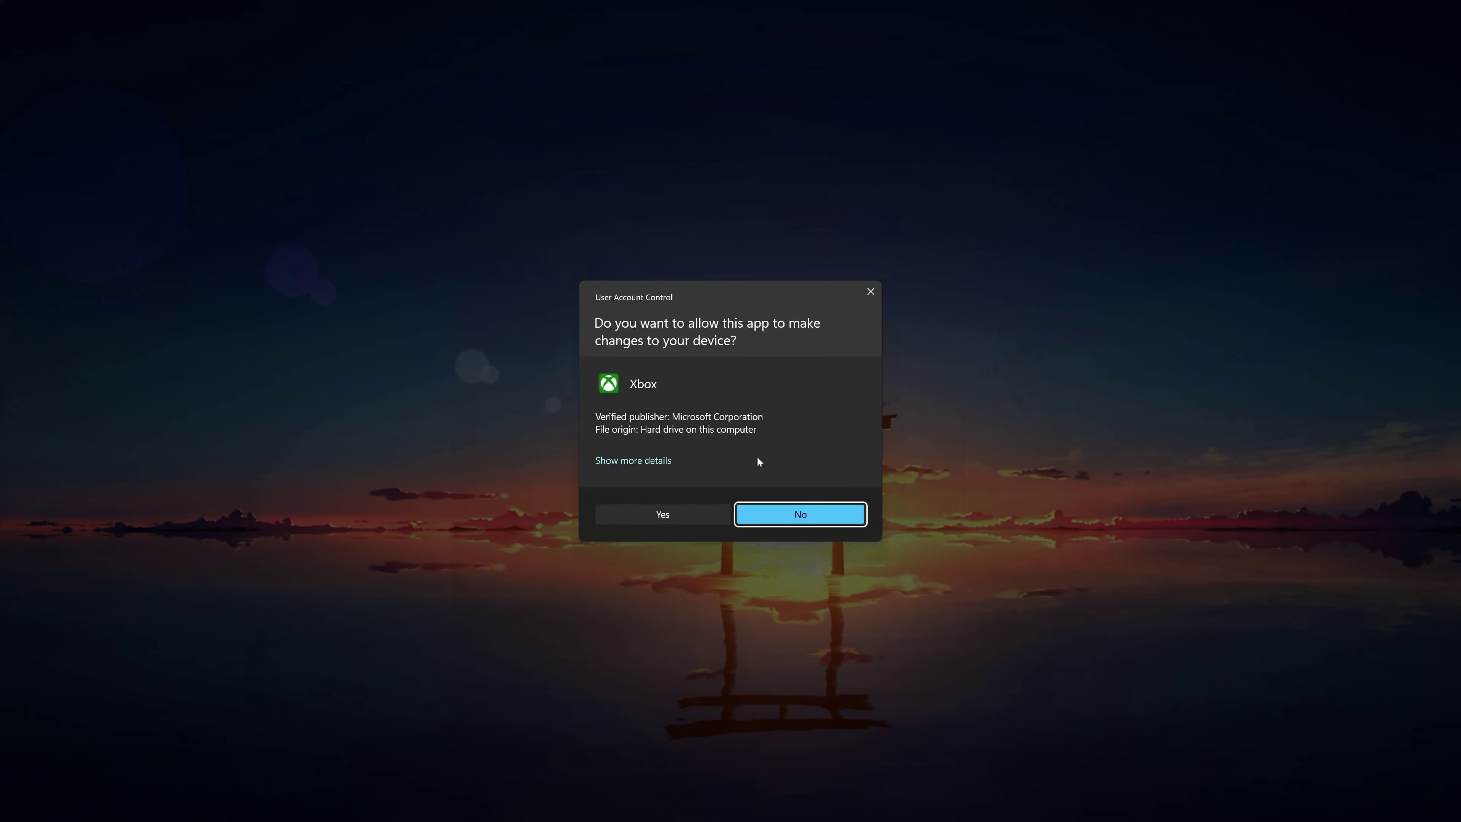
{"action": "left_click", "coordinate": [651, 514]}
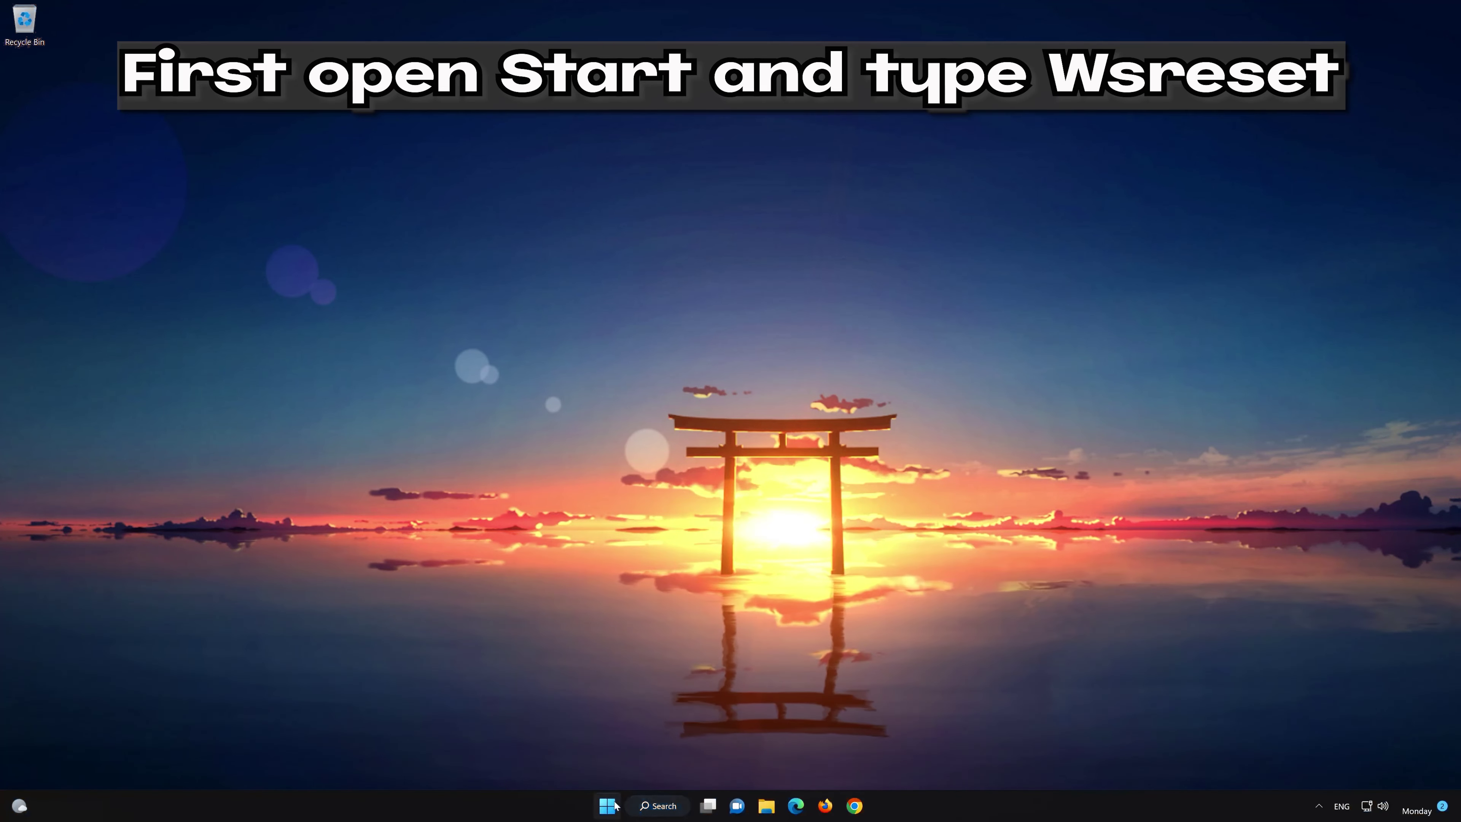
Step: Search Windows for wsreset and run the command to reset the Microsoft Store cache
{"action": "left_click", "coordinate": [608, 806]}
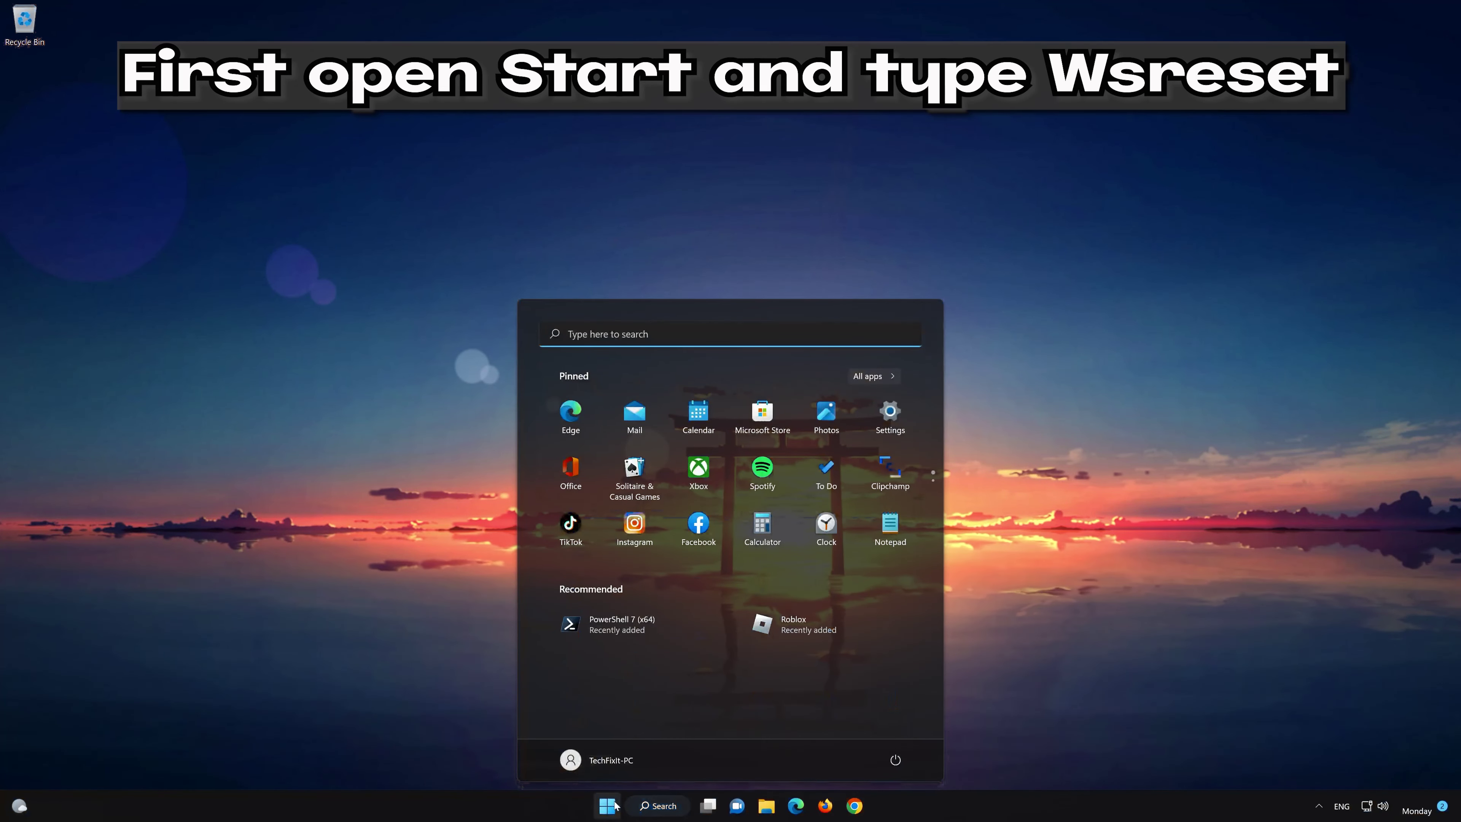
{"action": "type", "text": "wsreset"}
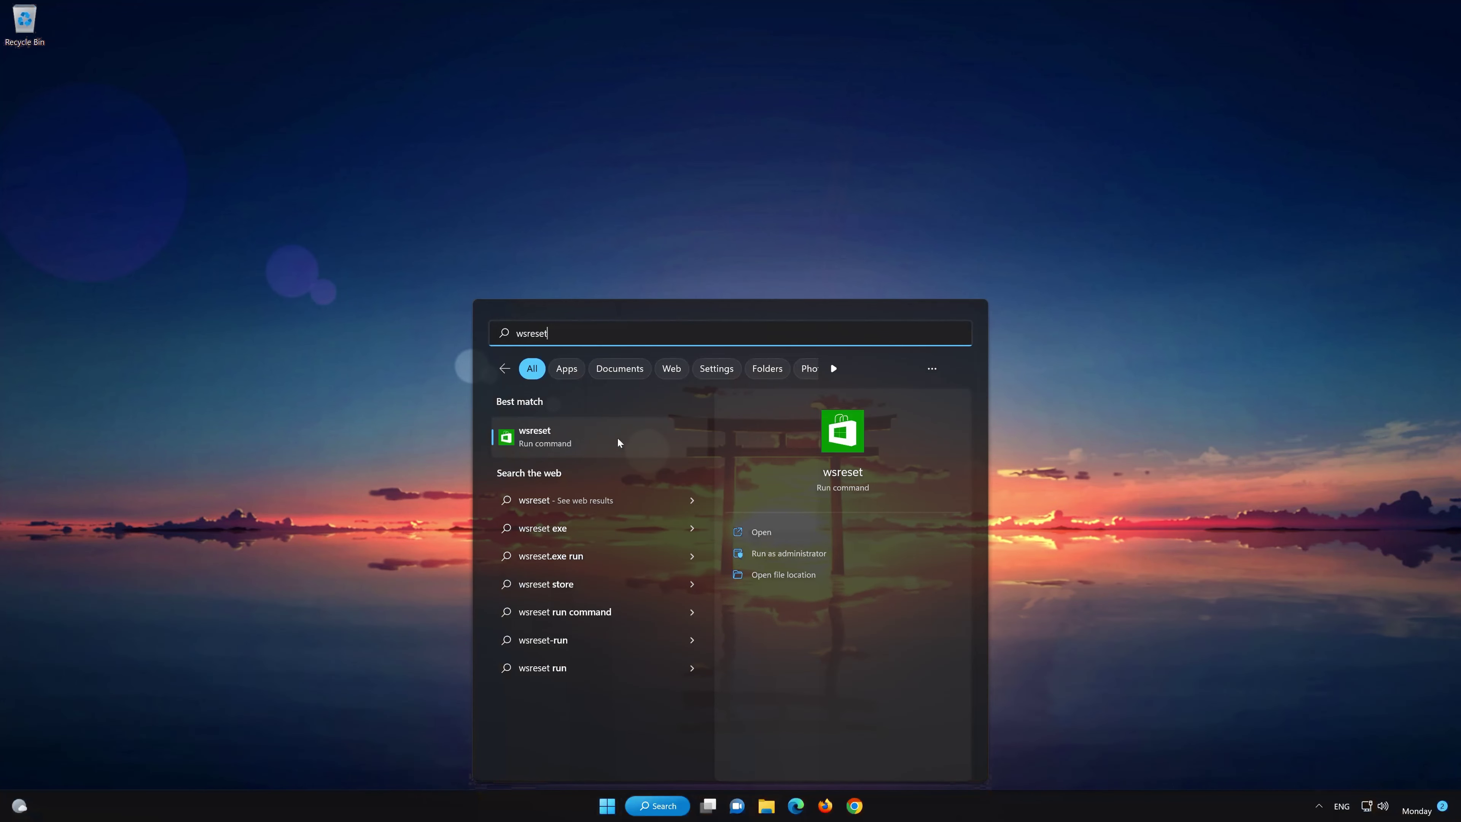
{"action": "left_click", "coordinate": [618, 439]}
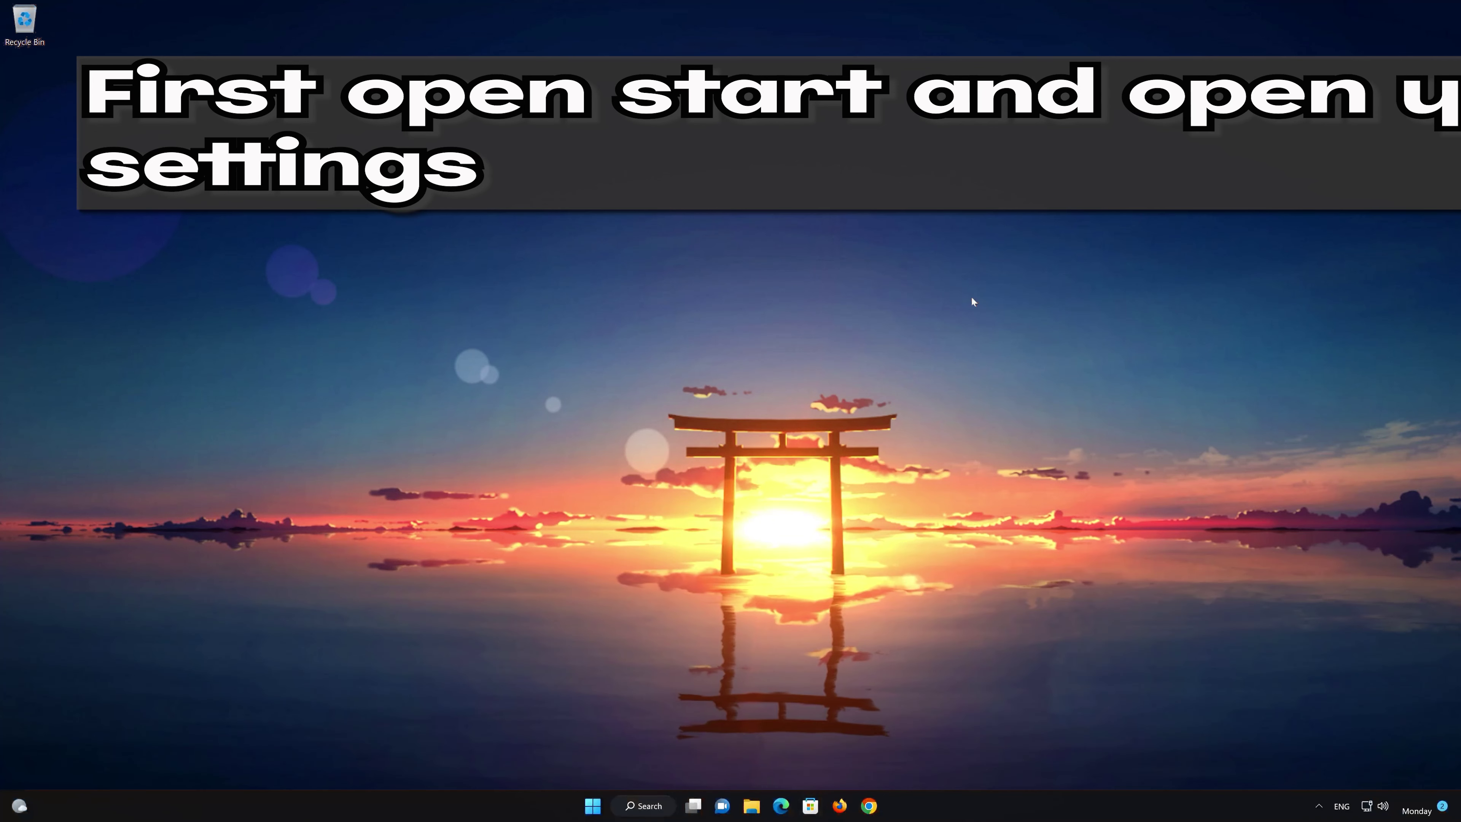
Step: Open the advanced options of Microsoft Store from the installed apps list in Windows Settings
{"action": "left_click", "coordinate": [592, 806]}
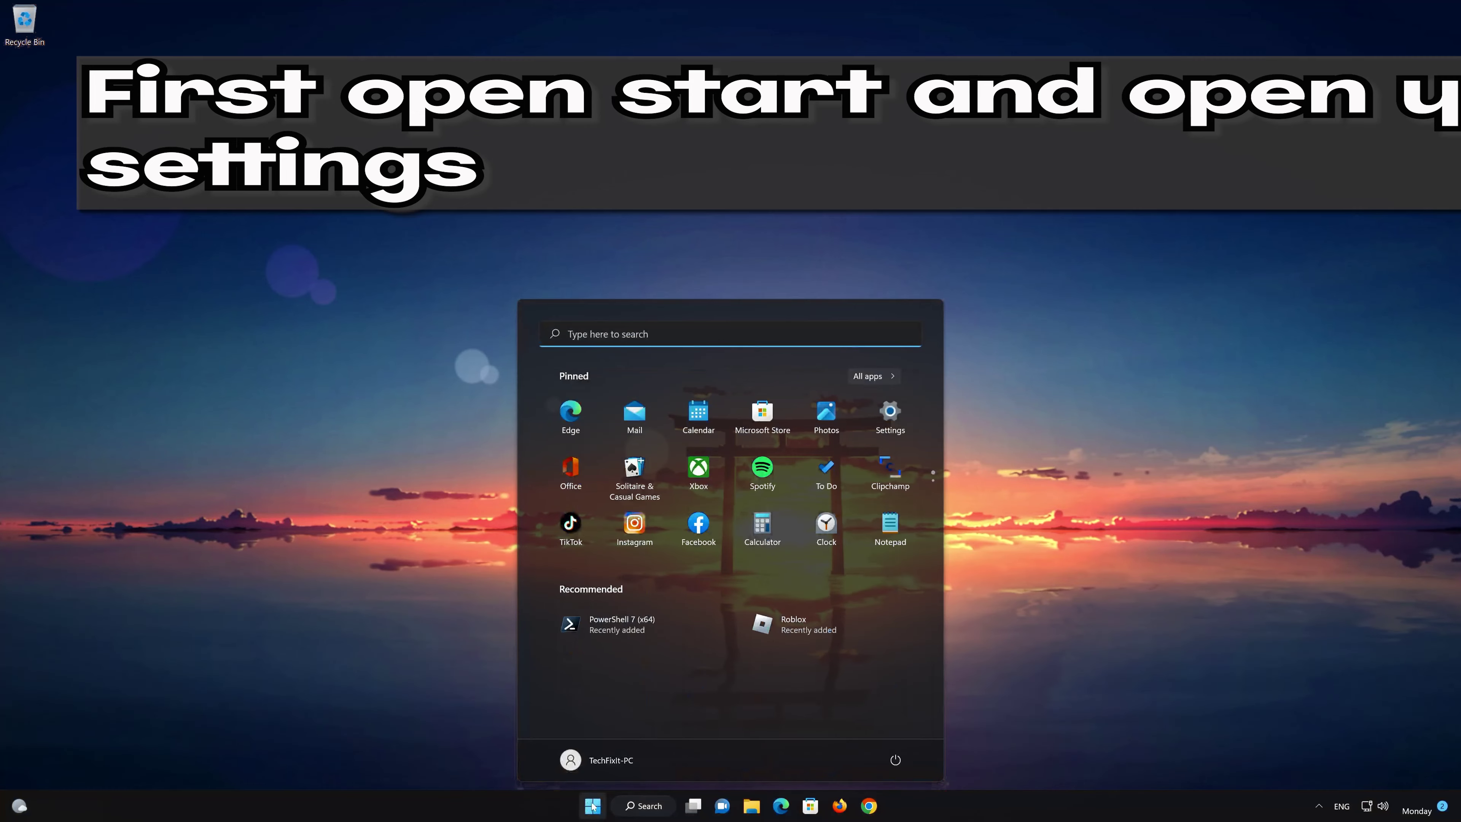
{"action": "left_click", "coordinate": [896, 416]}
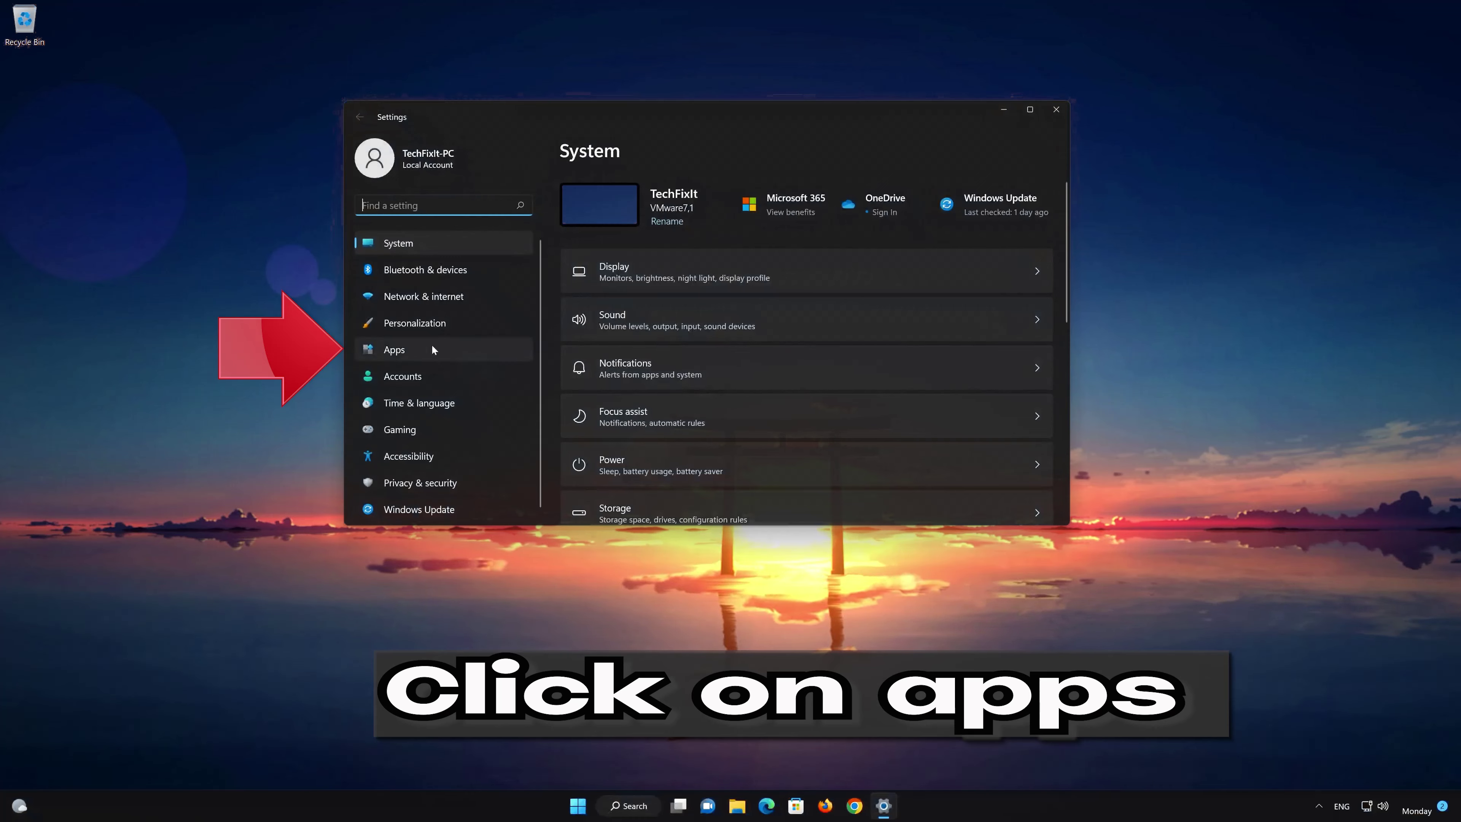
{"action": "left_click", "coordinate": [449, 345]}
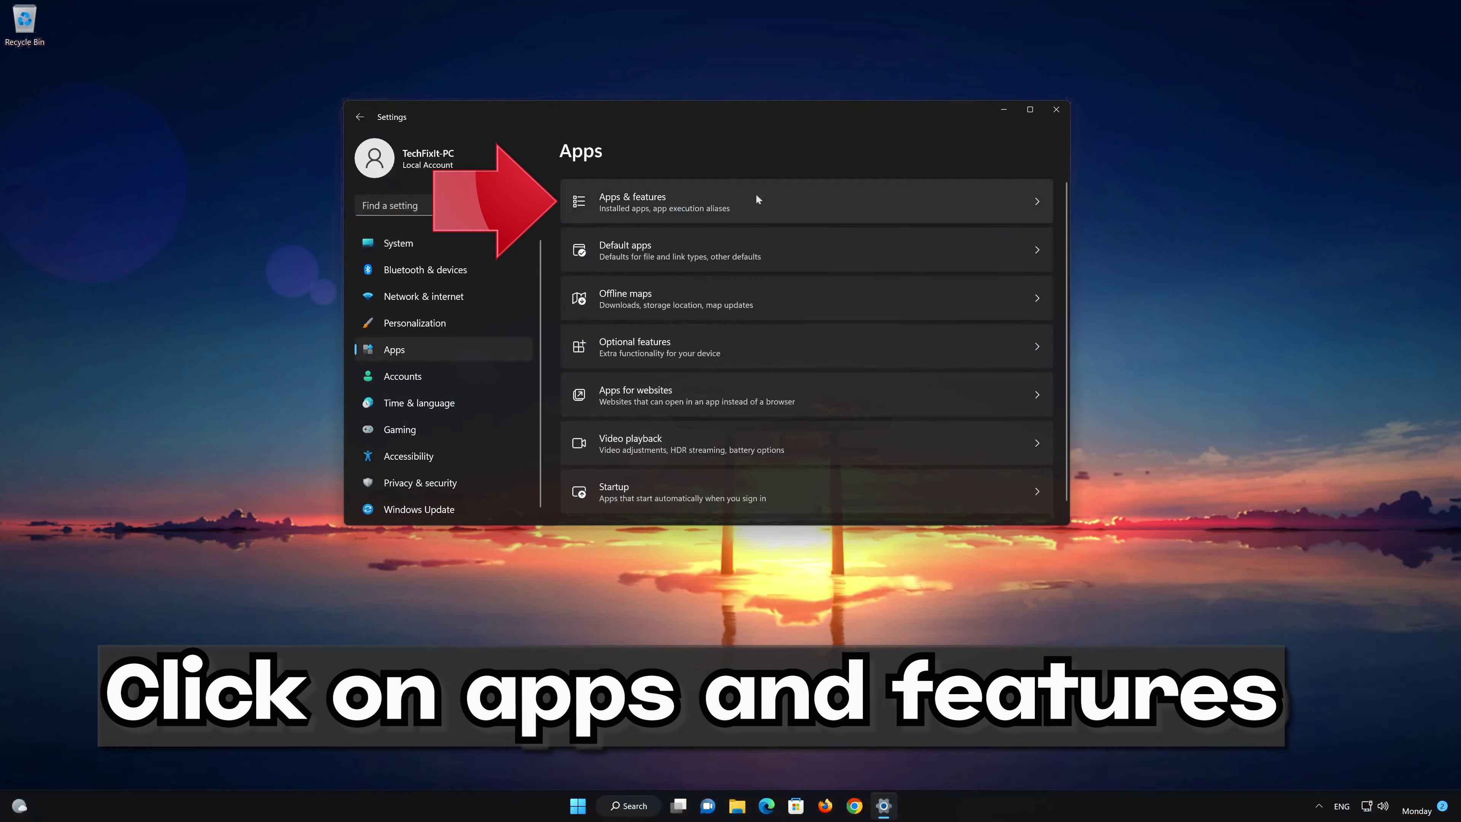
{"action": "left_click", "coordinate": [741, 197]}
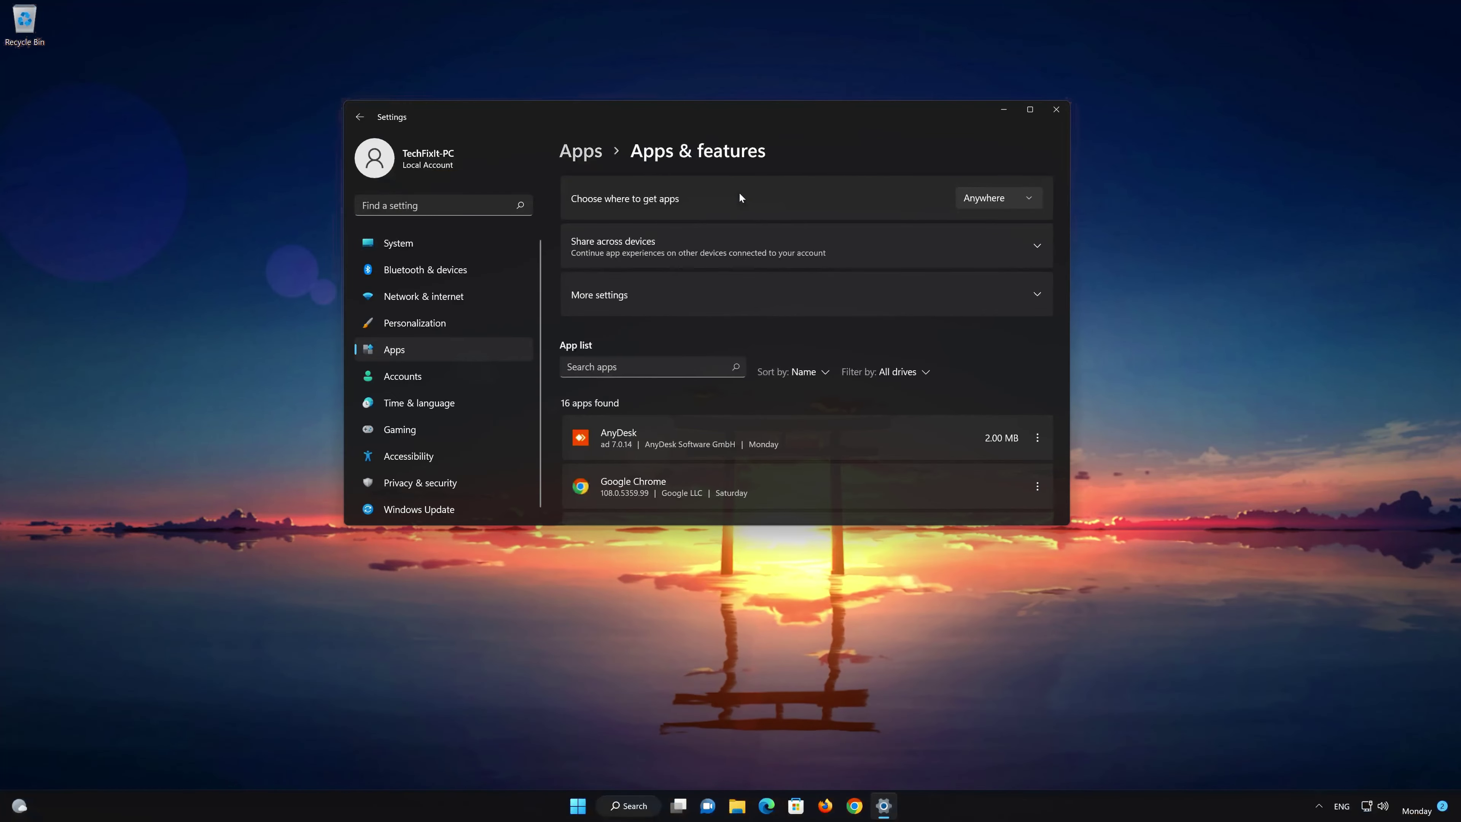
{"action": "scroll", "coordinate": [805, 354], "scroll_direction": "down", "scroll_amount": 8}
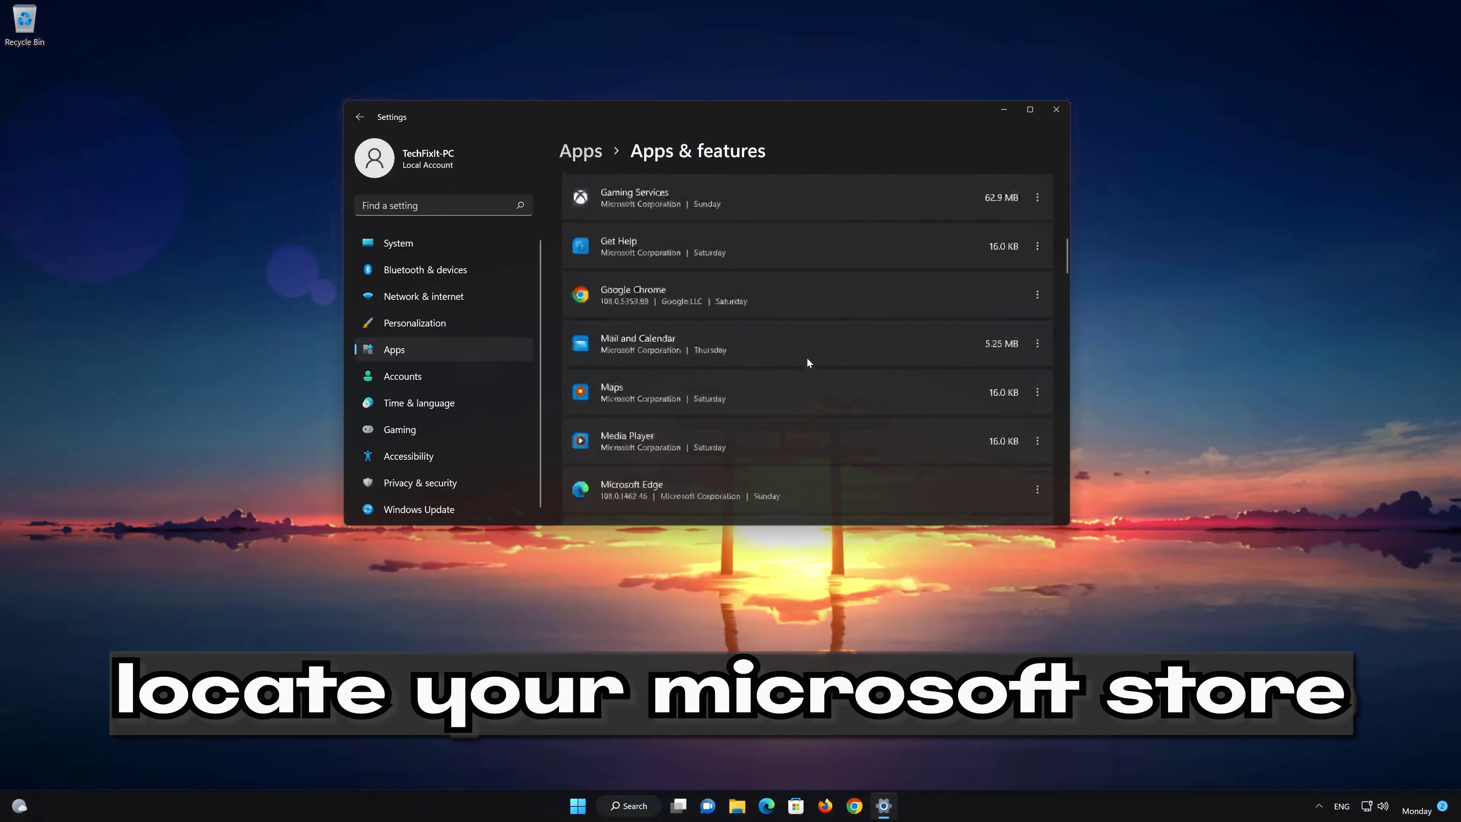
{"action": "scroll", "coordinate": [807, 363], "scroll_direction": "down", "scroll_amount": 5}
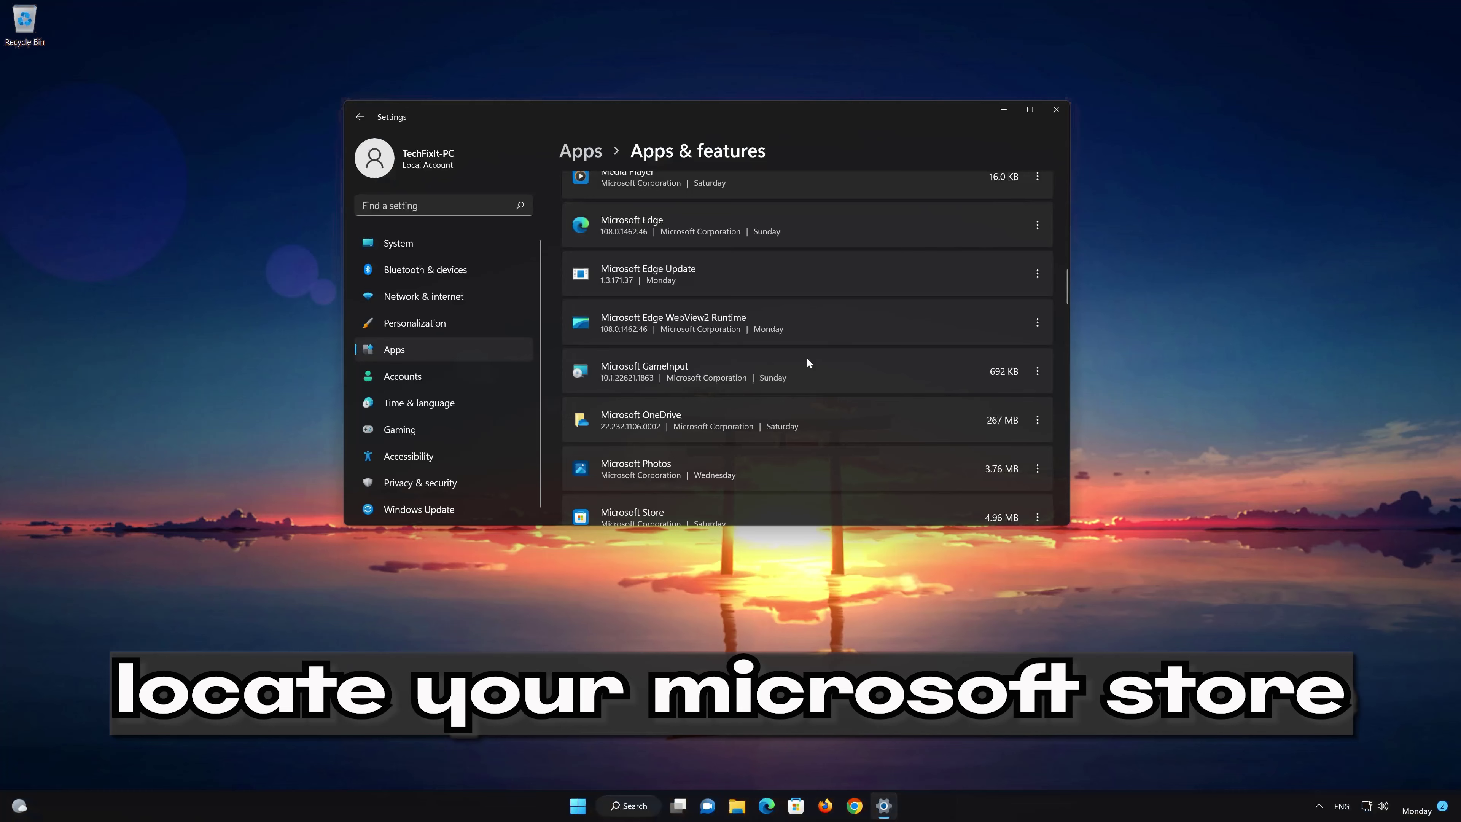
{"action": "scroll", "coordinate": [807, 363], "scroll_direction": "down", "scroll_amount": 2}
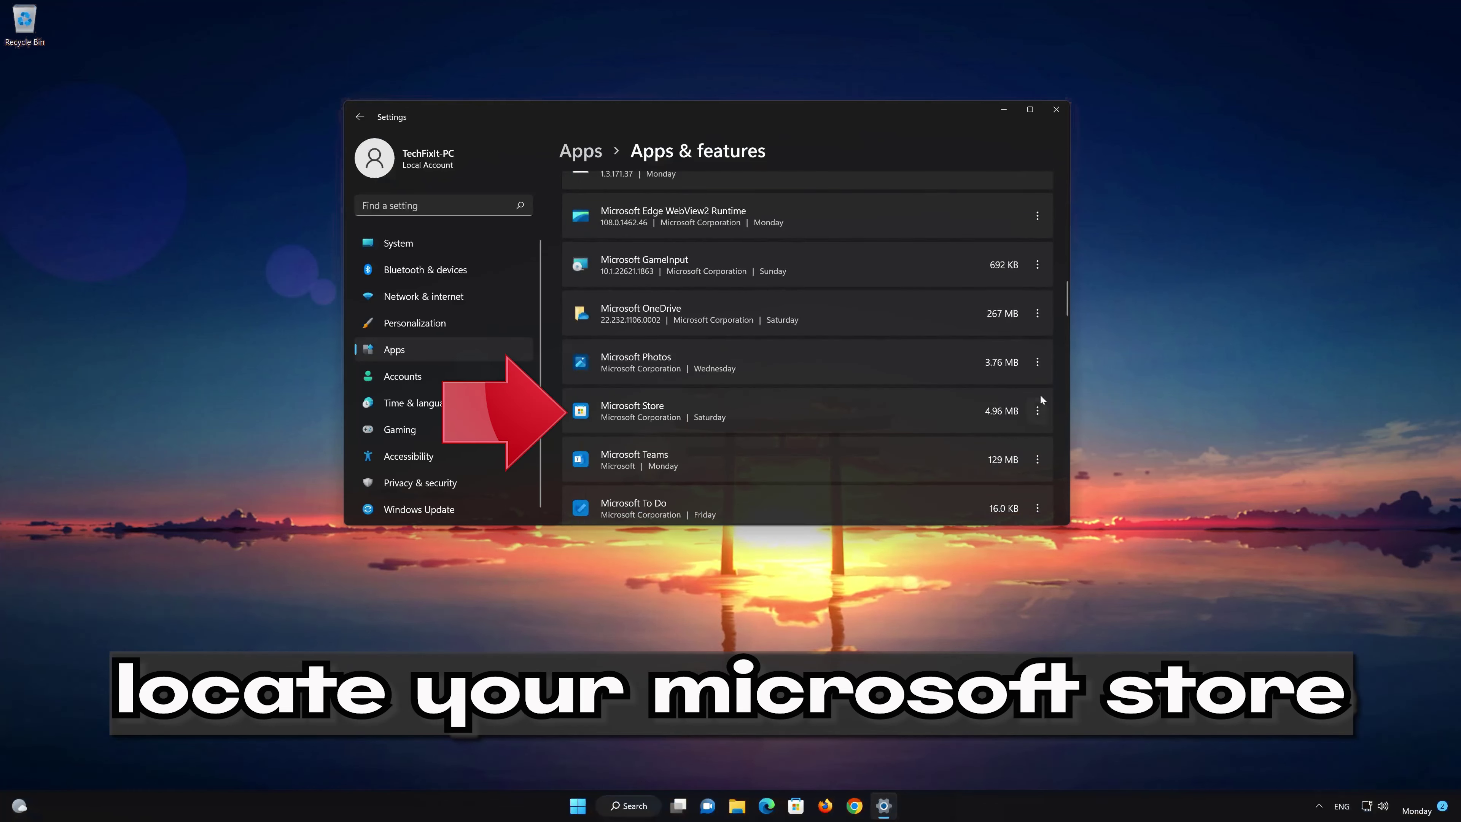
{"action": "left_click", "coordinate": [1038, 411]}
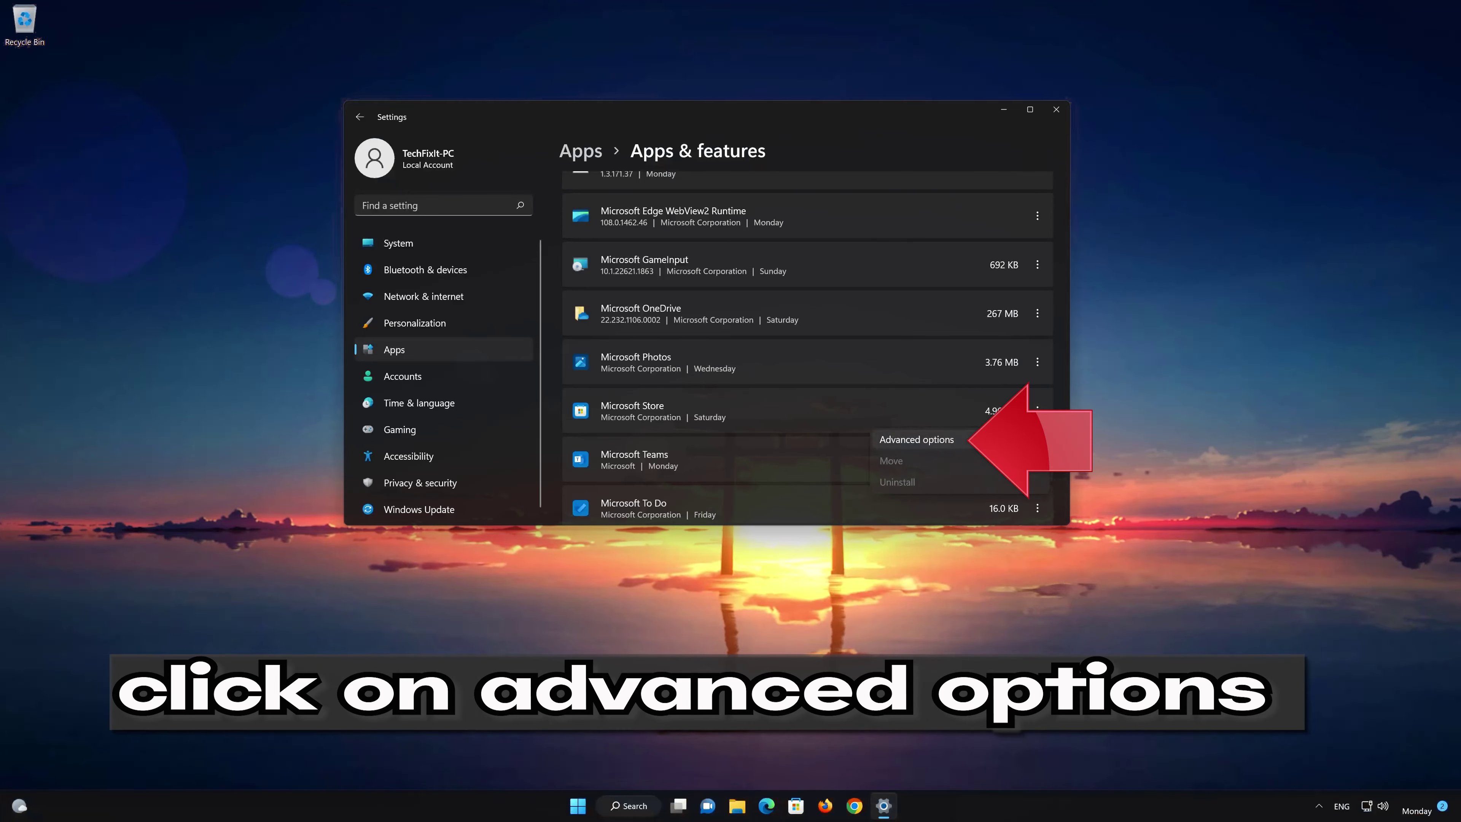
{"action": "left_click", "coordinate": [973, 435]}
Step: Repair the Microsoft Store app and reset it, accepting the deletion of its app data
{"action": "scroll", "coordinate": [942, 424], "scroll_direction": "down", "scroll_amount": 10}
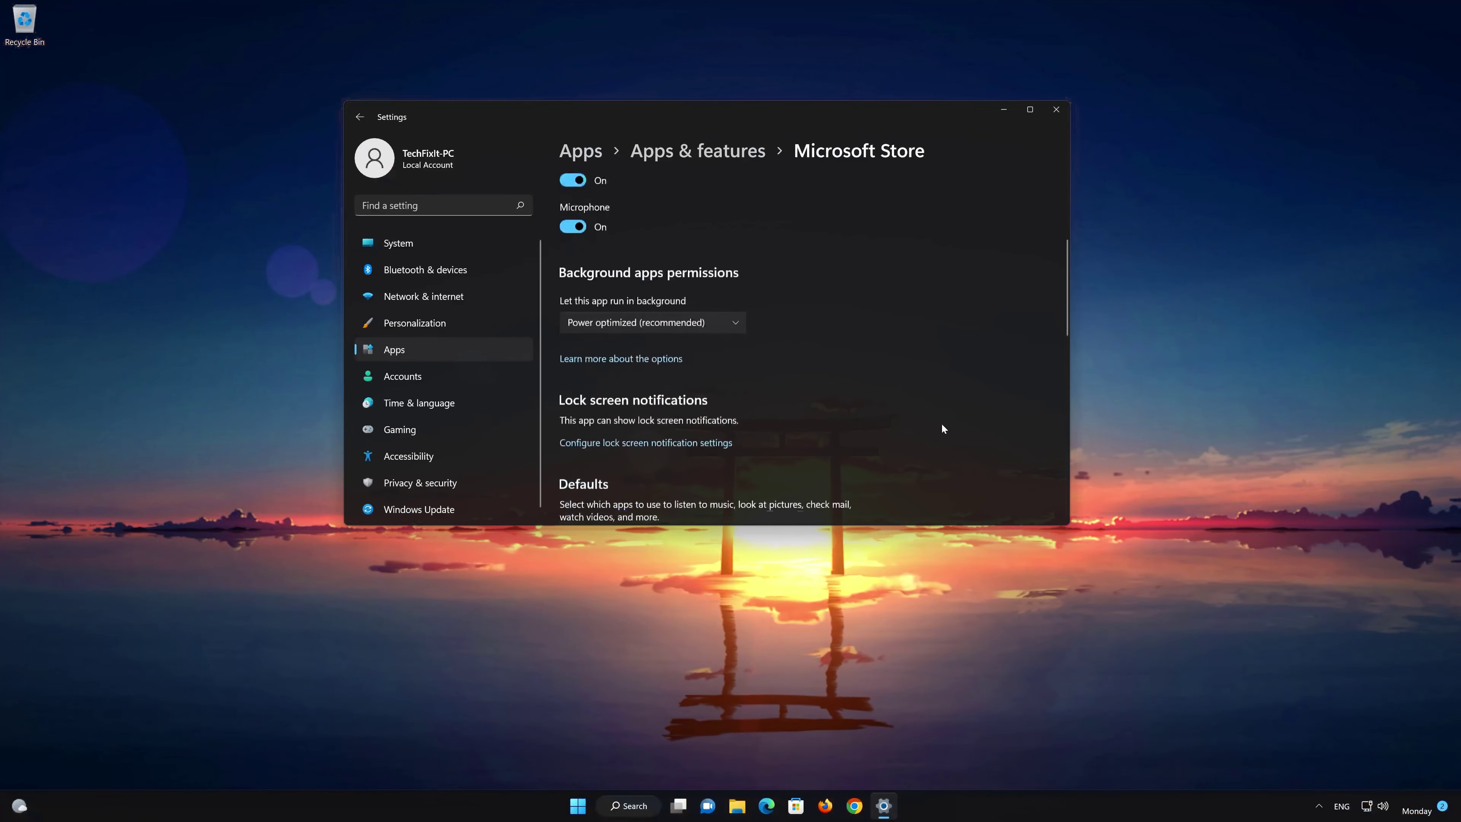
{"action": "scroll", "coordinate": [942, 423], "scroll_direction": "down", "scroll_amount": 2}
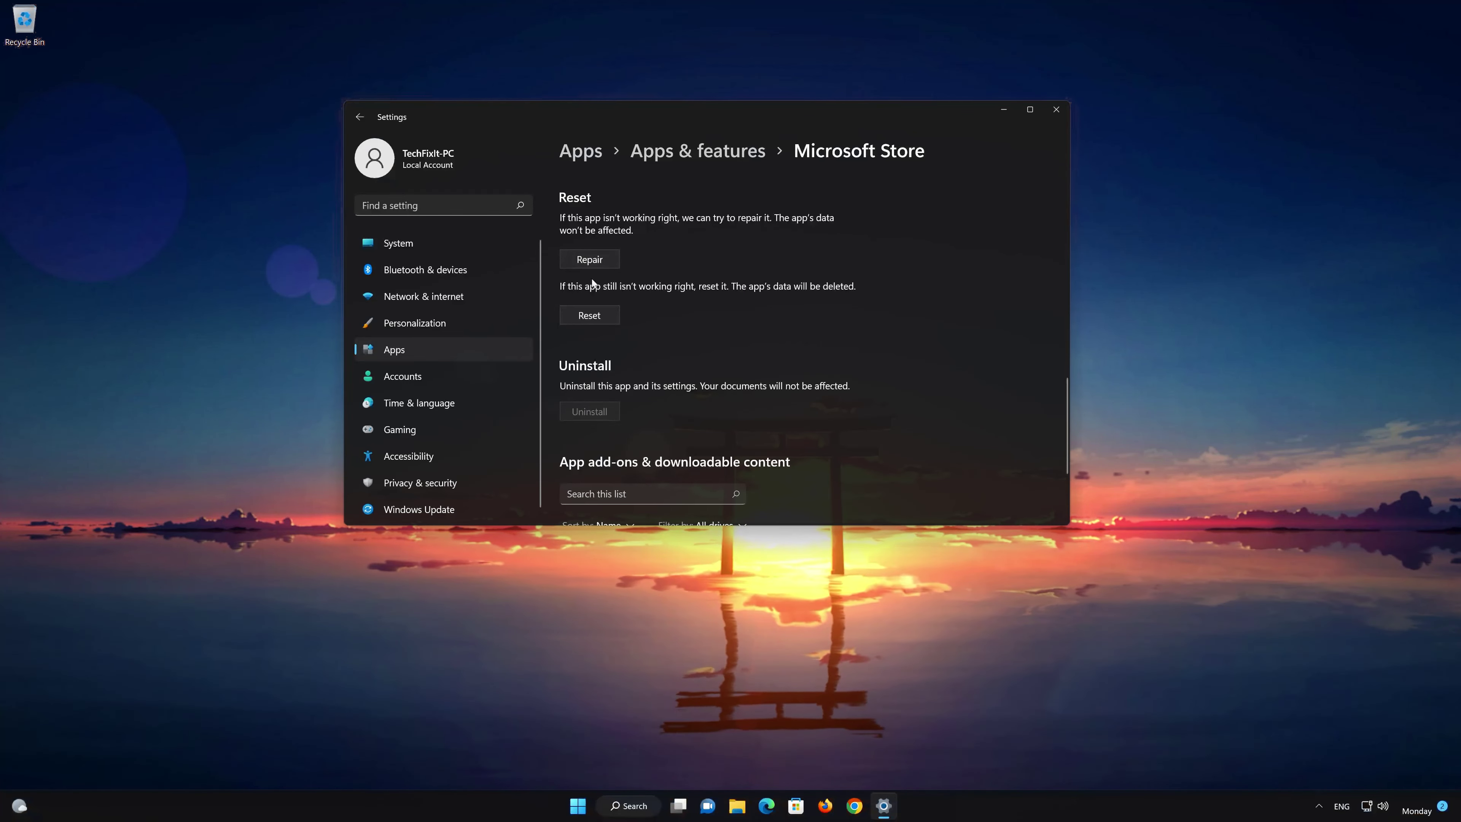
{"action": "left_click", "coordinate": [605, 261]}
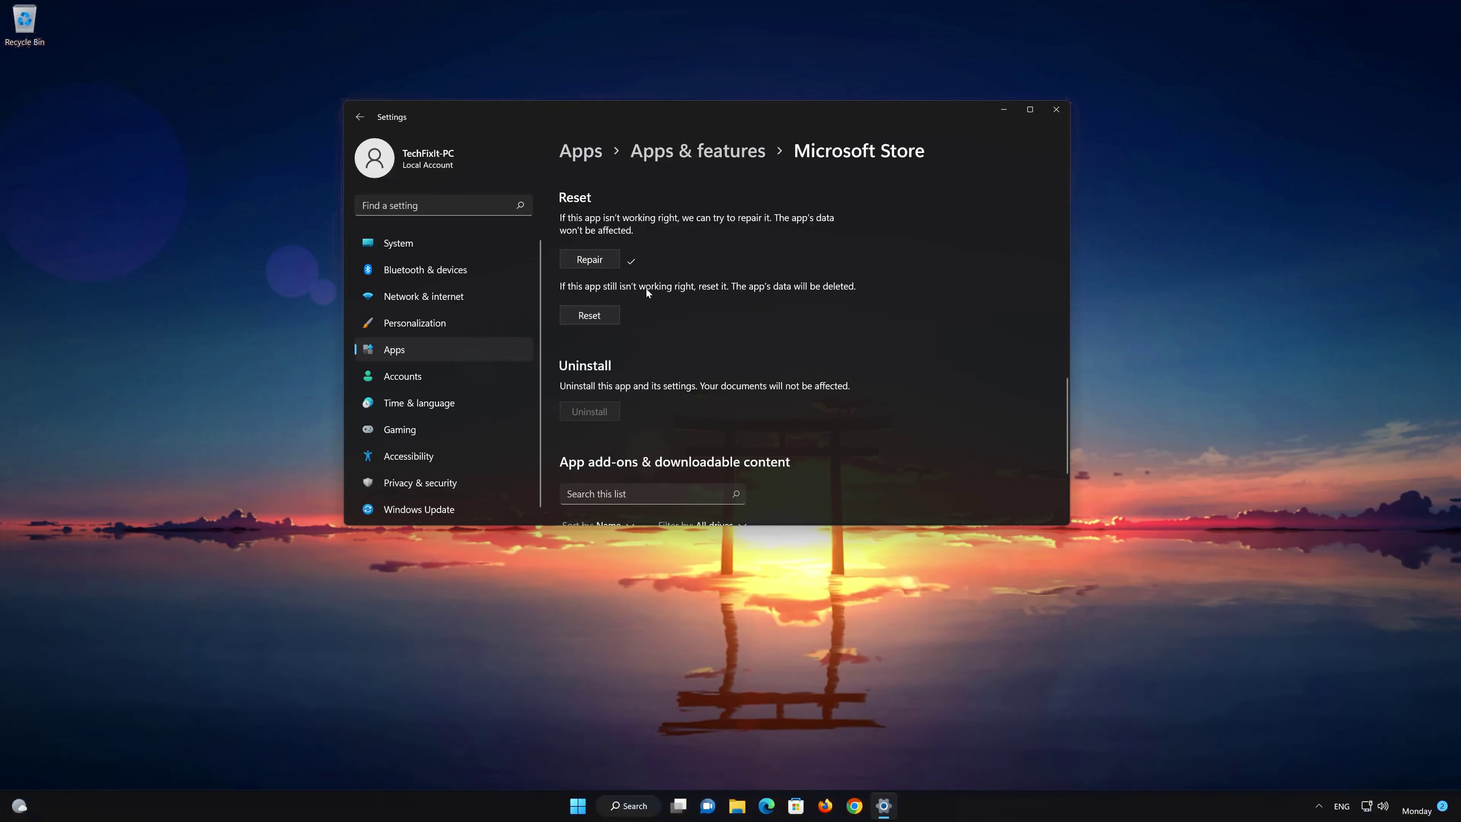
{"action": "left_click", "coordinate": [581, 317]}
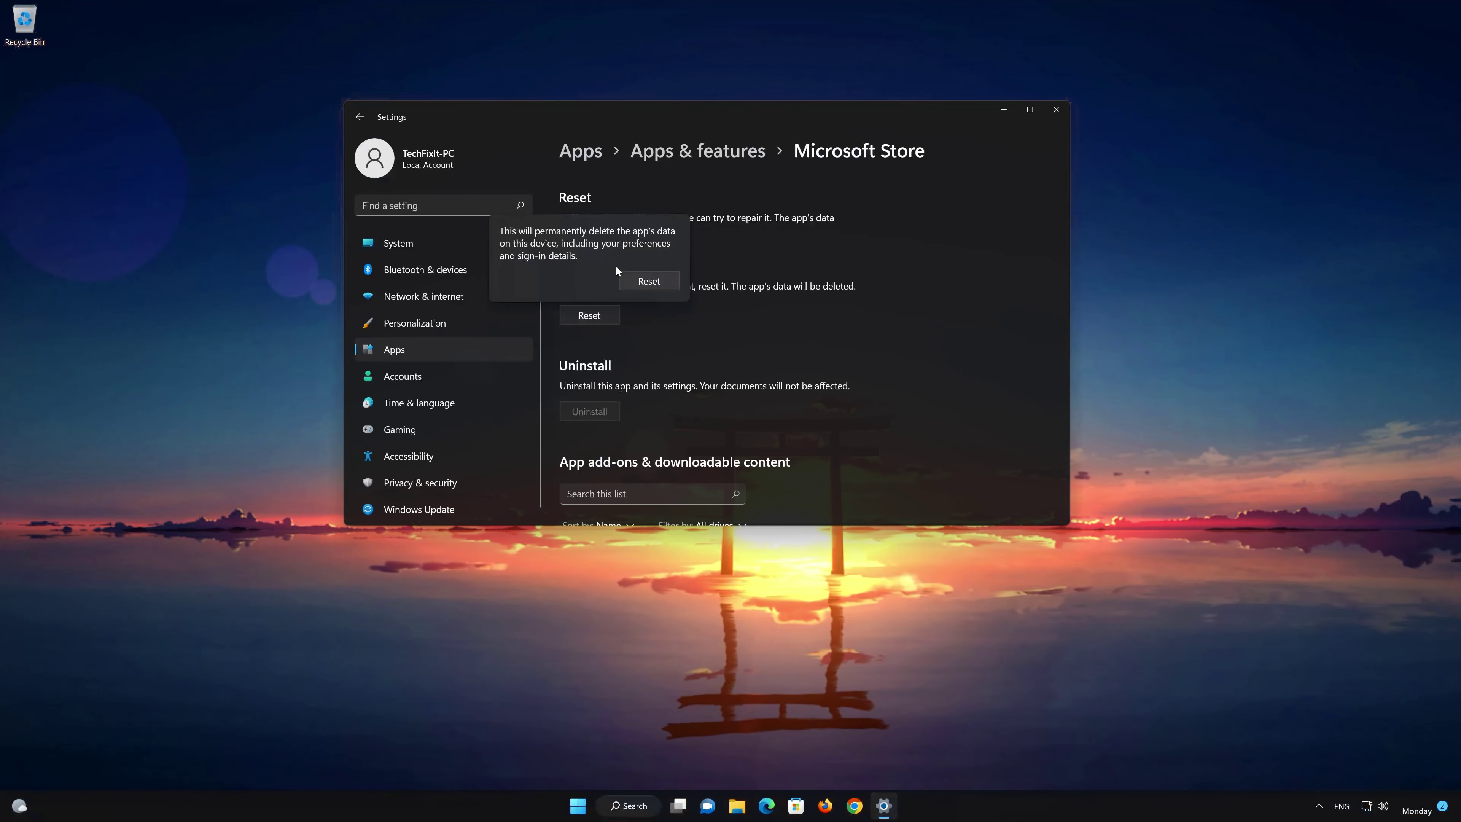
{"action": "left_click", "coordinate": [647, 286]}
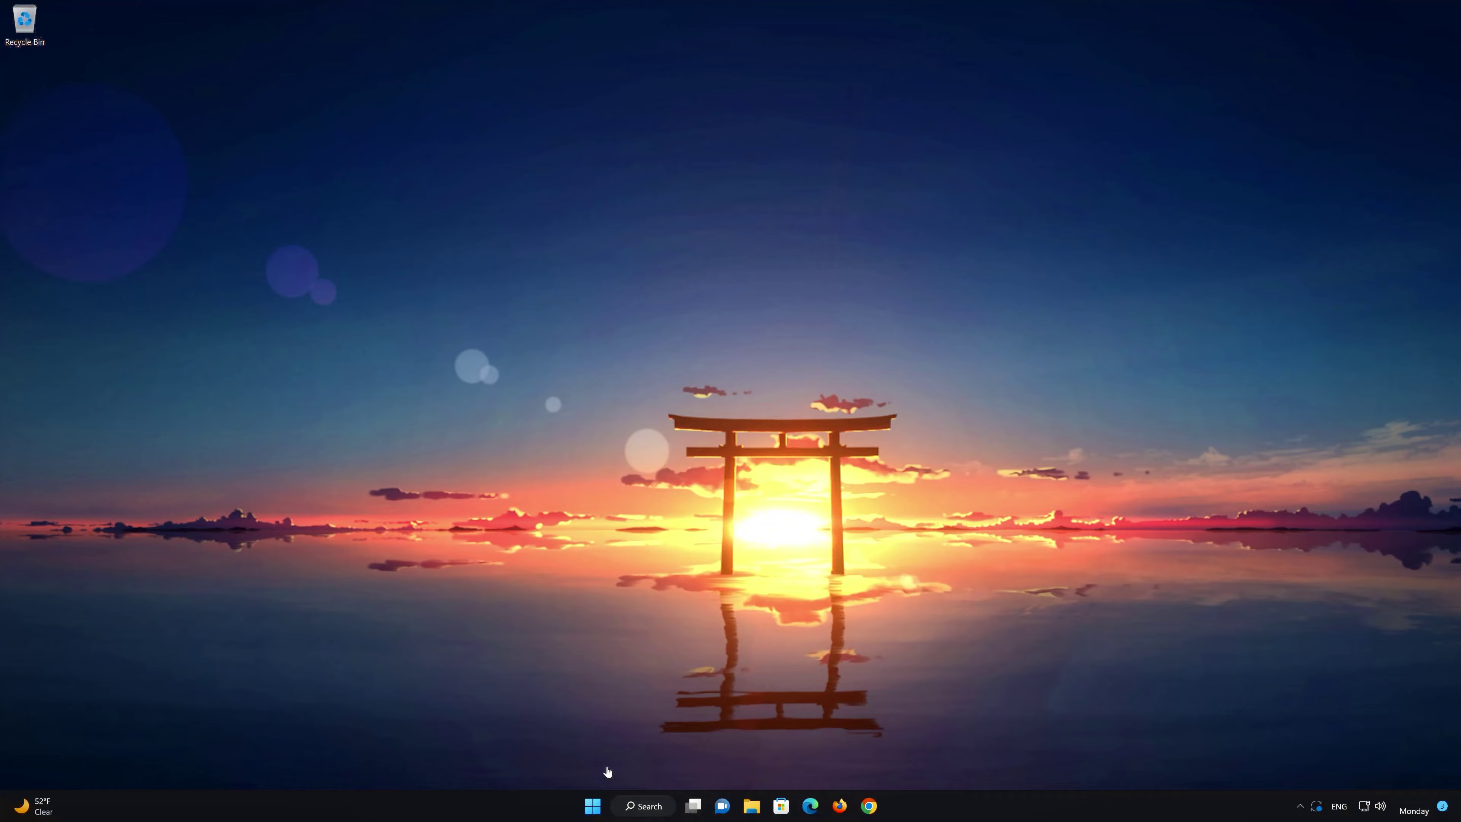
Step: Open the advanced options of the Xbox app from the installed apps list in Windows Settings
{"action": "left_click", "coordinate": [592, 811]}
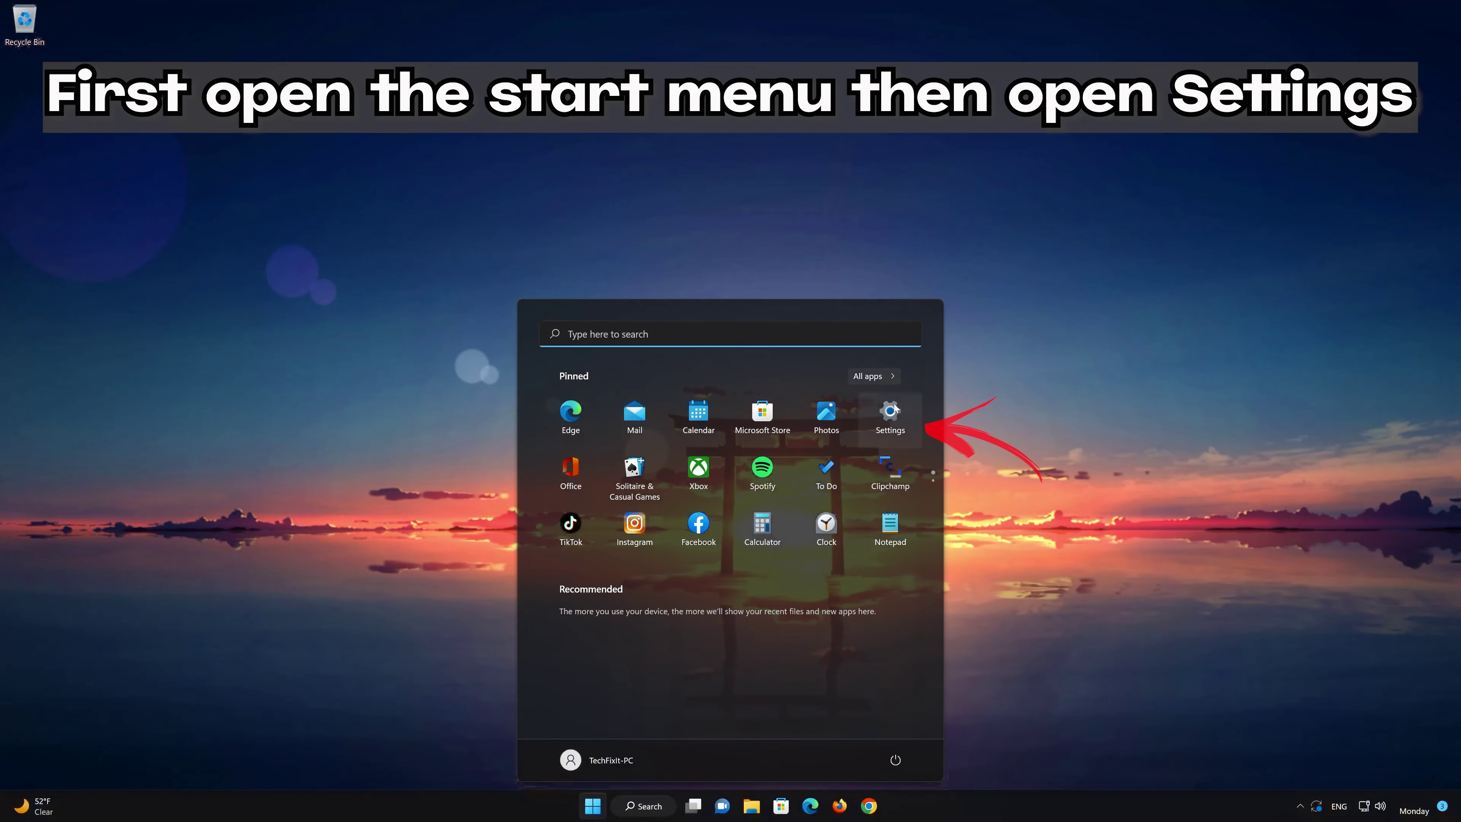
{"action": "left_click", "coordinate": [891, 426]}
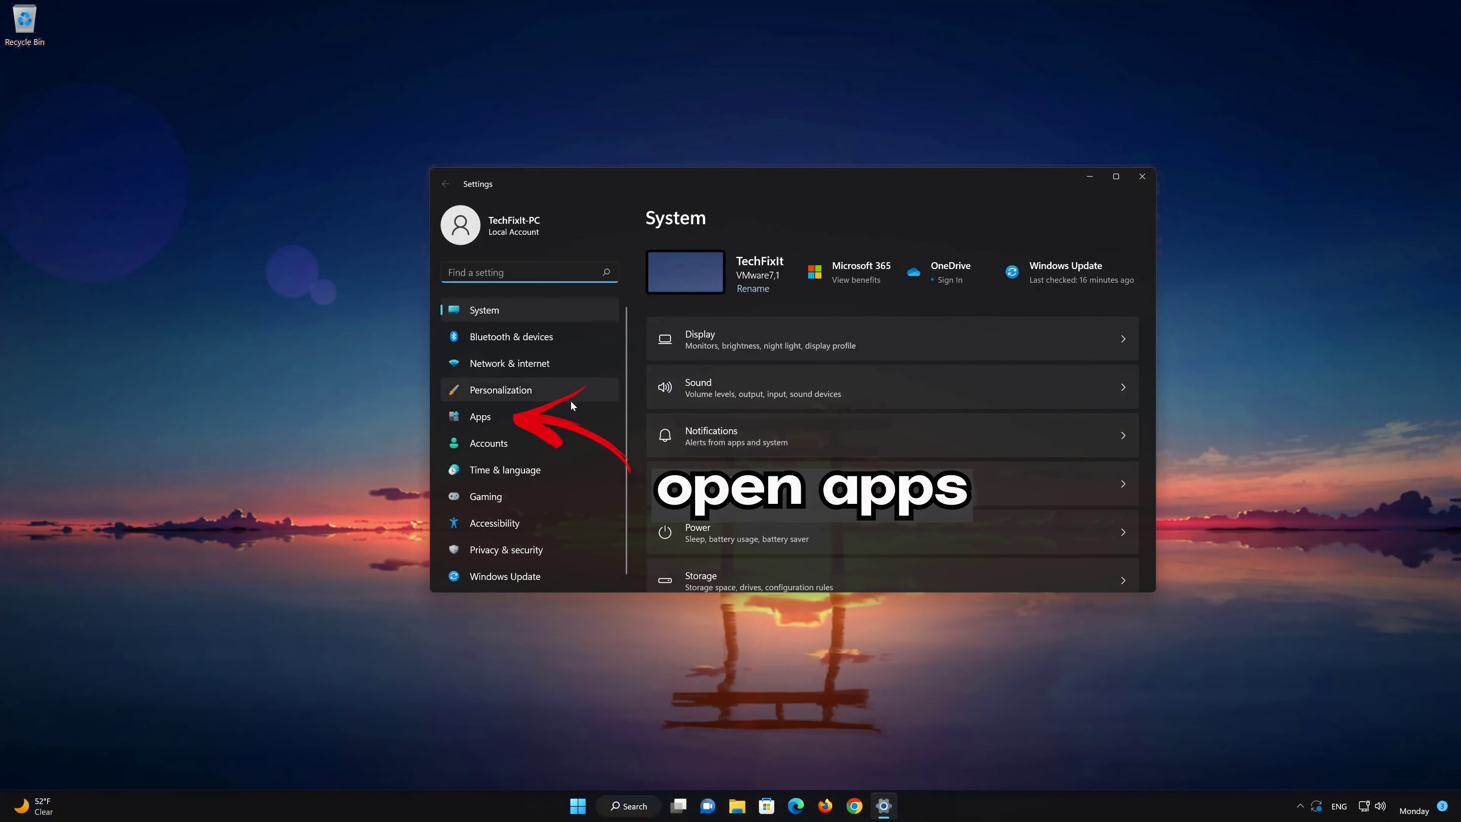
{"action": "left_click", "coordinate": [491, 416]}
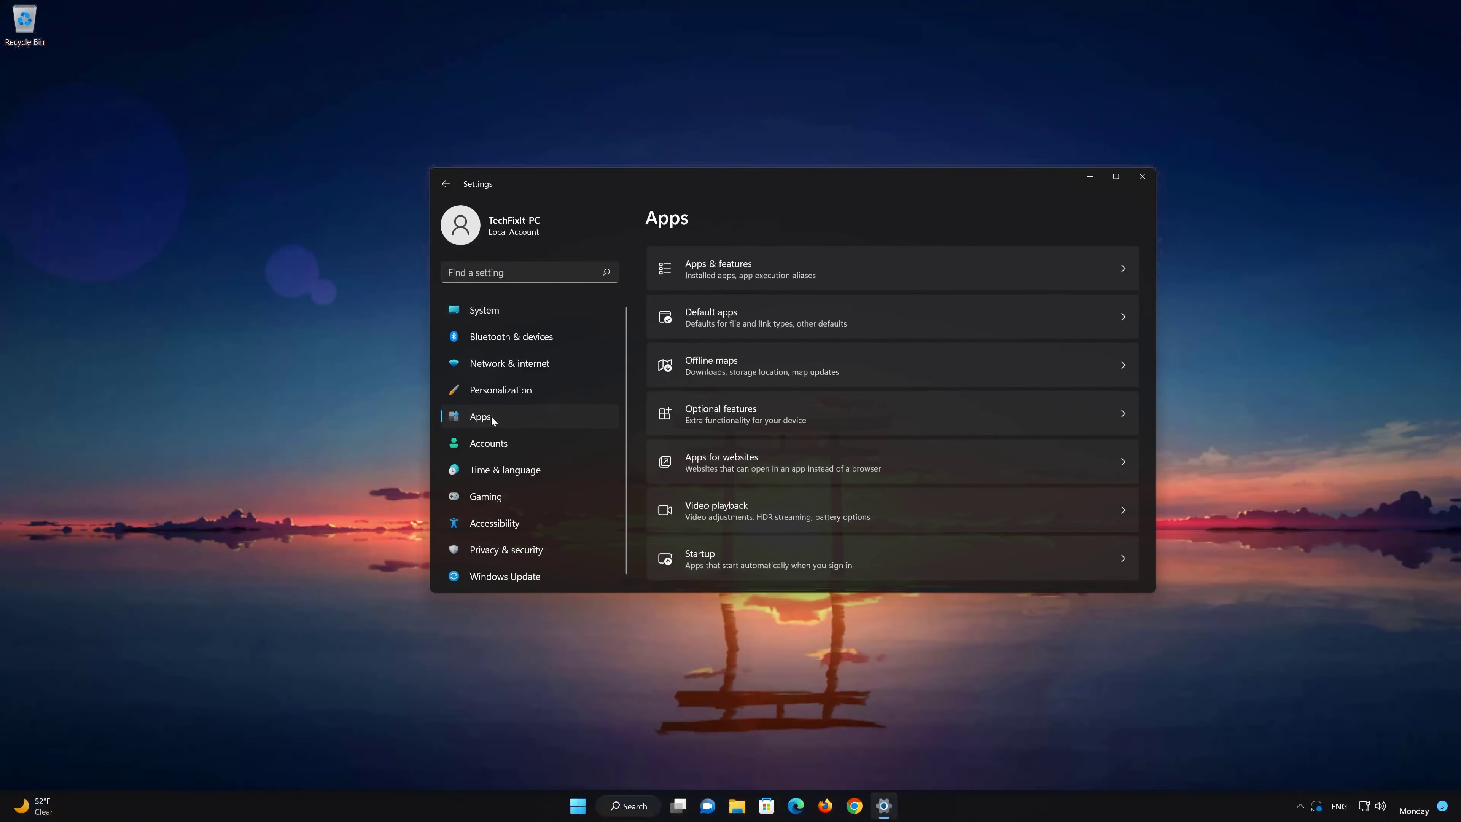
{"action": "left_click", "coordinate": [781, 273]}
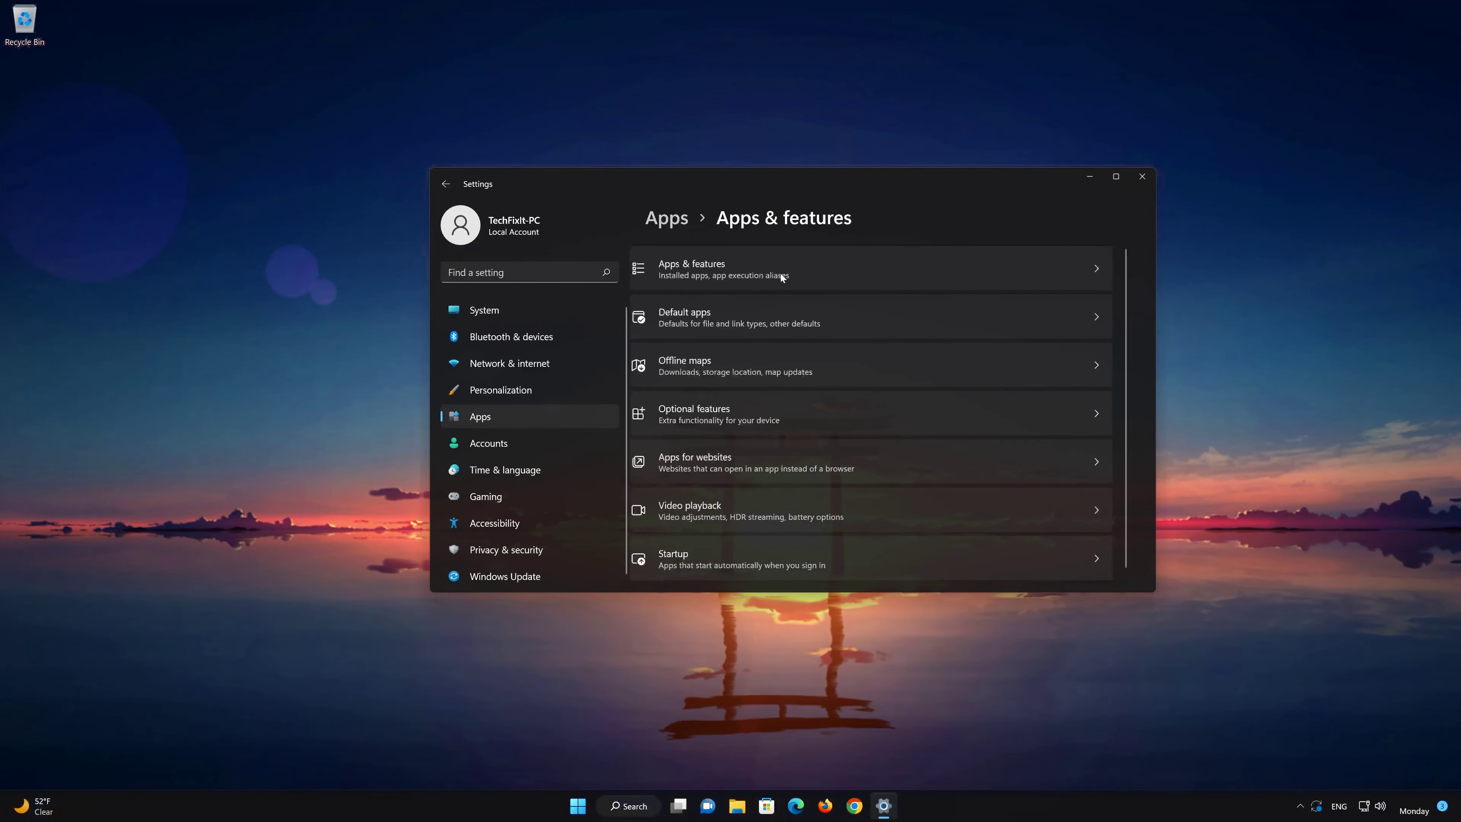
{"action": "scroll", "coordinate": [914, 420], "scroll_direction": "down", "scroll_amount": 8}
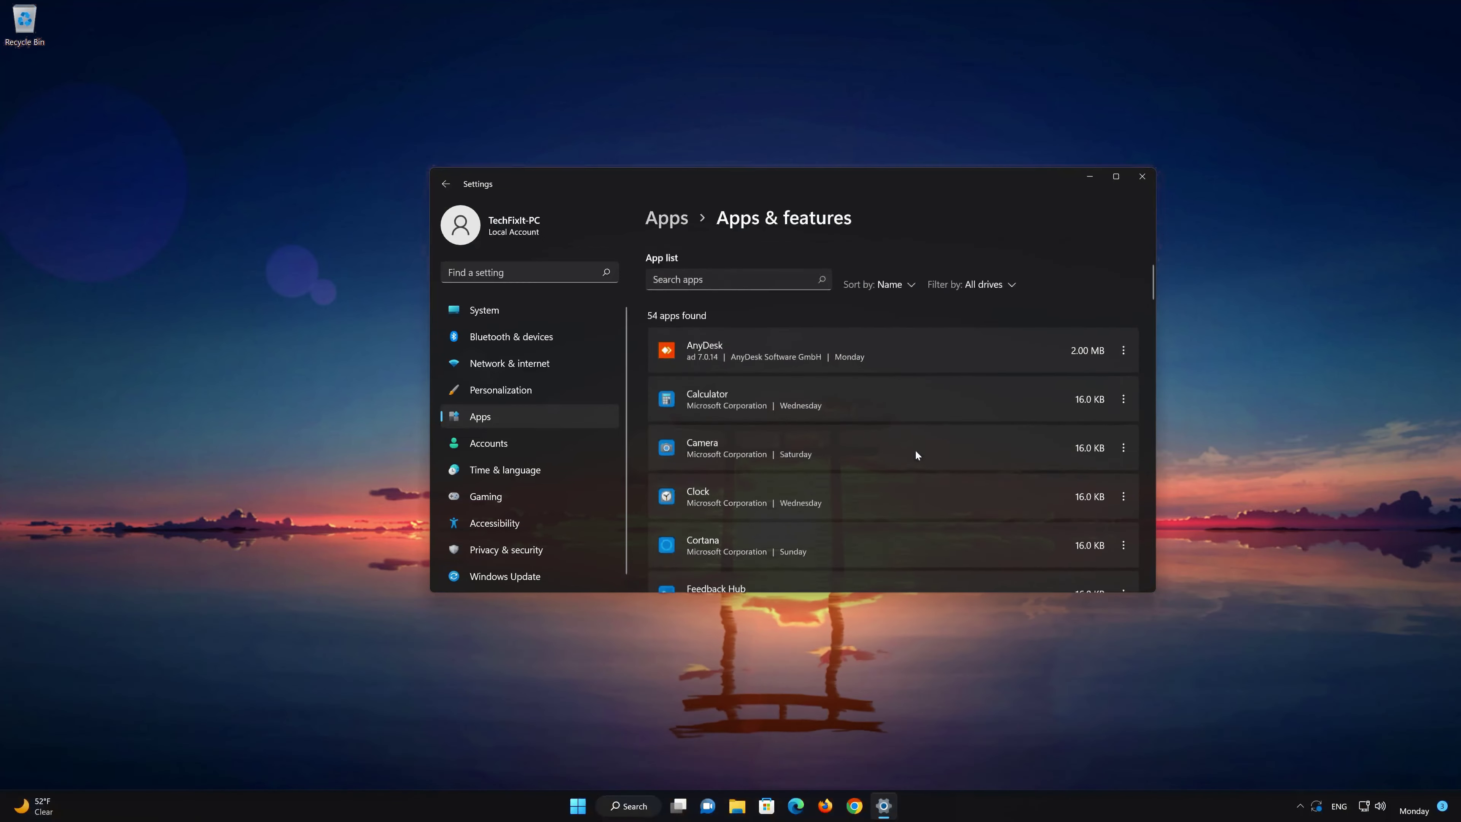
{"action": "scroll", "coordinate": [916, 454], "scroll_direction": "down", "scroll_amount": 15}
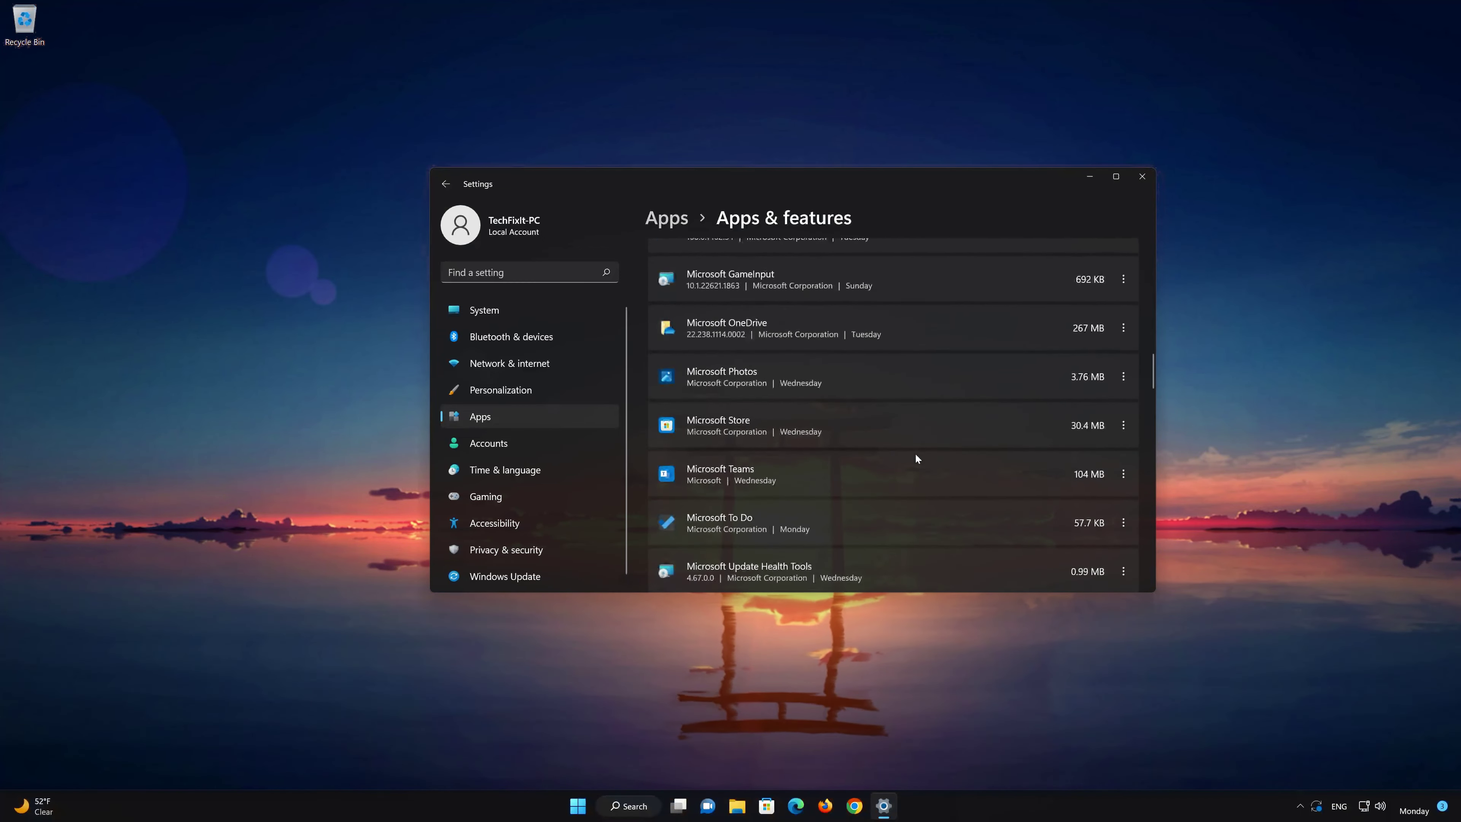
{"action": "scroll", "coordinate": [916, 461], "scroll_direction": "down", "scroll_amount": 15}
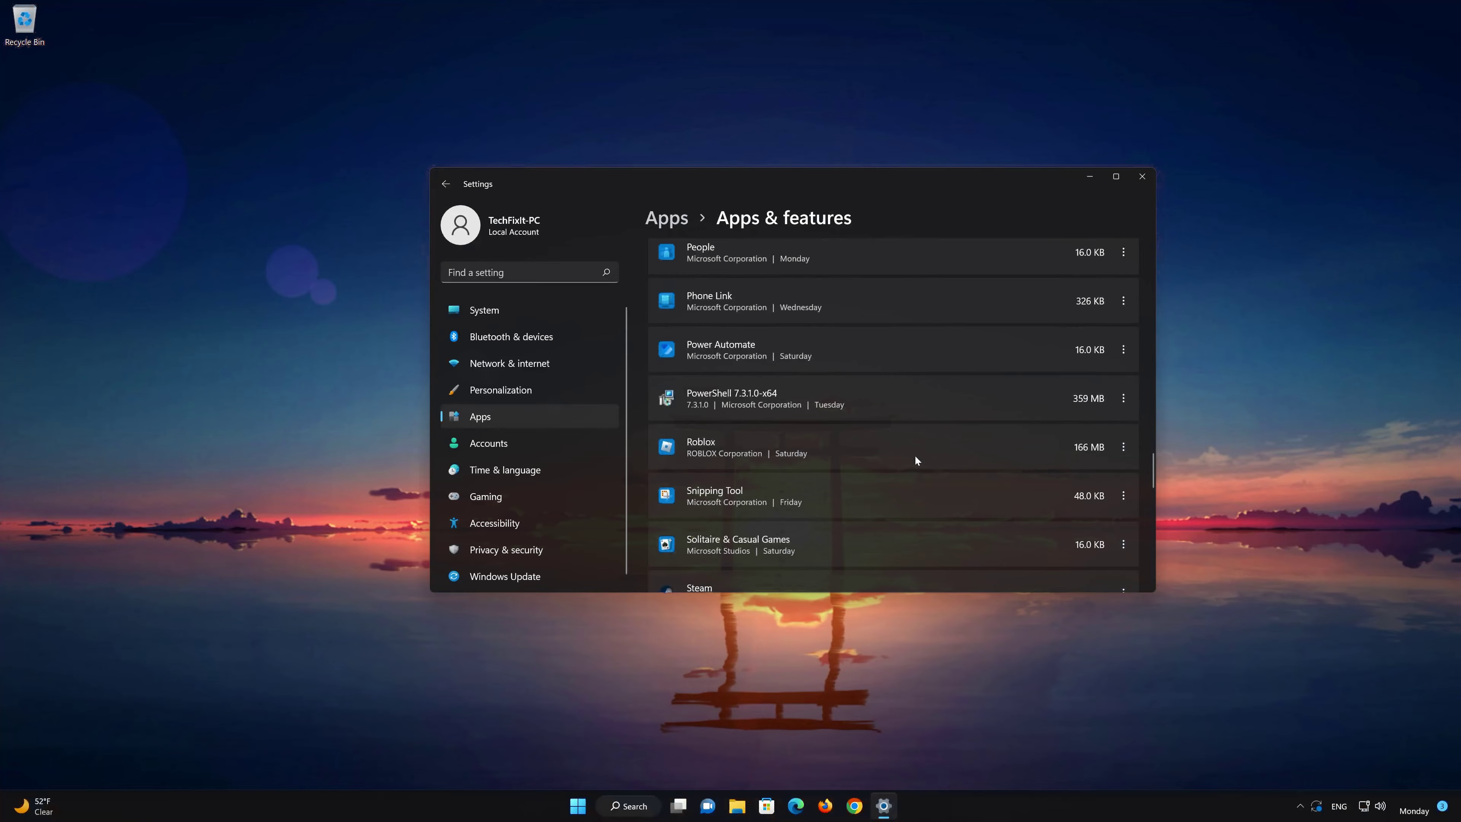
{"action": "scroll", "coordinate": [916, 462], "scroll_direction": "down", "scroll_amount": 7}
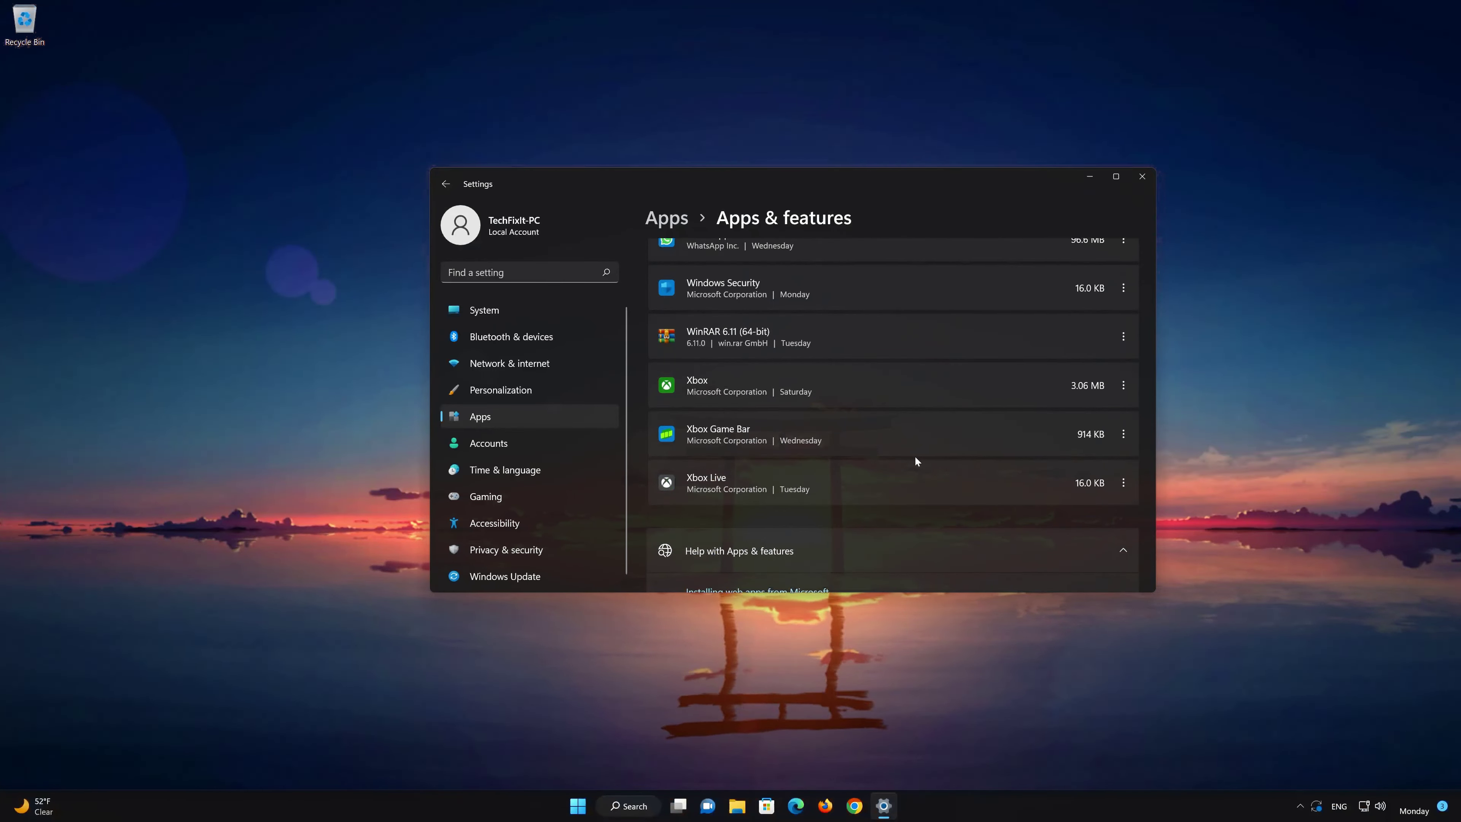
{"action": "scroll", "coordinate": [916, 460], "scroll_direction": "up", "scroll_amount": 1}
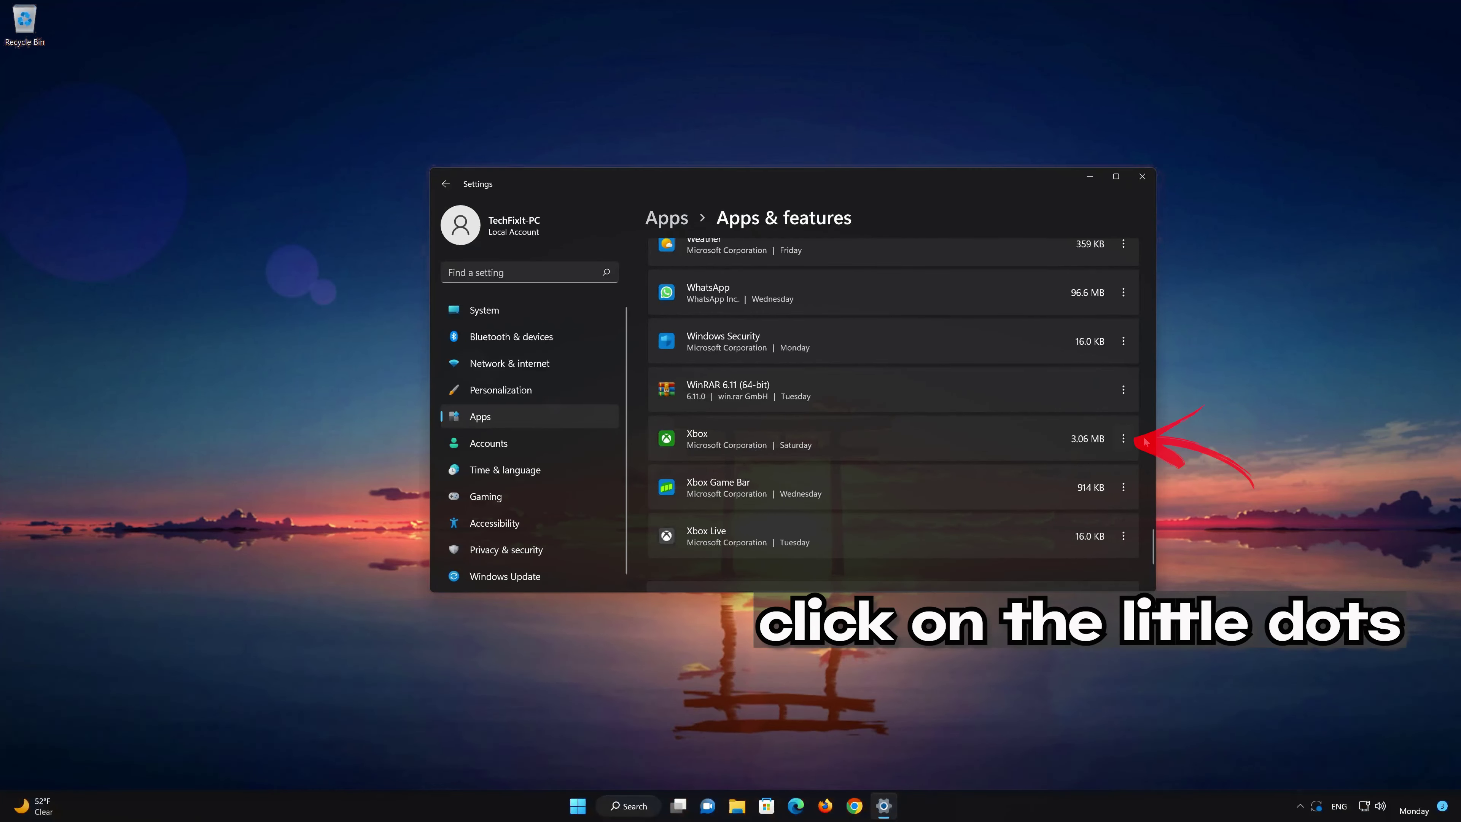
{"action": "left_click", "coordinate": [1124, 439]}
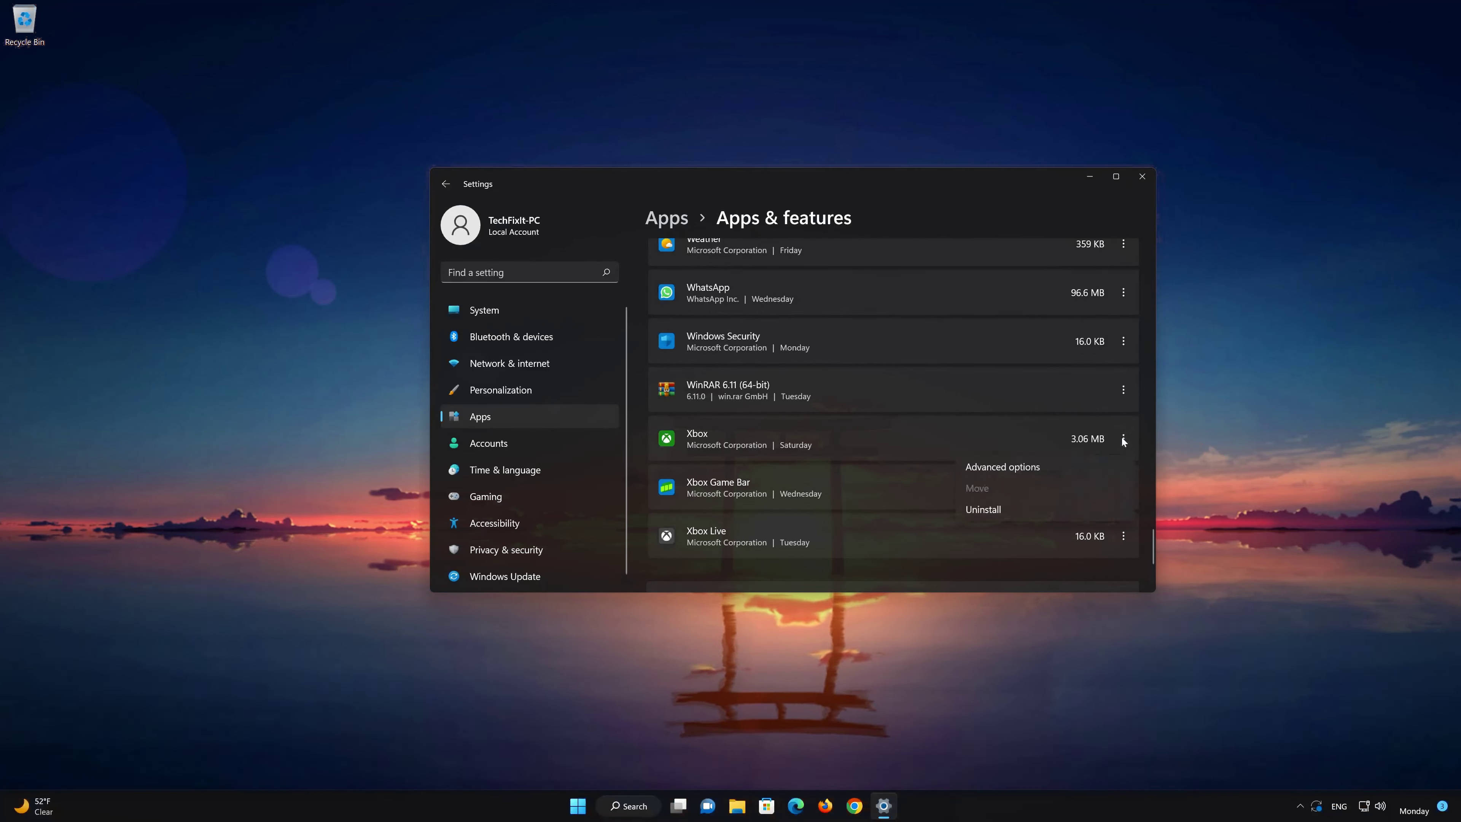
{"action": "left_click", "coordinate": [1004, 467]}
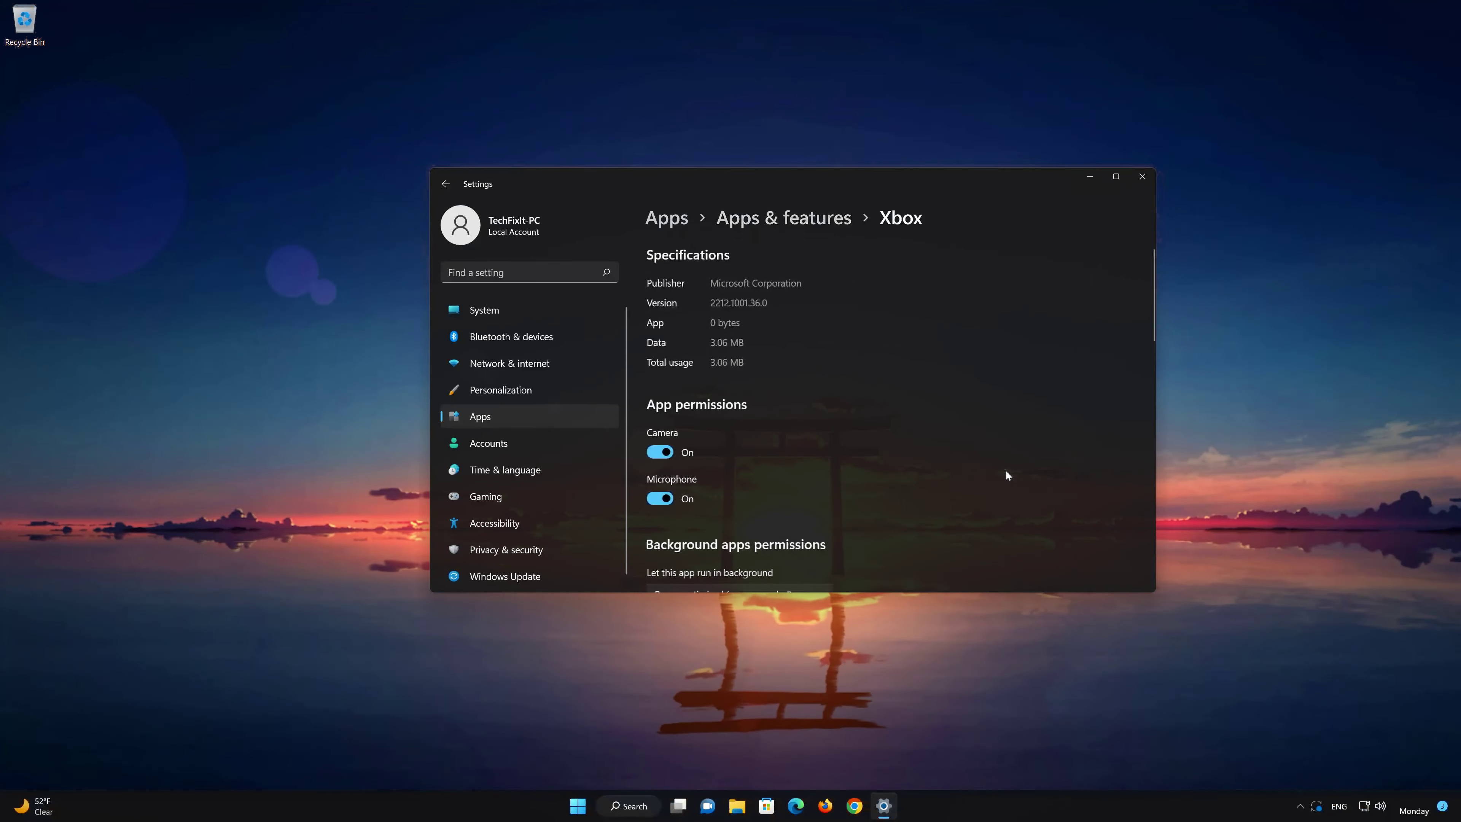
Step: Repair the Xbox app and reset it, accepting the permanent deletion of its app data
{"action": "scroll", "coordinate": [1004, 472], "scroll_direction": "down", "scroll_amount": 2}
{"action": "scroll", "coordinate": [1004, 468], "scroll_direction": "down", "scroll_amount": 6}
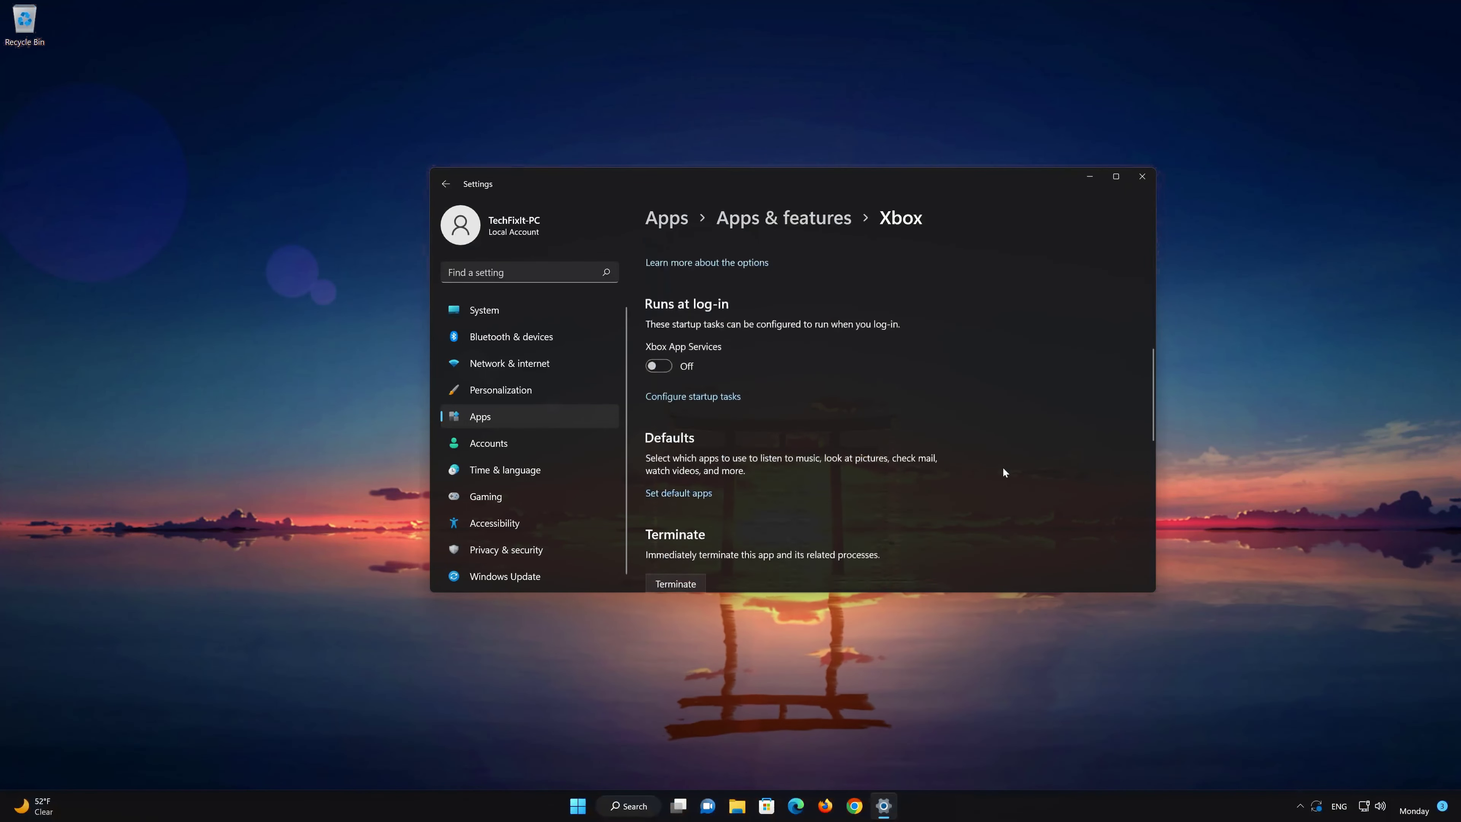
{"action": "scroll", "coordinate": [1003, 468], "scroll_direction": "down", "scroll_amount": 3}
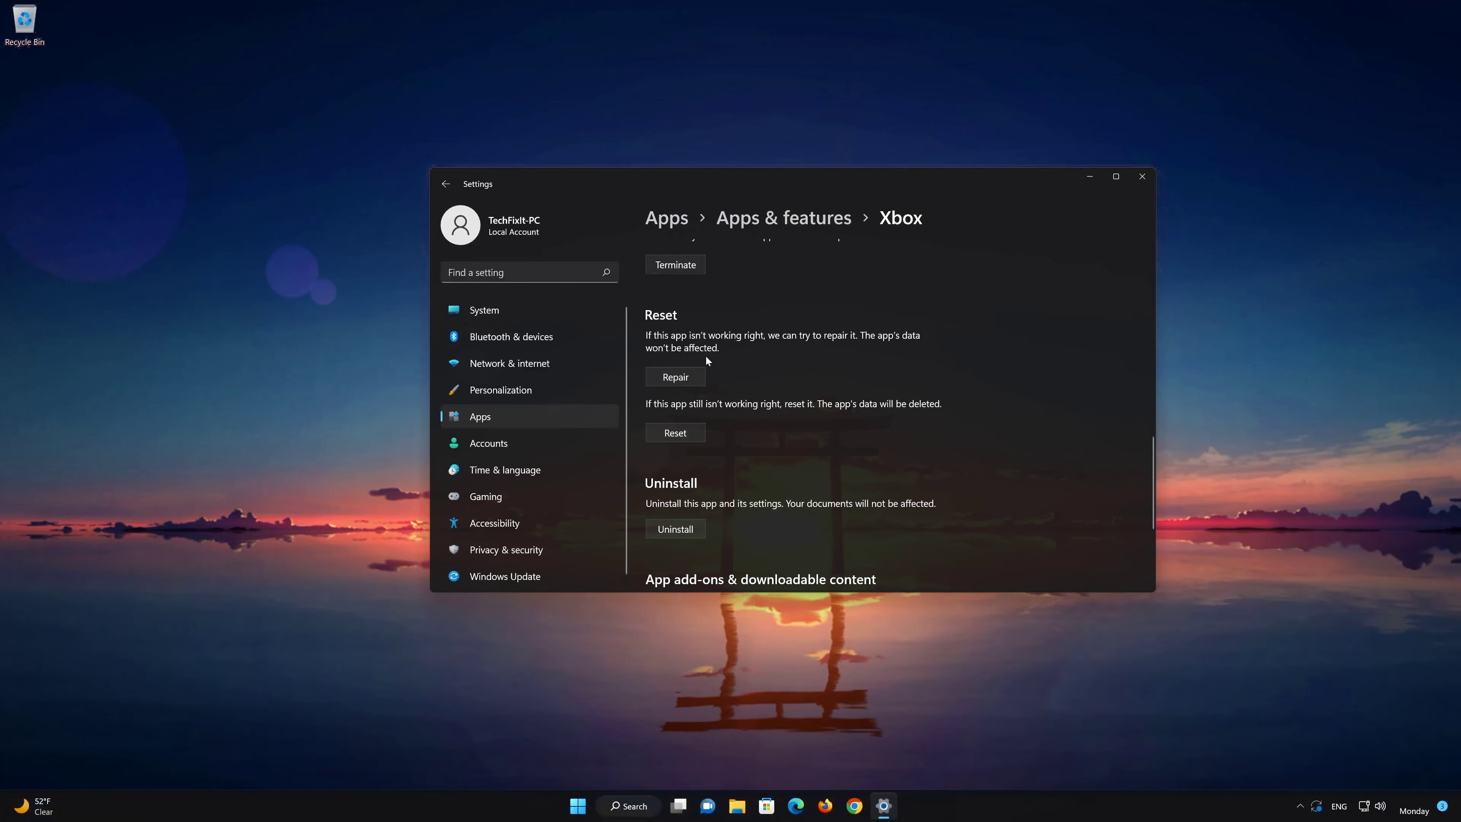
{"action": "left_click", "coordinate": [671, 383]}
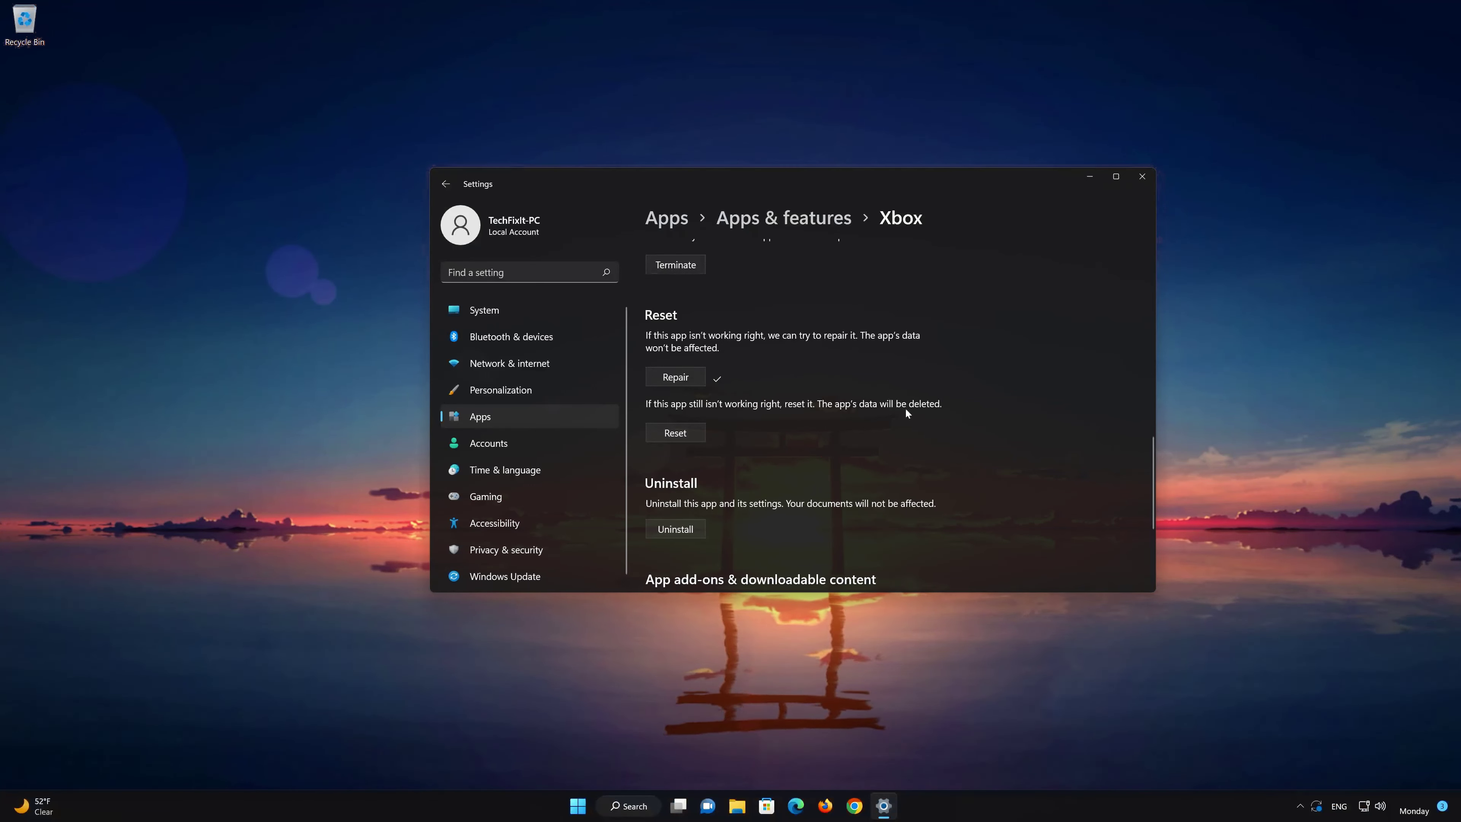
{"action": "left_click", "coordinate": [680, 434]}
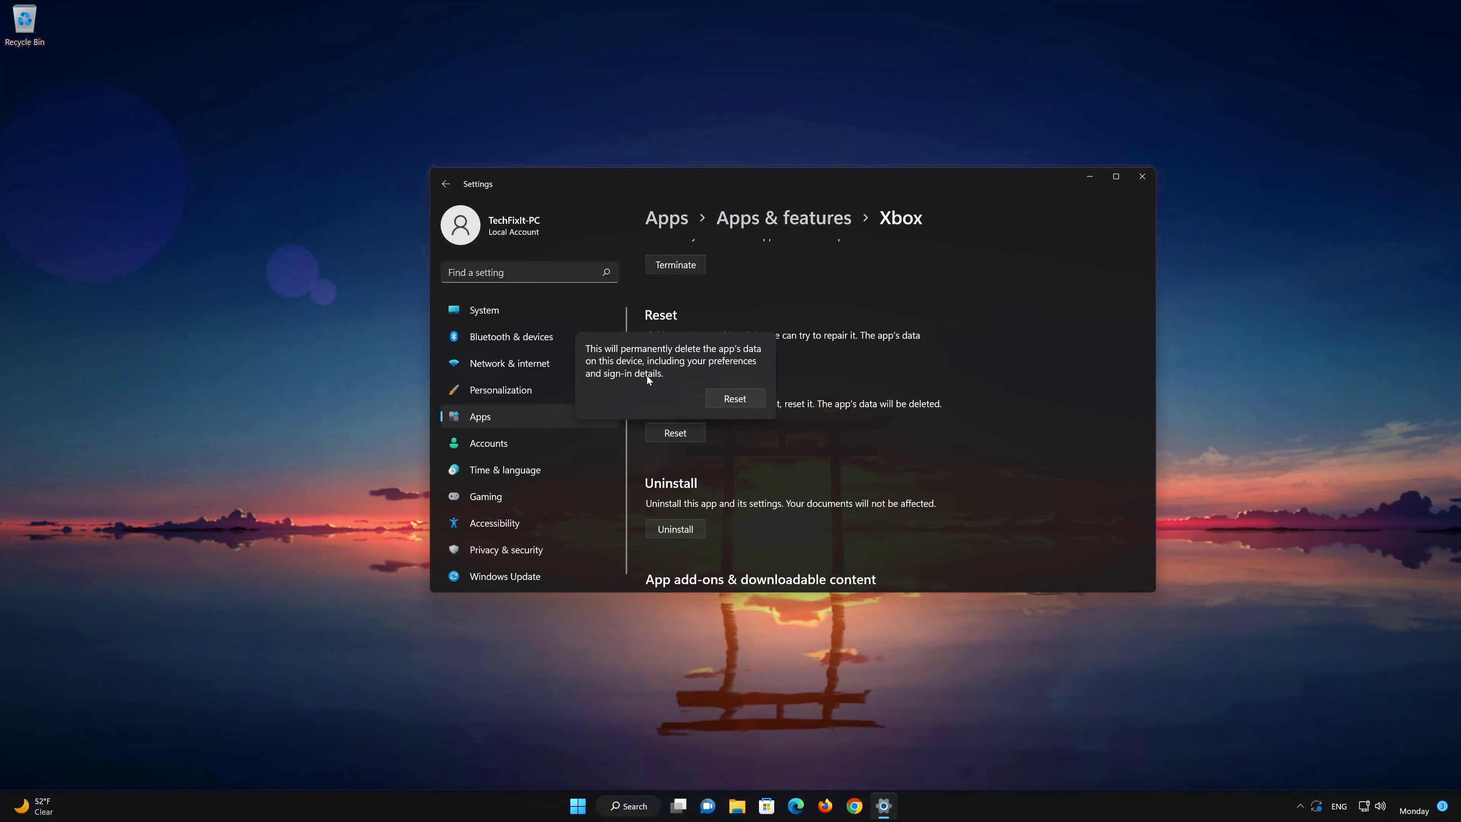
{"action": "left_click", "coordinate": [741, 398]}
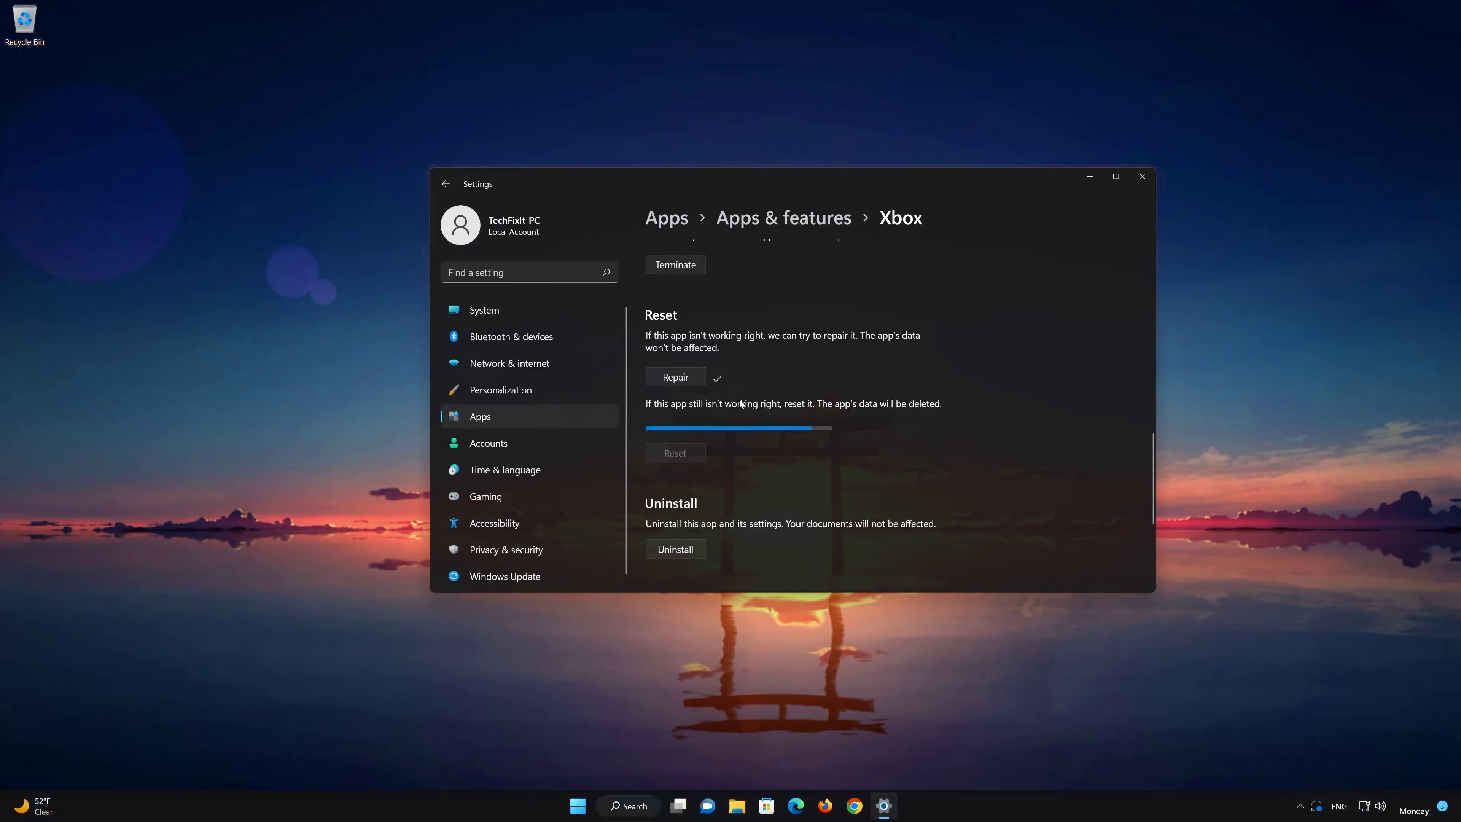
Step: Uninstall the Xbox app, accepting the removal of its related info, and close Windows Settings
{"action": "scroll", "coordinate": [736, 423], "scroll_direction": "down", "scroll_amount": 2}
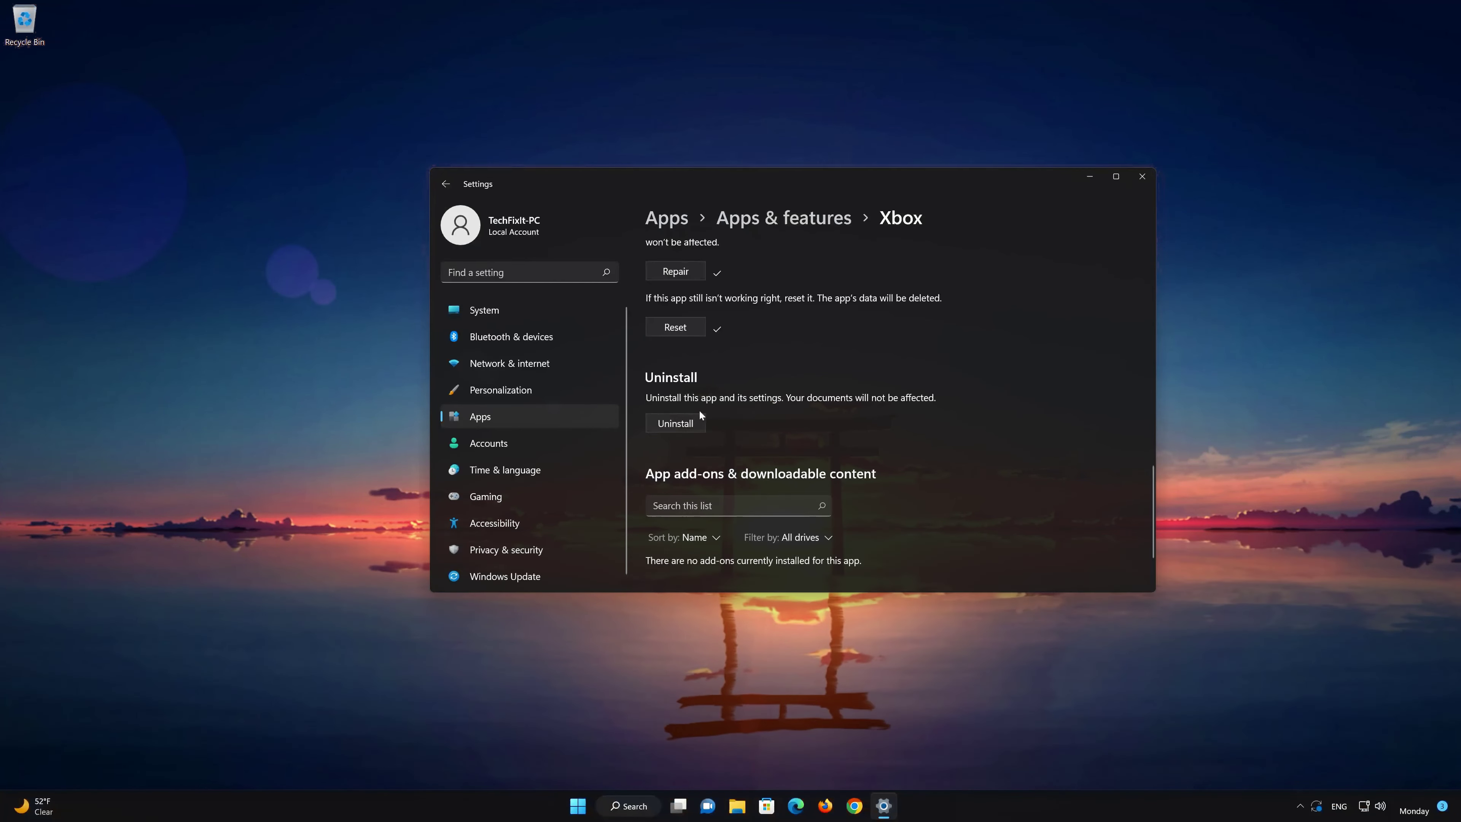
{"action": "left_click", "coordinate": [677, 423]}
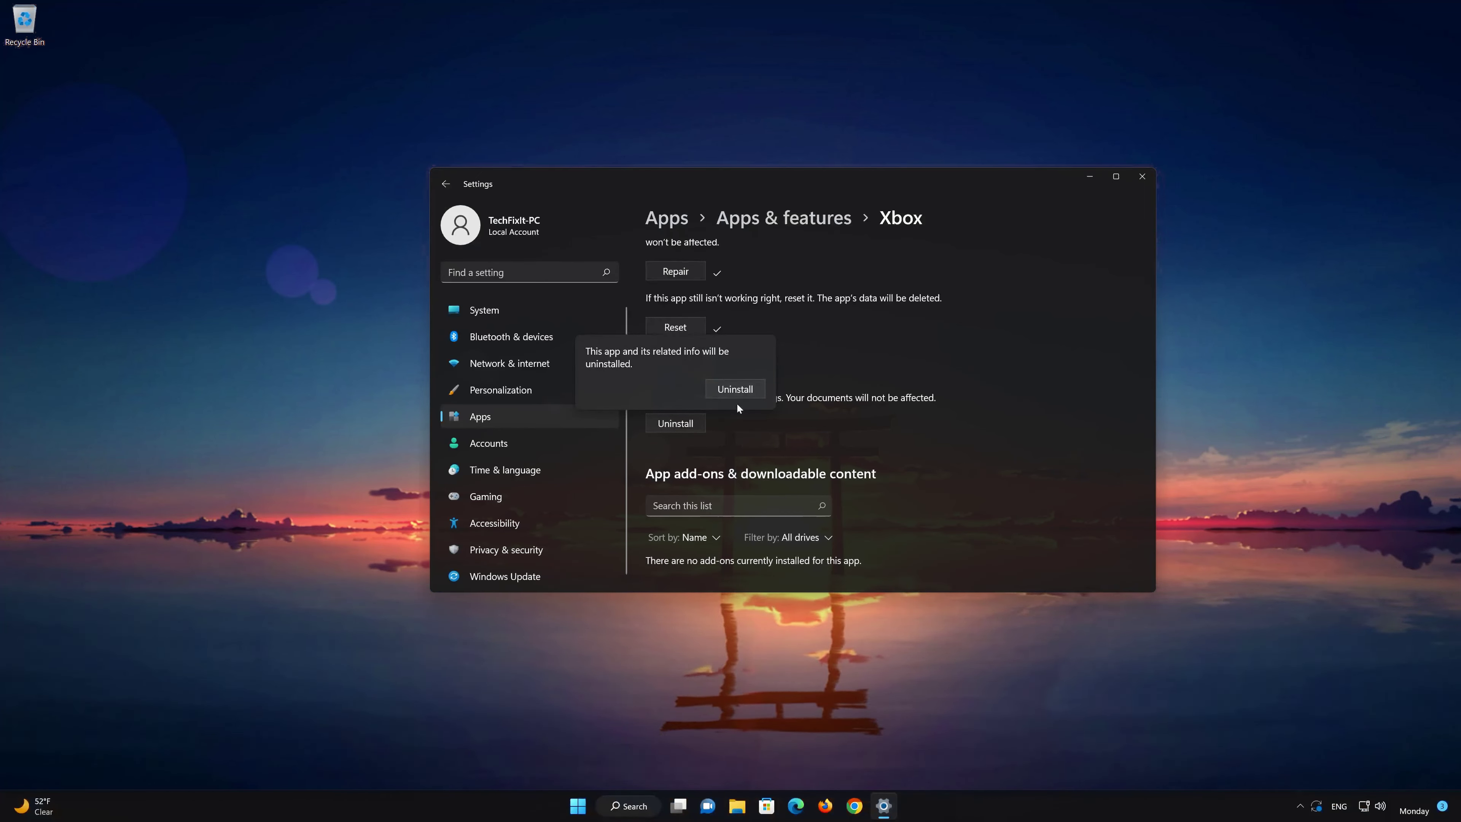
{"action": "left_click", "coordinate": [743, 393]}
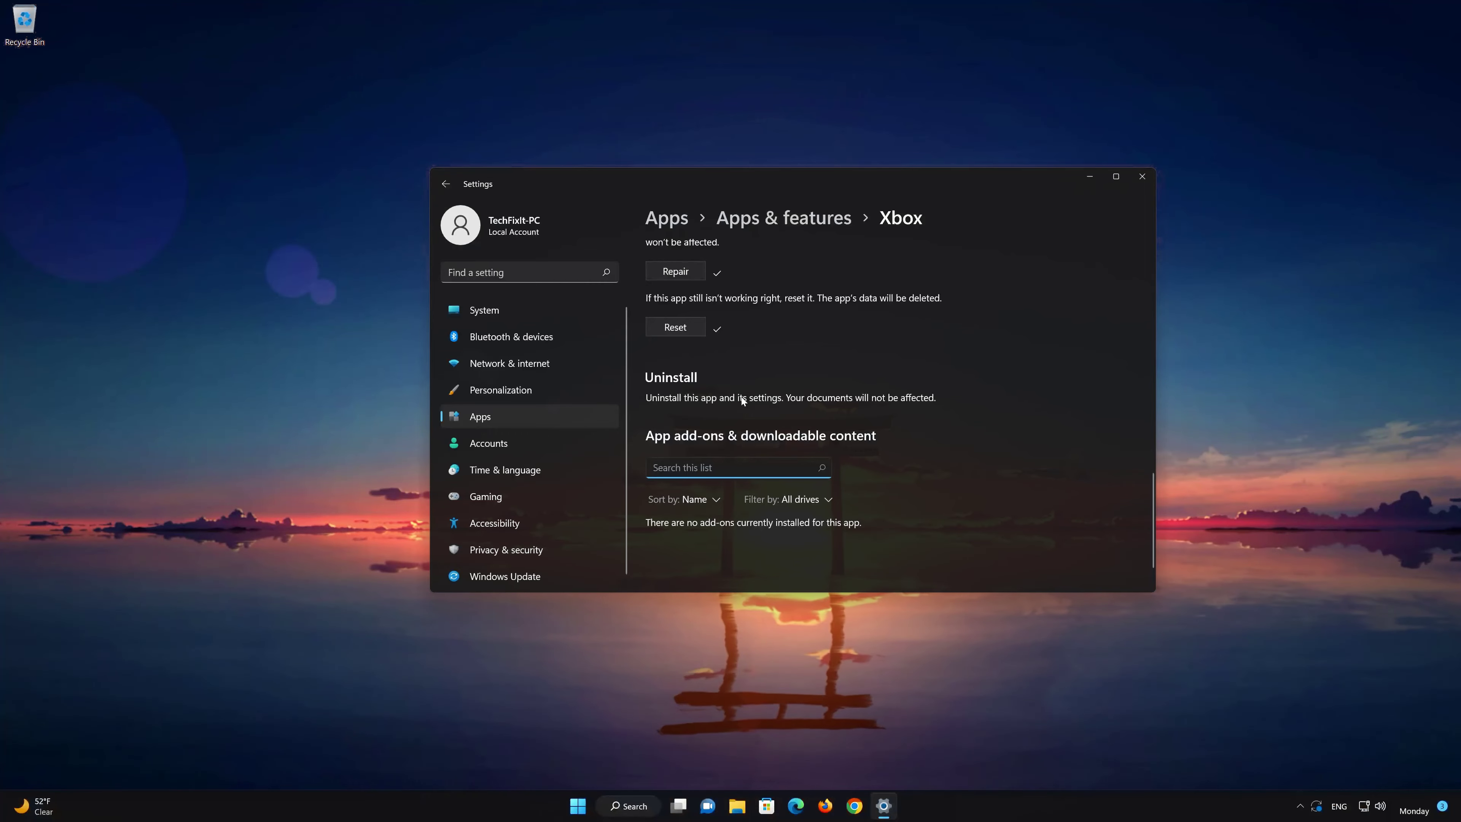
{"action": "left_click", "coordinate": [1142, 176]}
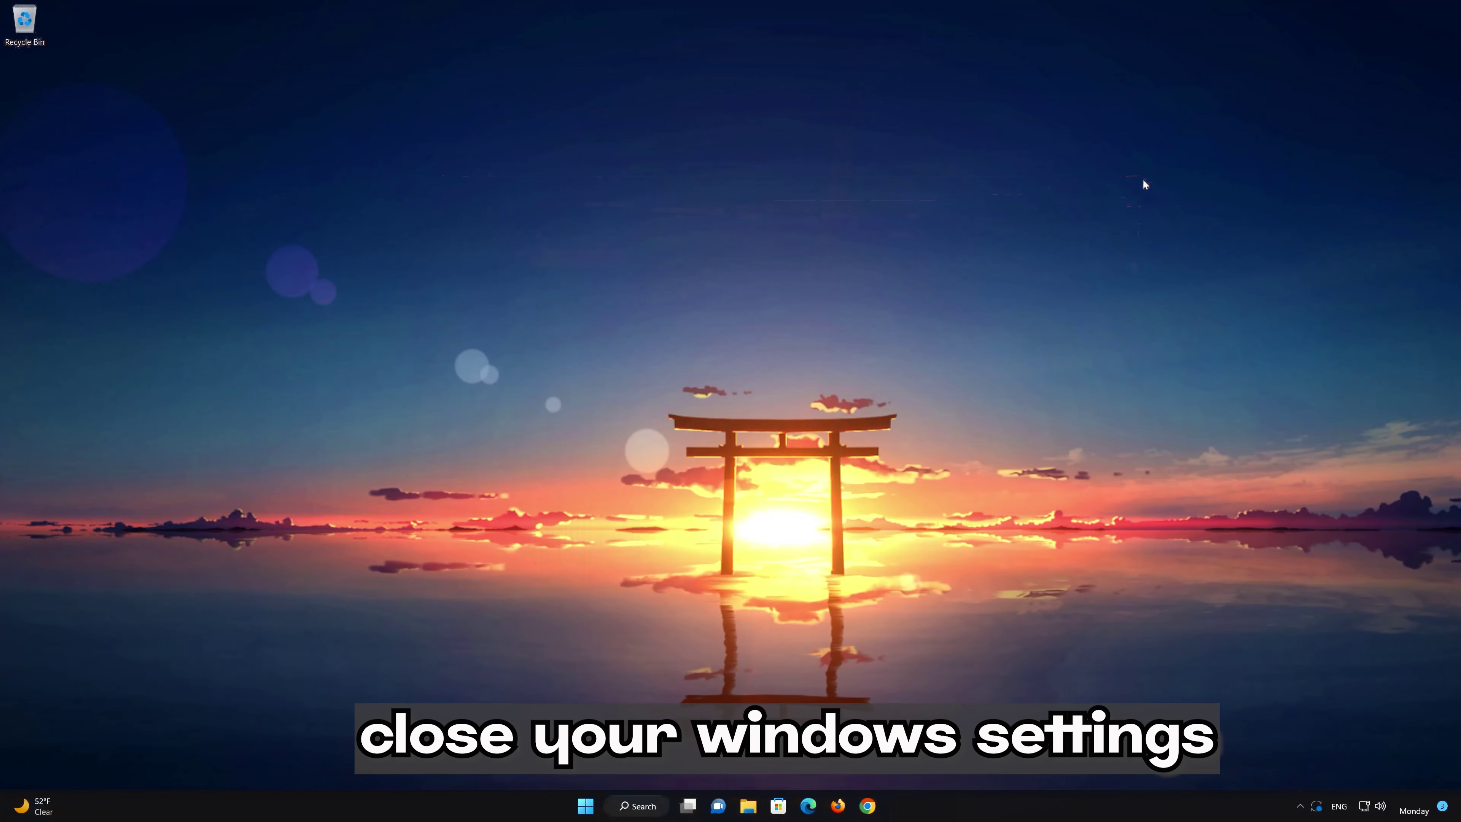
Step: Switch to Microsoft Store, search for xbox and install the Xbox app from its product page
{"action": "left_click", "coordinate": [781, 806]}
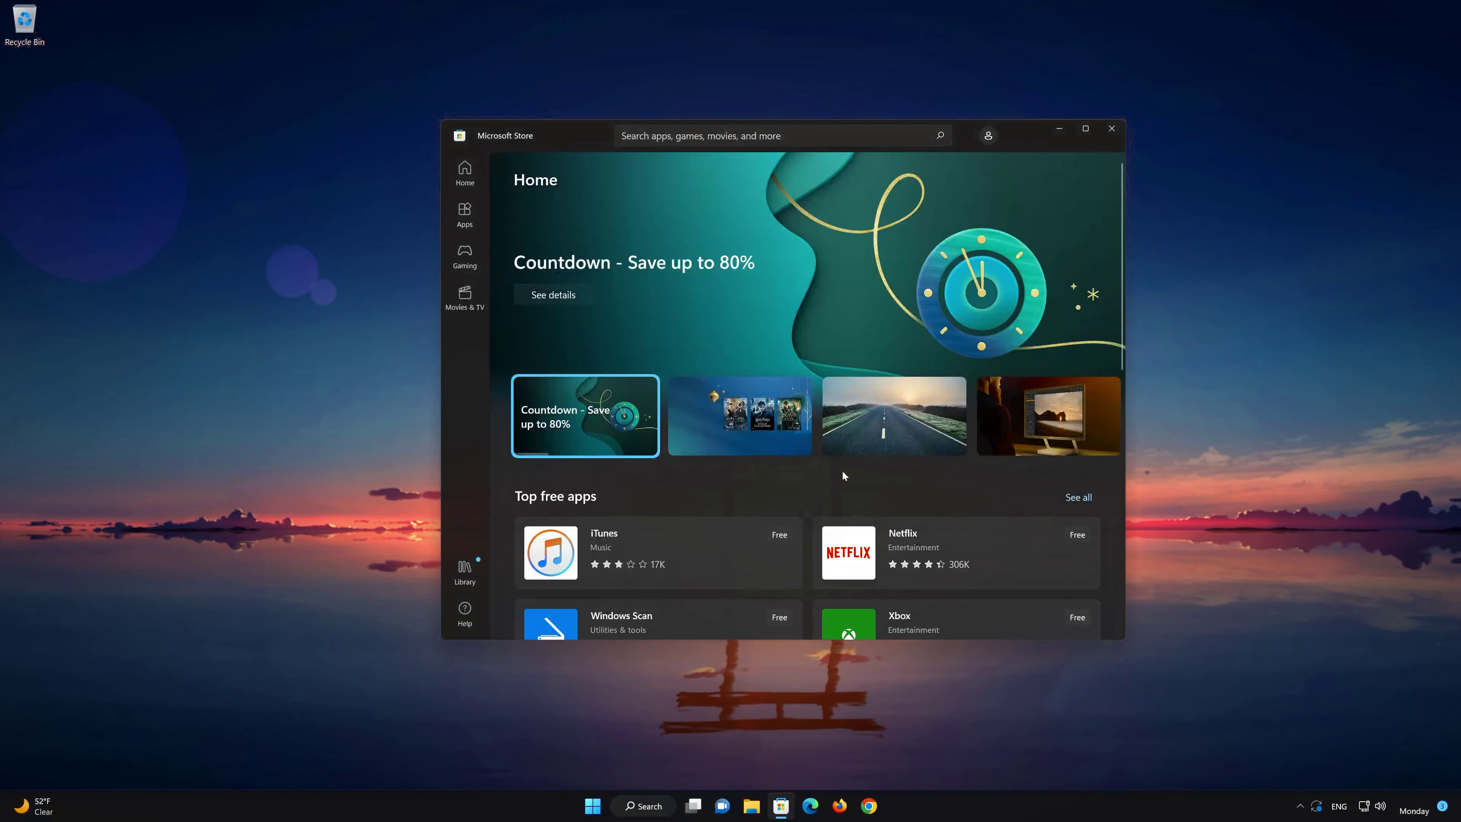
{"action": "left_click", "coordinate": [748, 135]}
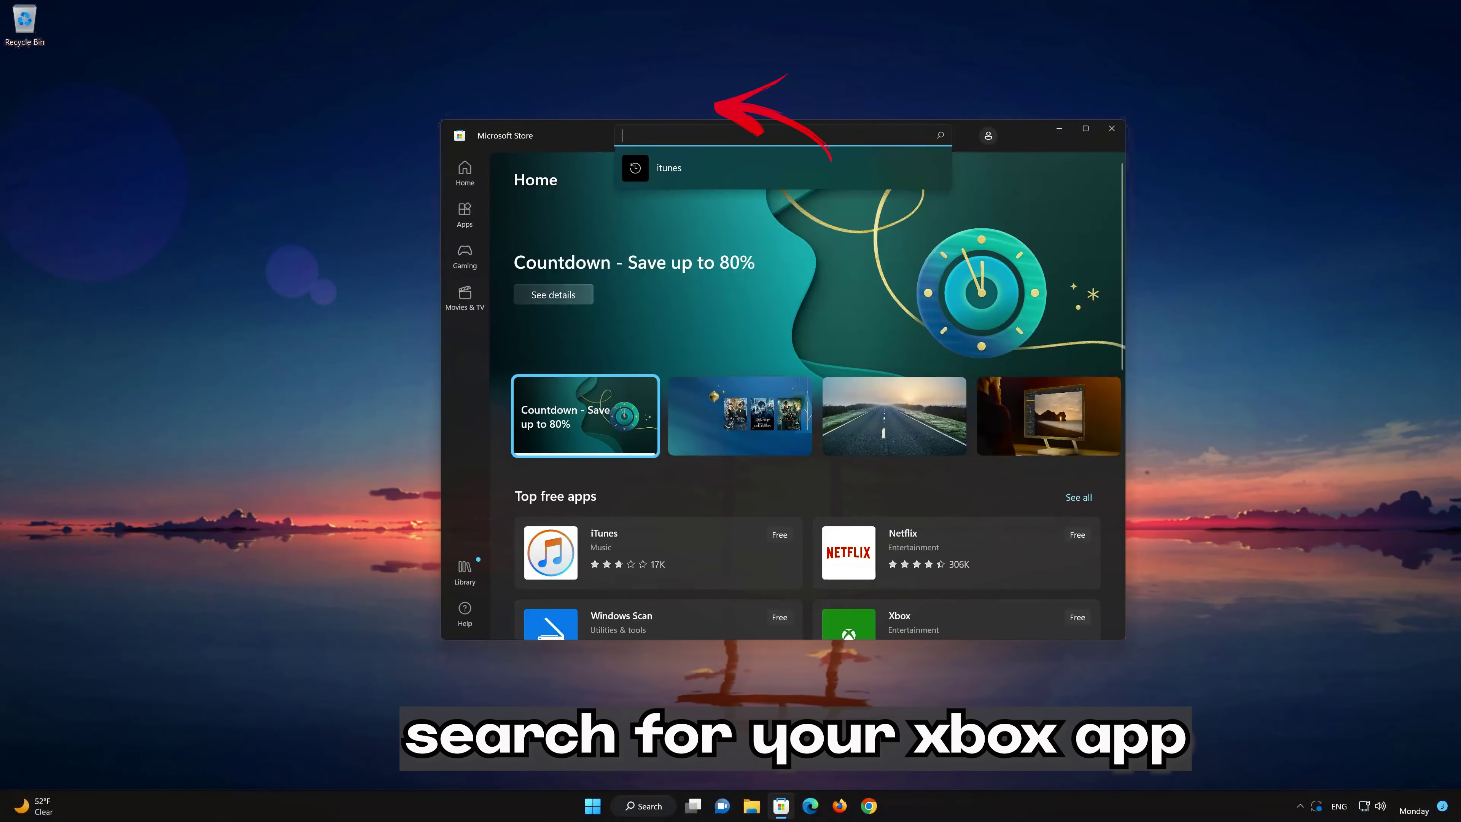
{"action": "type", "text": "xbox"}
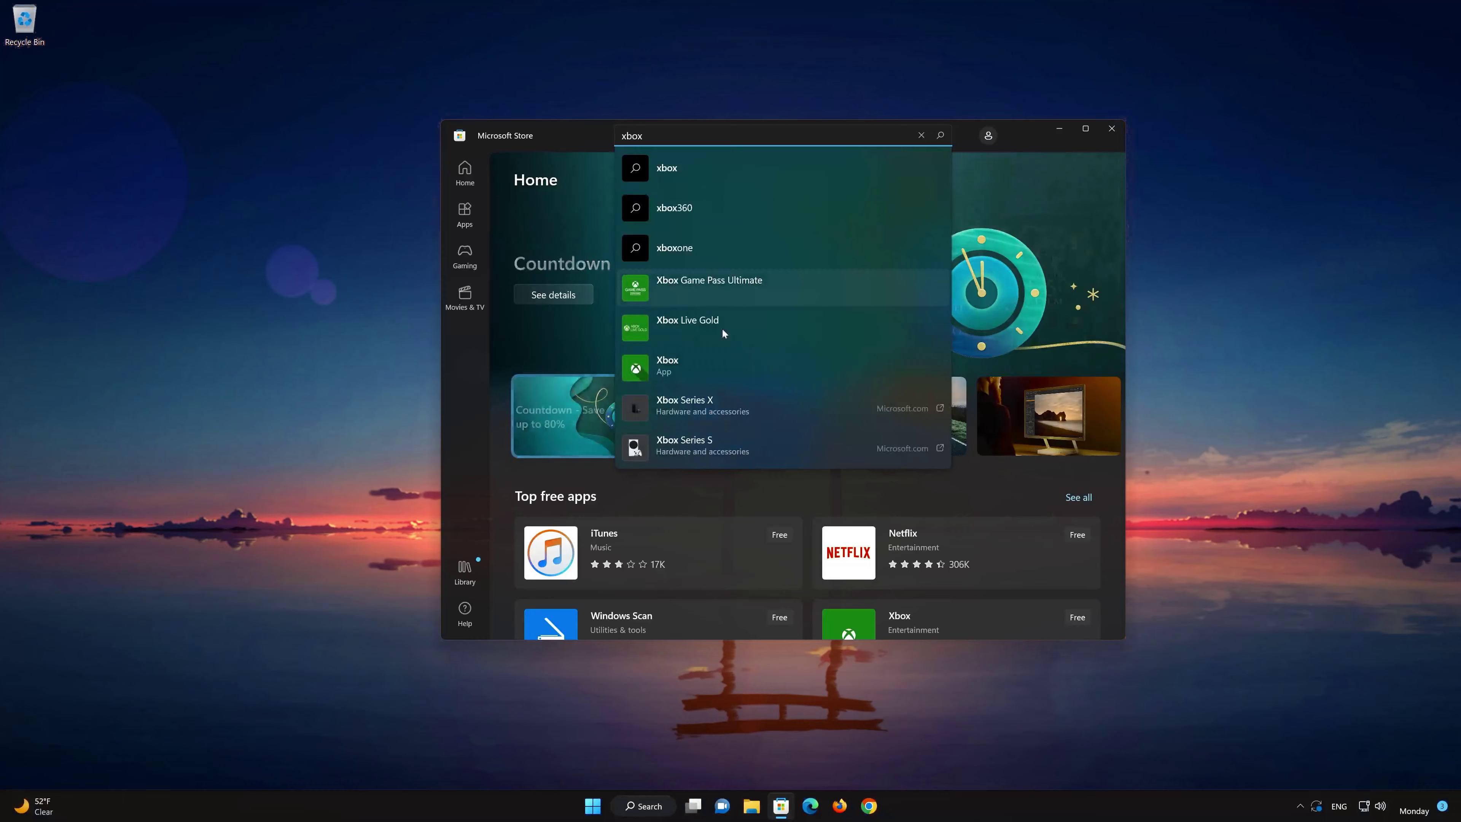
{"action": "left_click", "coordinate": [691, 364]}
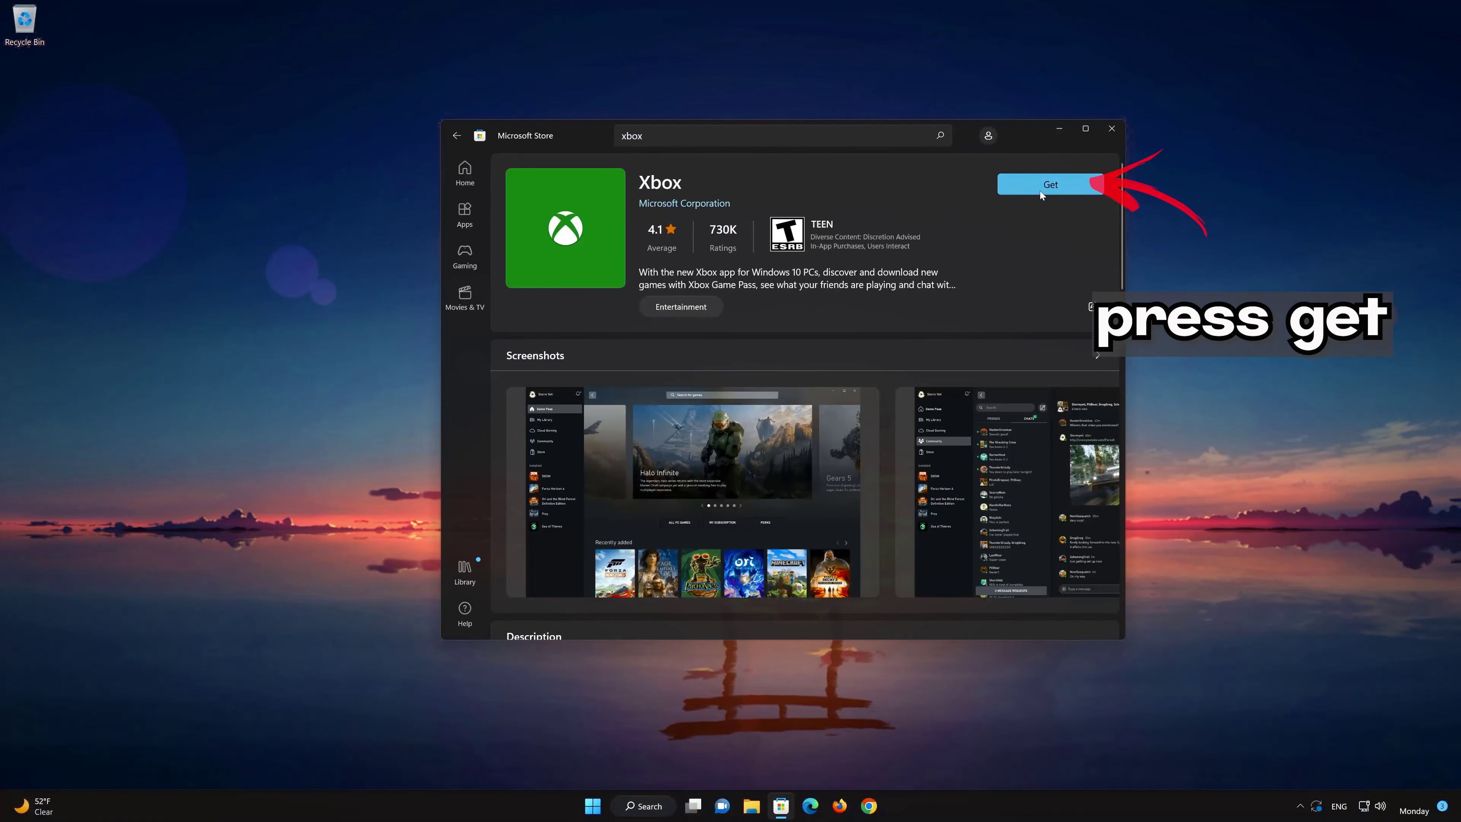
{"action": "left_click", "coordinate": [1040, 191]}
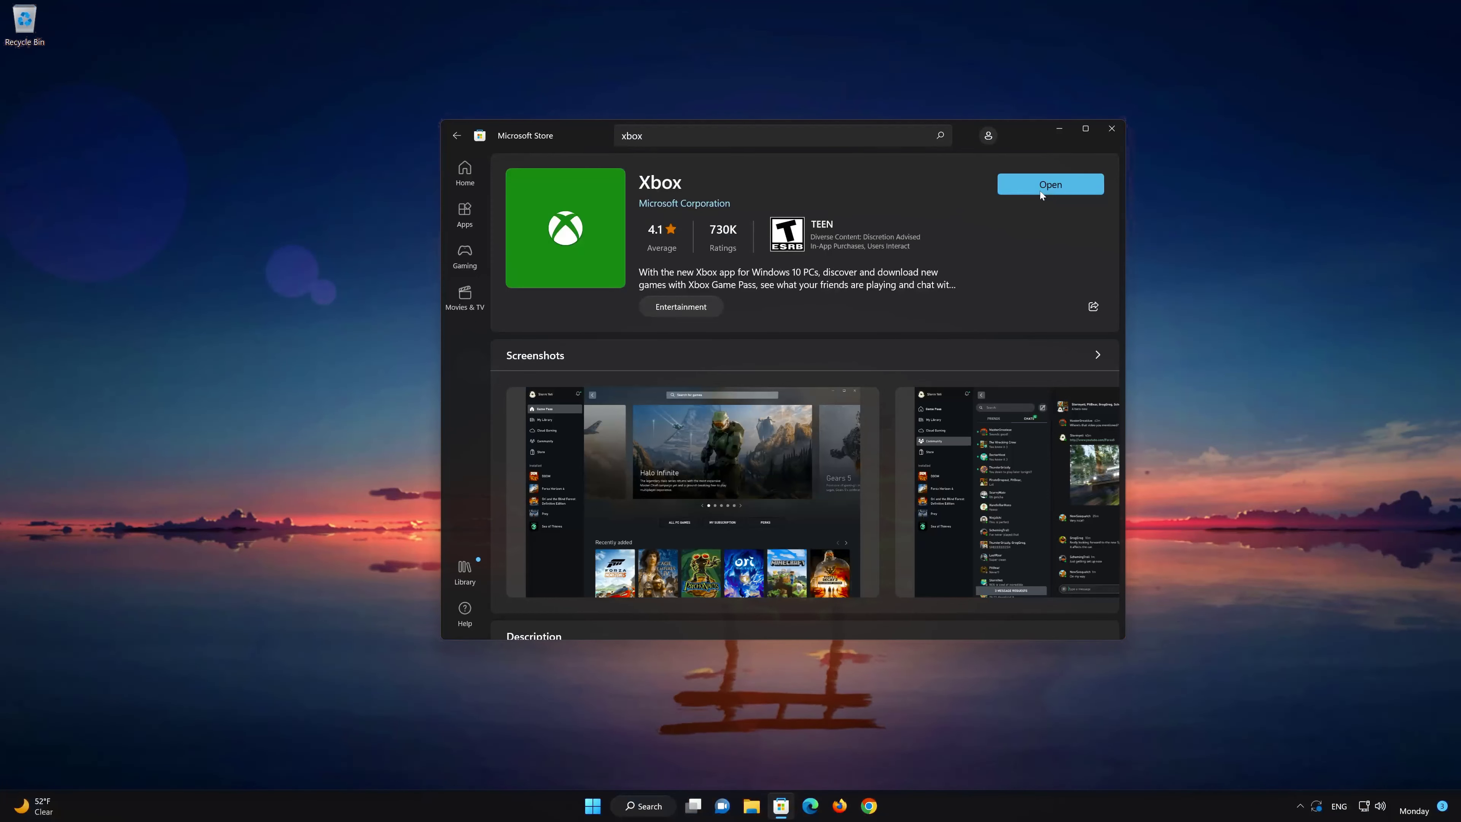
Step: Launch the reinstalled Xbox app, browse the Game Pass catalog without signing in, and close both Xbox and Microsoft Store
{"action": "left_click", "coordinate": [1072, 179]}
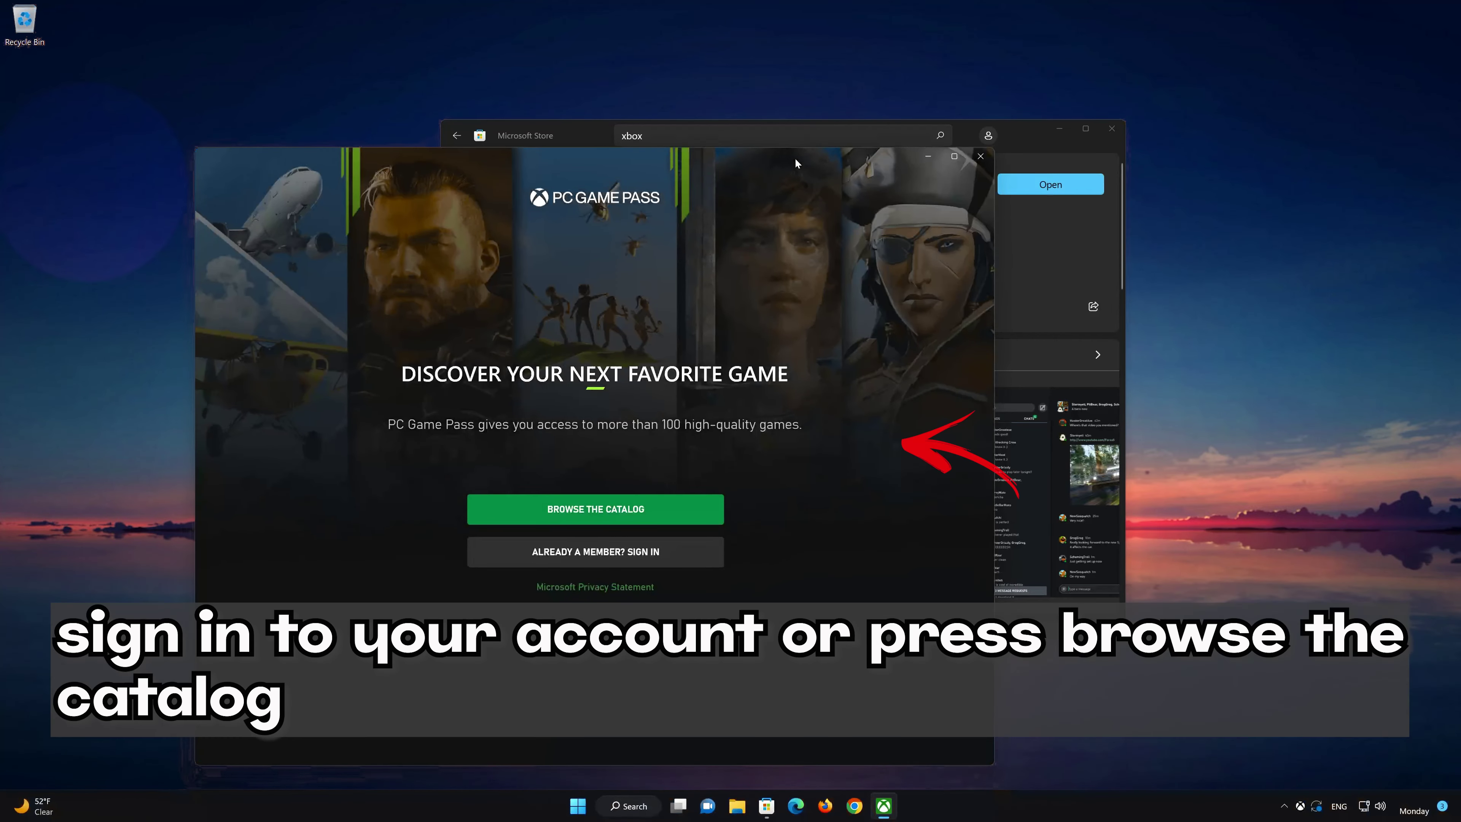
{"action": "left_click_drag", "start_coordinate": [795, 157], "coordinate": [976, 91]}
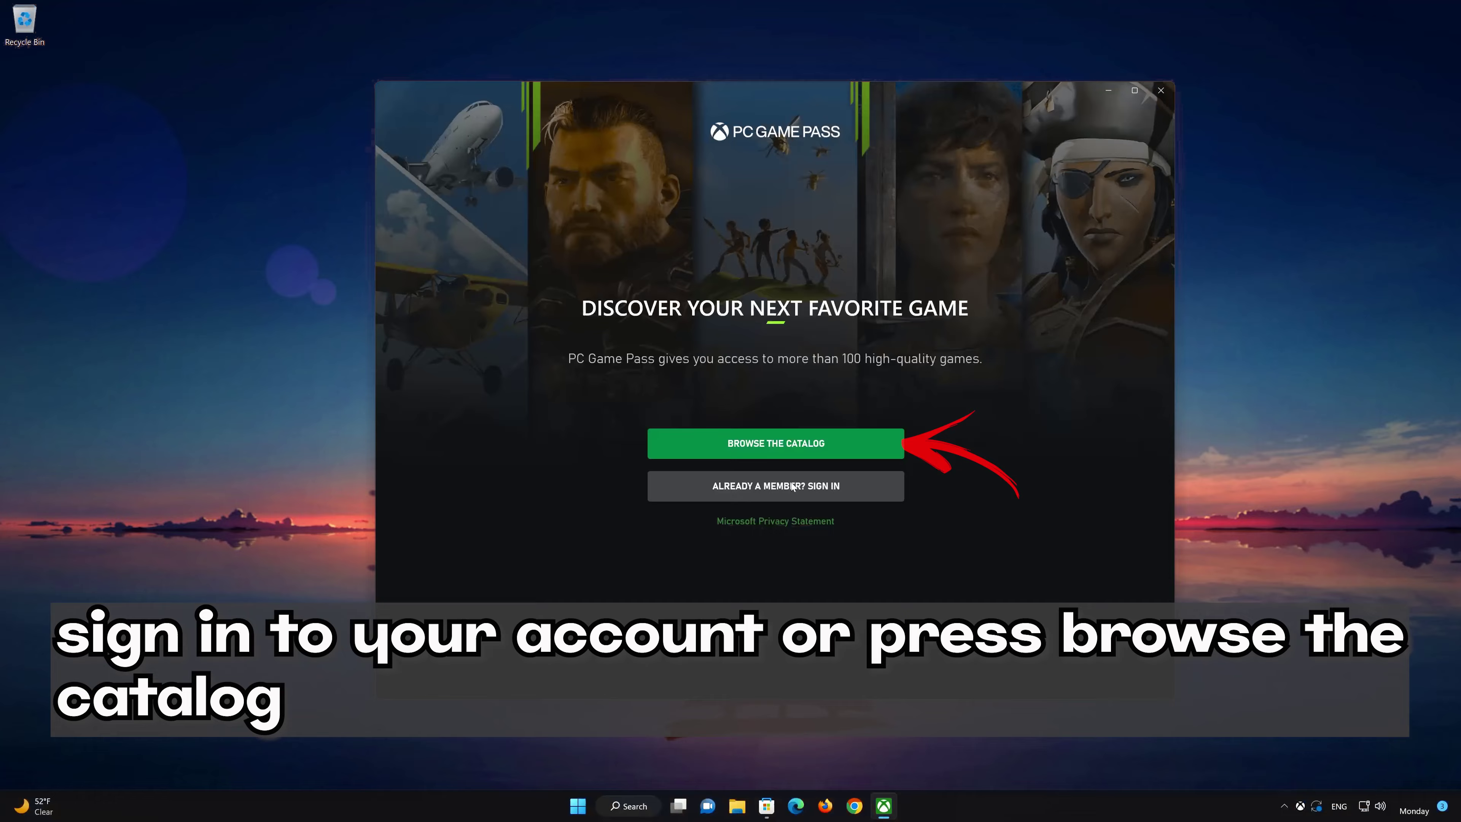
{"action": "left_click", "coordinate": [809, 442]}
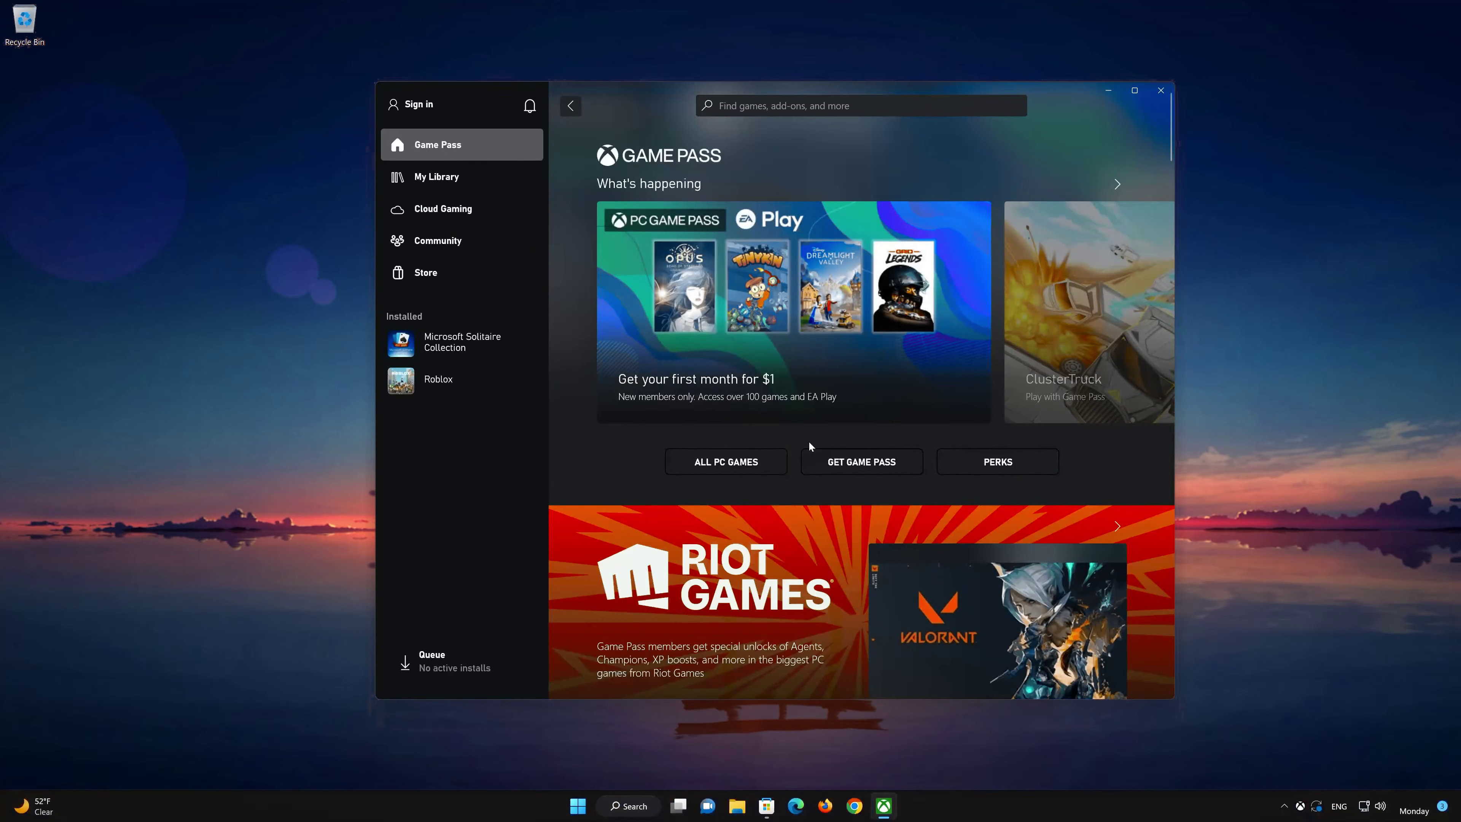
{"action": "scroll", "coordinate": [809, 443], "scroll_direction": "down", "scroll_amount": 10}
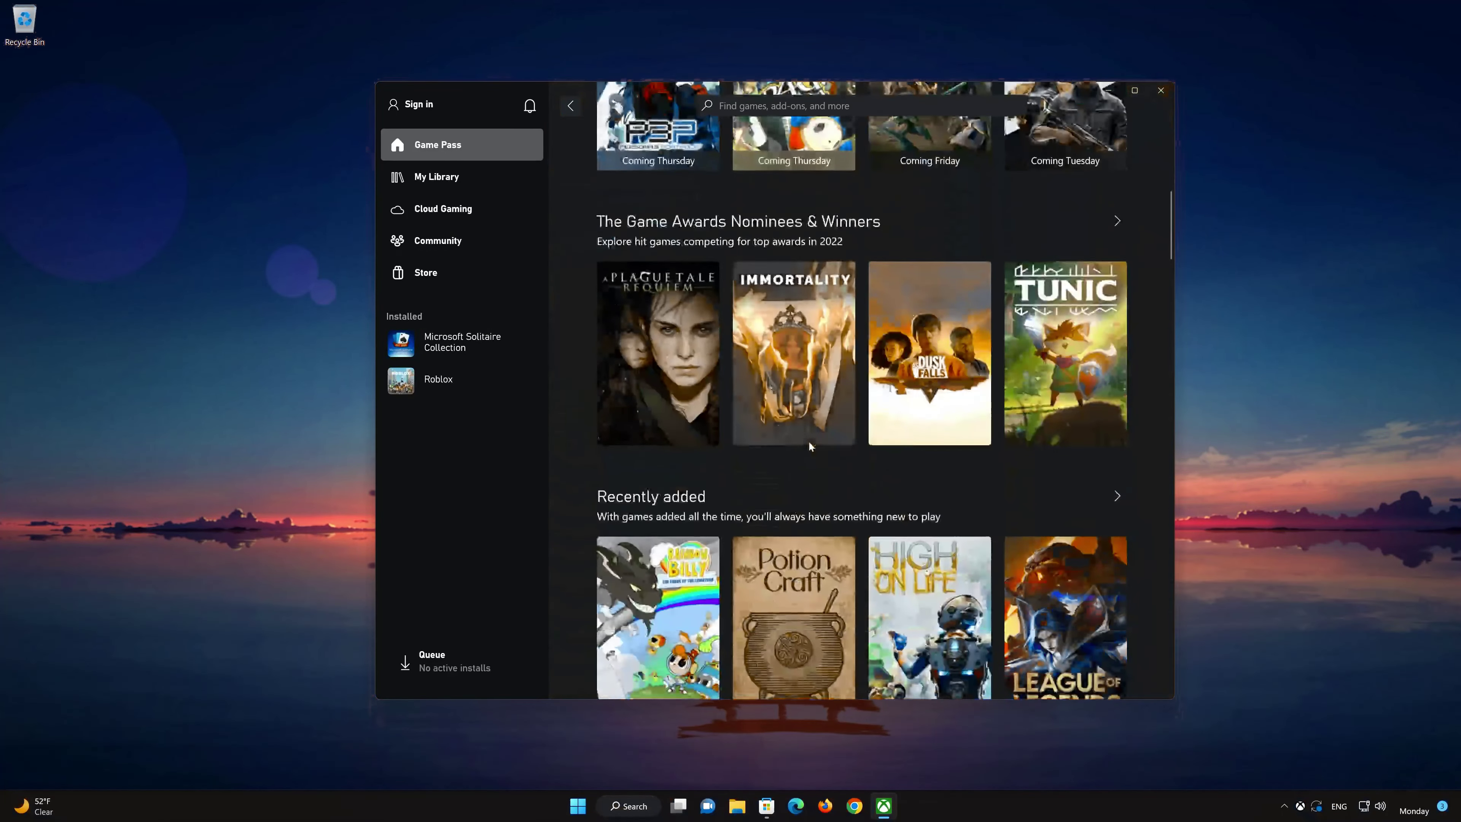
{"action": "scroll", "coordinate": [811, 444], "scroll_direction": "down", "scroll_amount": 5}
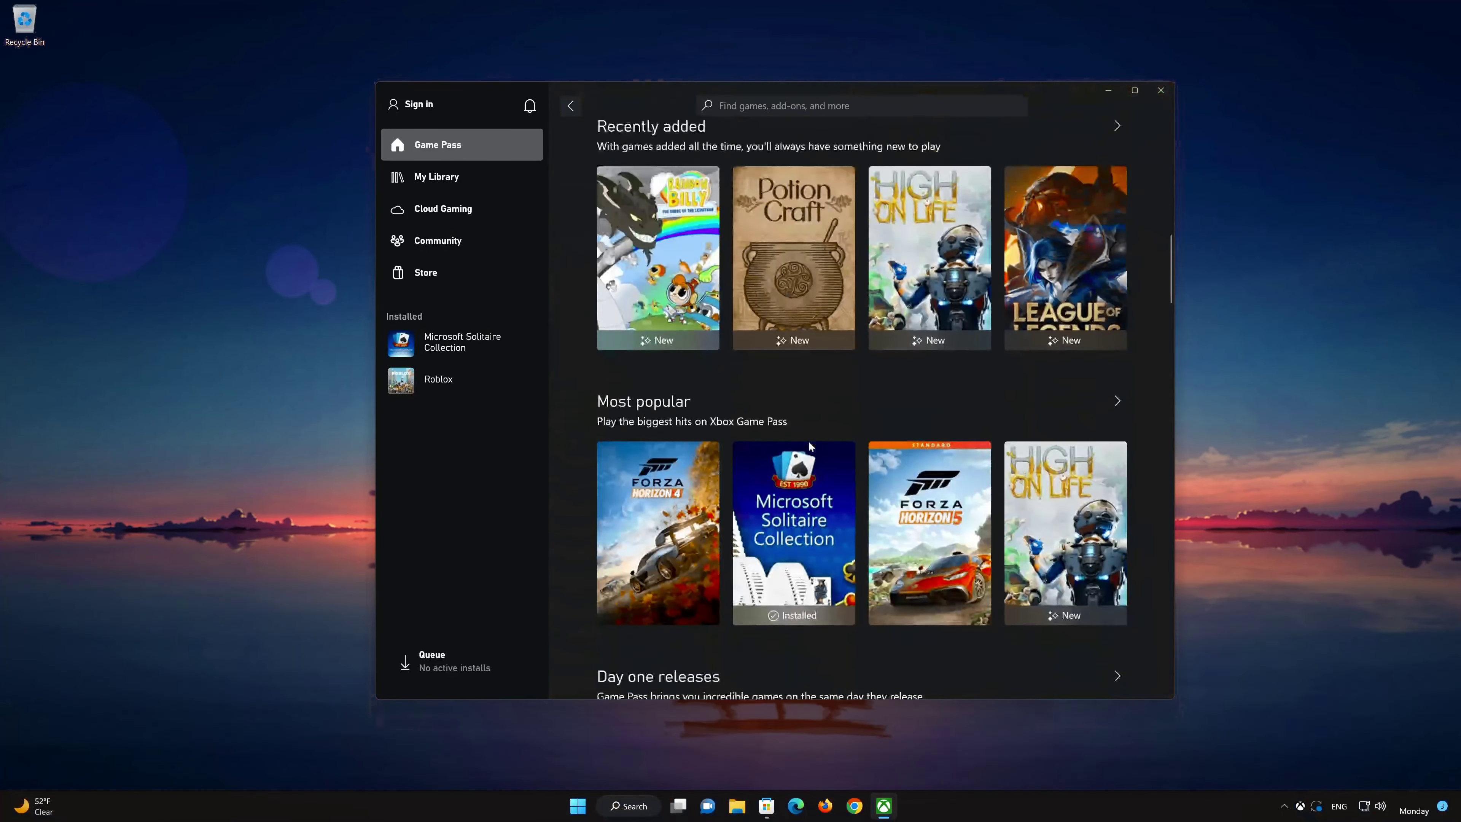
{"action": "left_click", "coordinate": [1163, 91]}
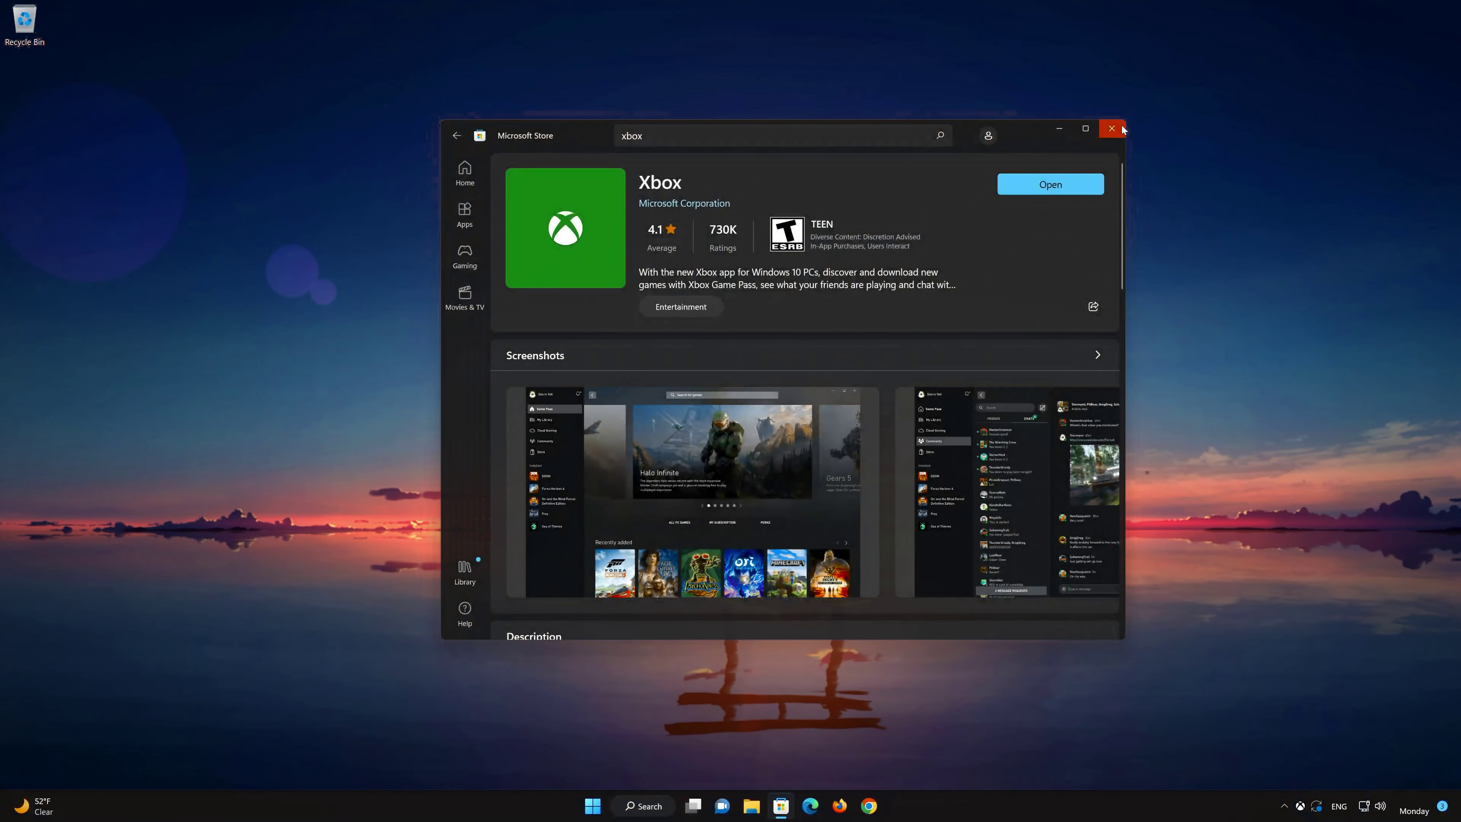
{"action": "left_click", "coordinate": [1122, 129]}
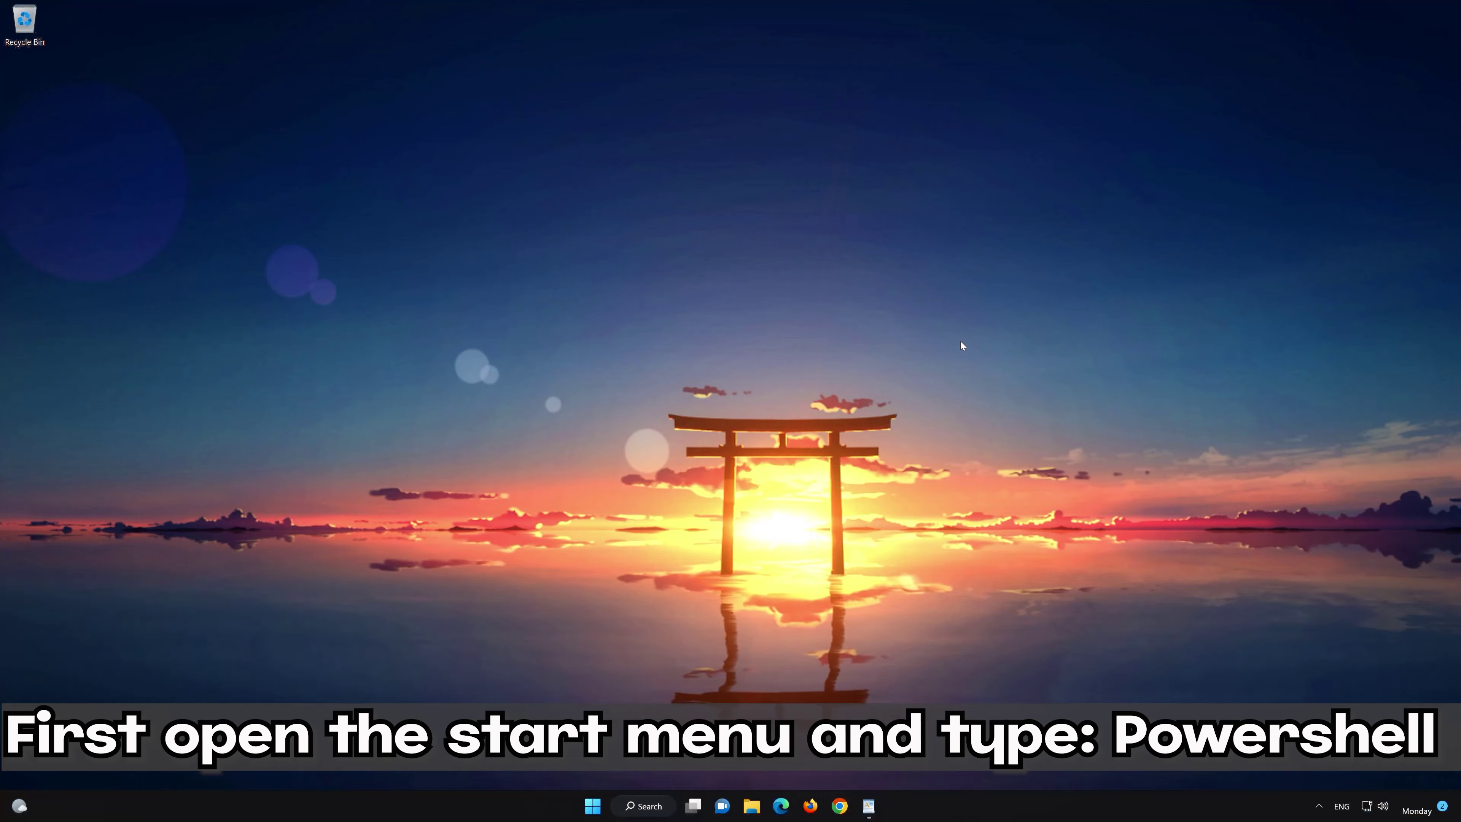
Step: Search Windows for powershell, run PowerShell 7 (x64) as administrator with the permission request accepted, and move its window to mid-screen
{"action": "left_click", "coordinate": [591, 813]}
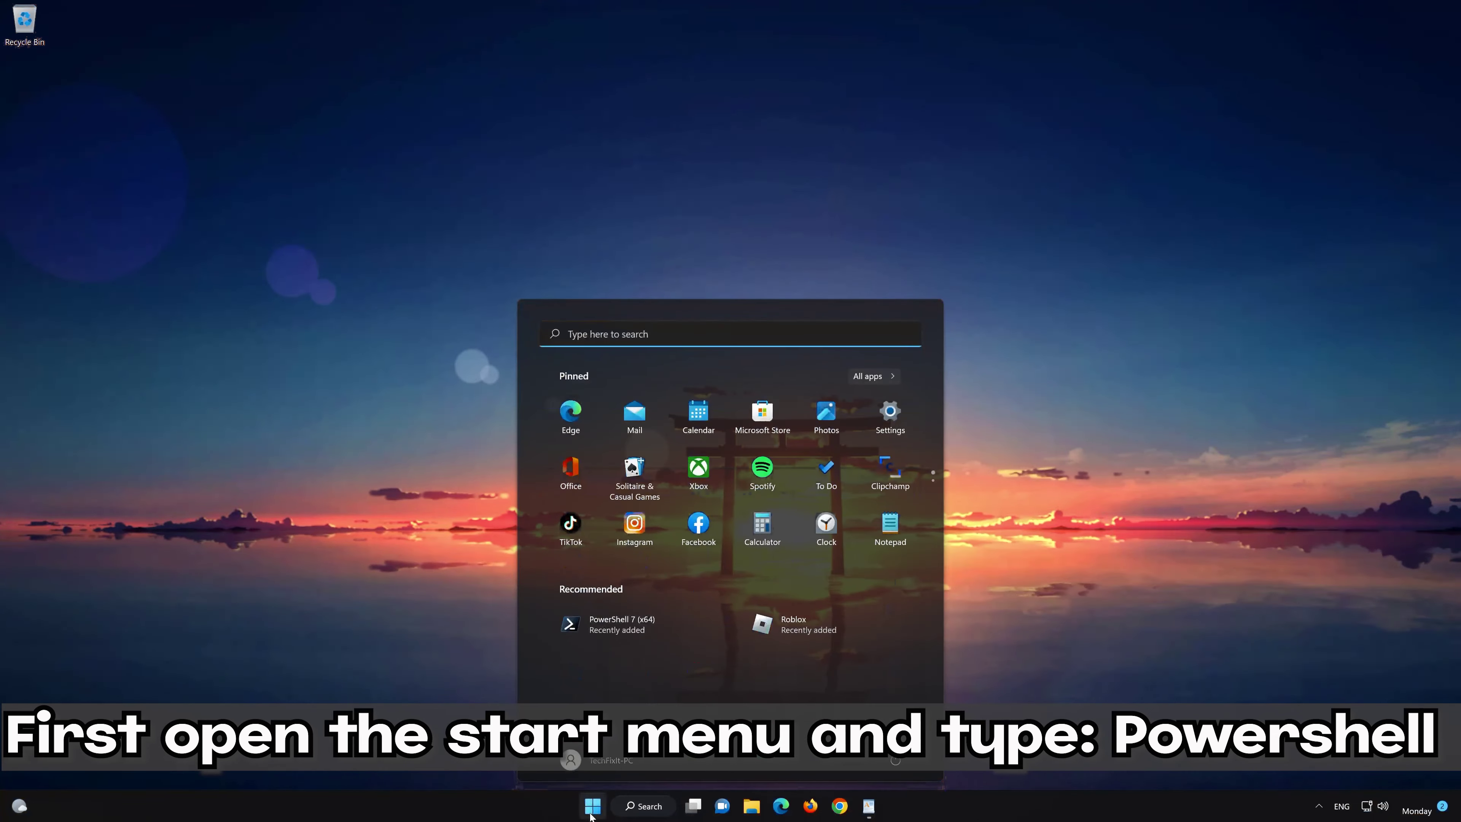
{"action": "type", "text": "po"}
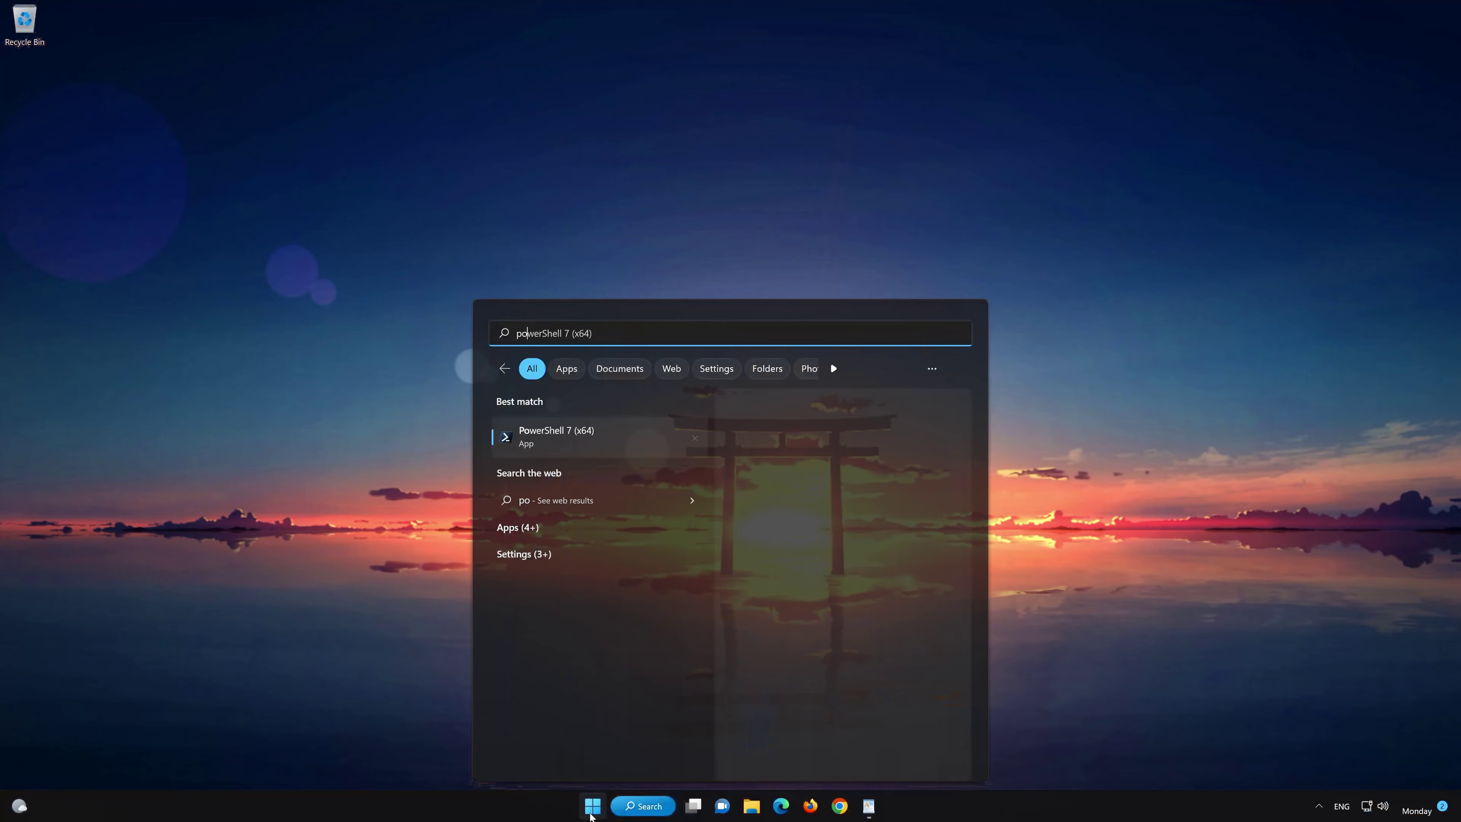
{"action": "type", "text": "wershell"}
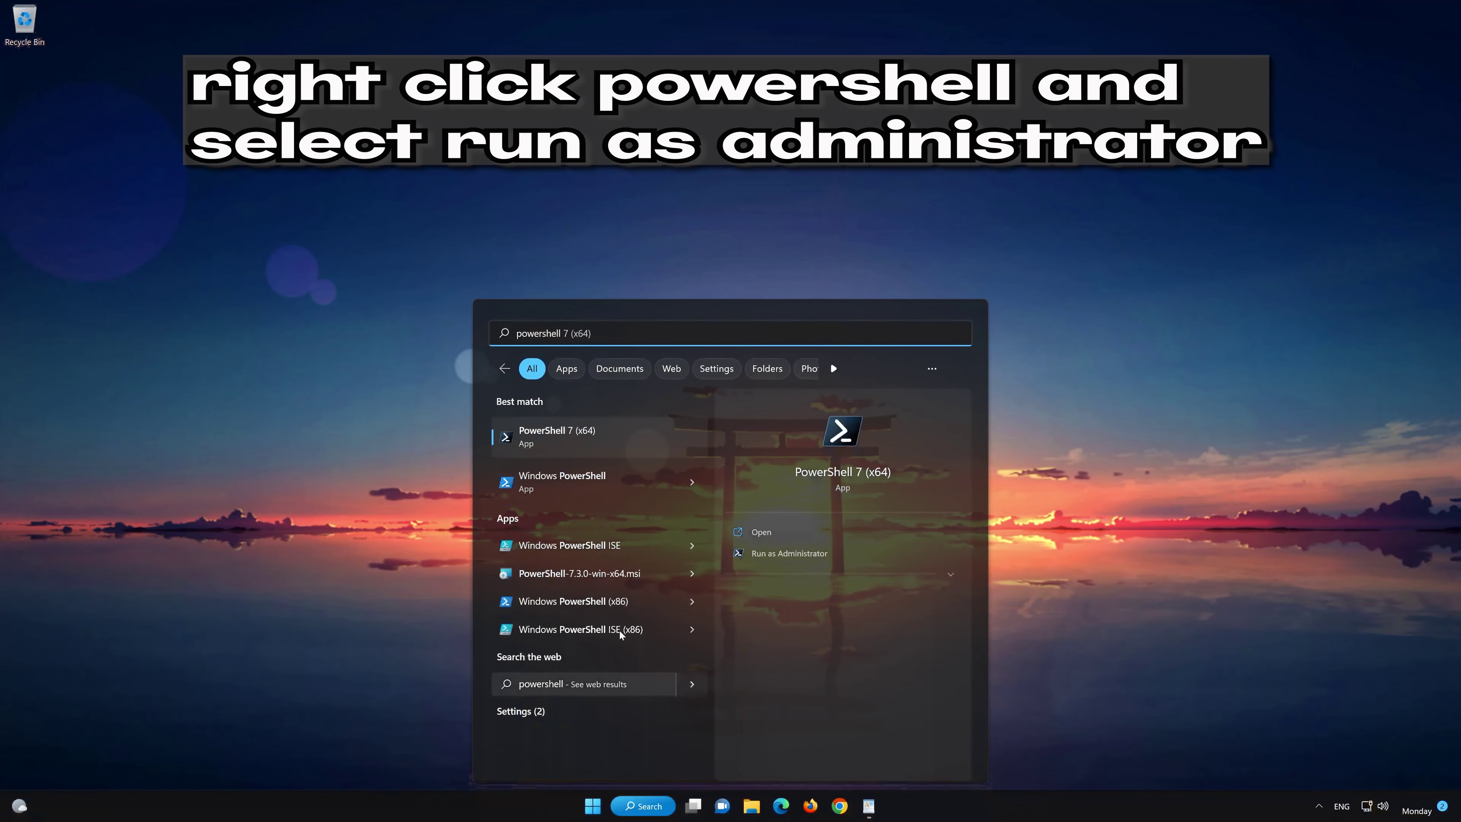
{"action": "right_click", "coordinate": [623, 441]}
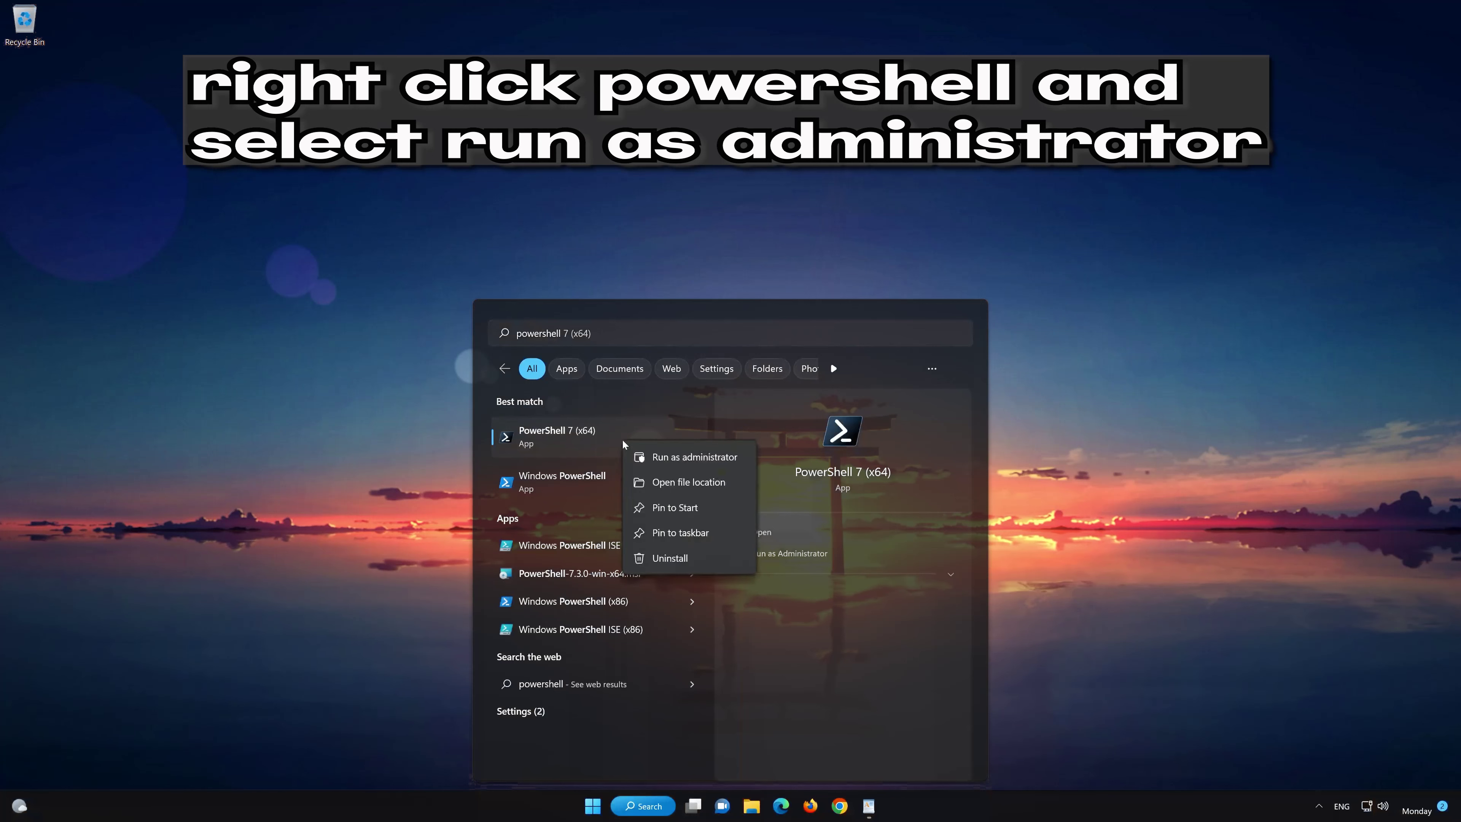
{"action": "left_click", "coordinate": [706, 460]}
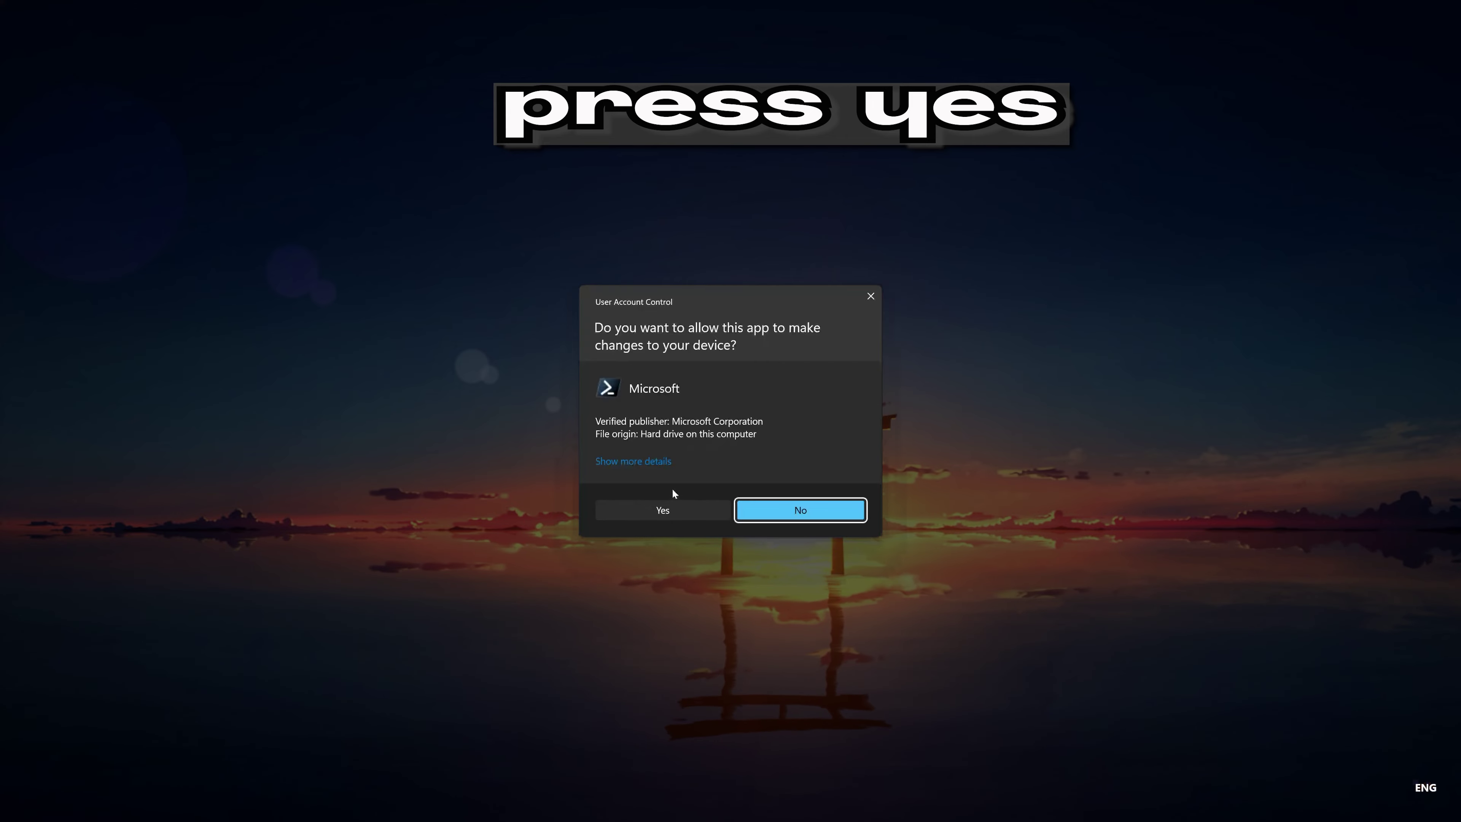
{"action": "left_click", "coordinate": [660, 509]}
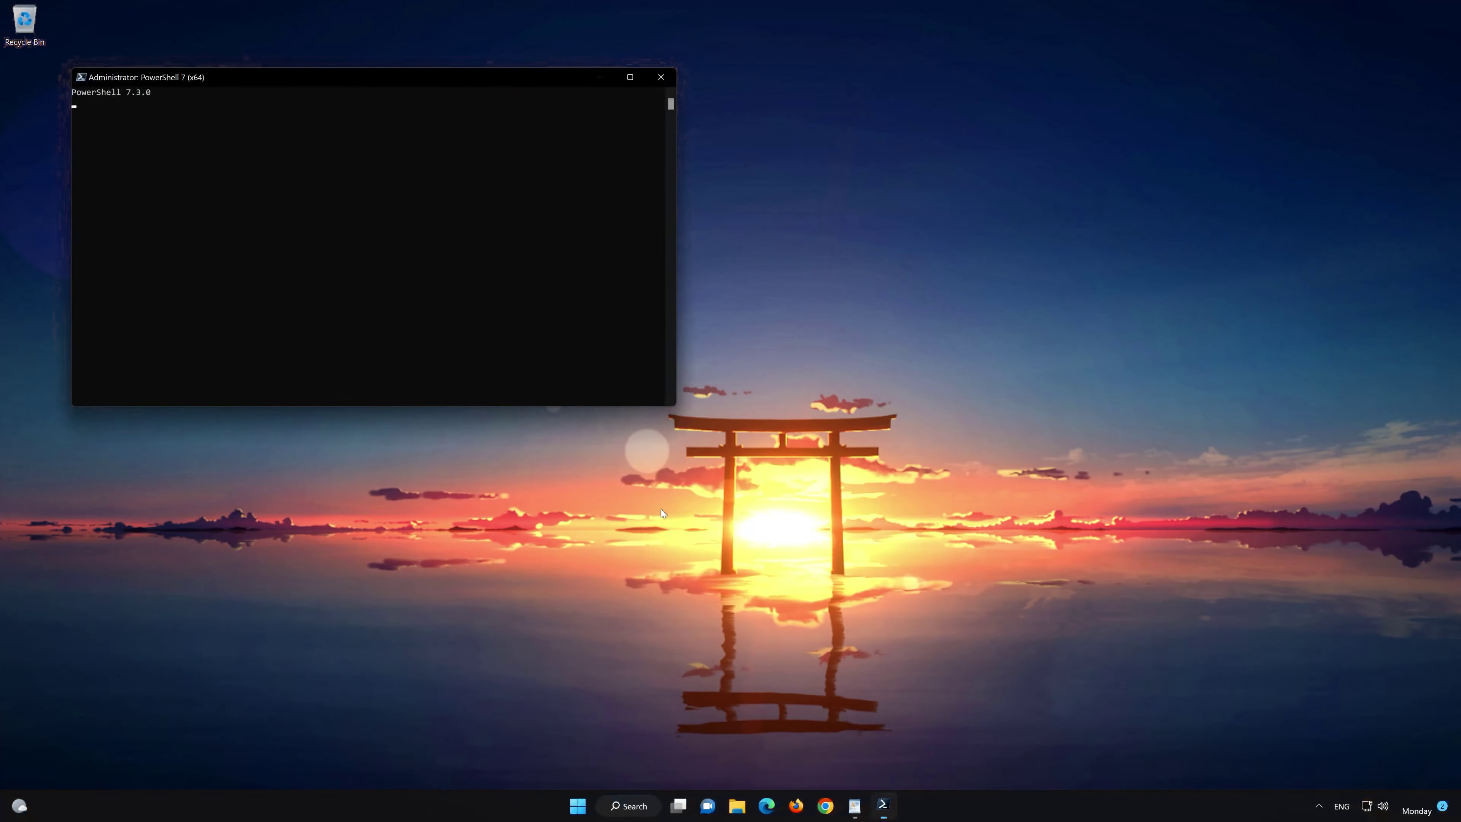
{"action": "left_click_drag", "start_coordinate": [442, 83], "coordinate": [853, 163]}
Step: Copy the first Get-AppXPackage command, the one for *WindowsStore*, from the open WordPad document and minimize WordPad
{"action": "left_click", "coordinate": [854, 806]}
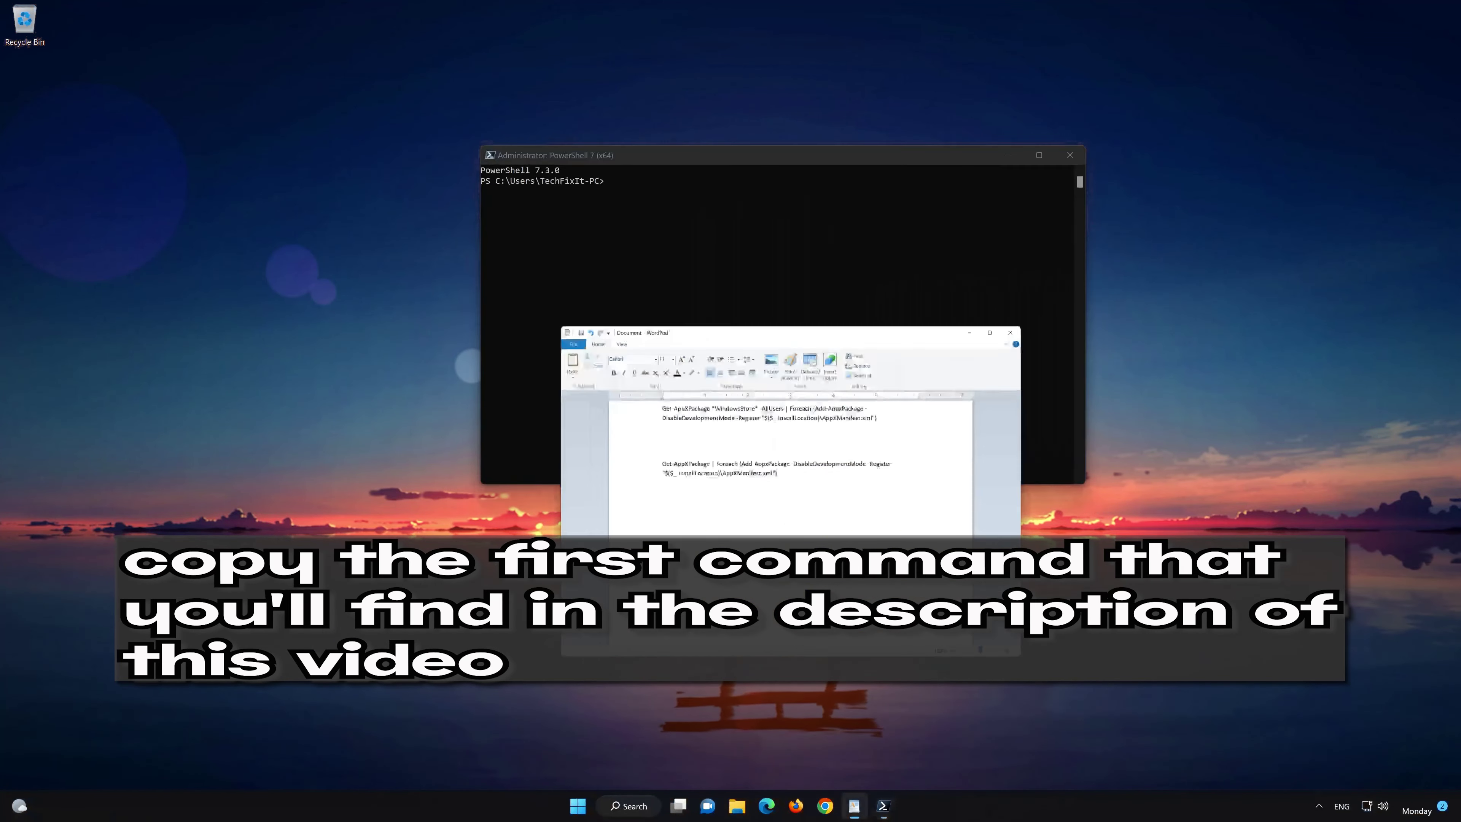
{"action": "left_click_drag", "start_coordinate": [893, 247], "coordinate": [572, 221]}
{"action": "right_click", "coordinate": [599, 226]}
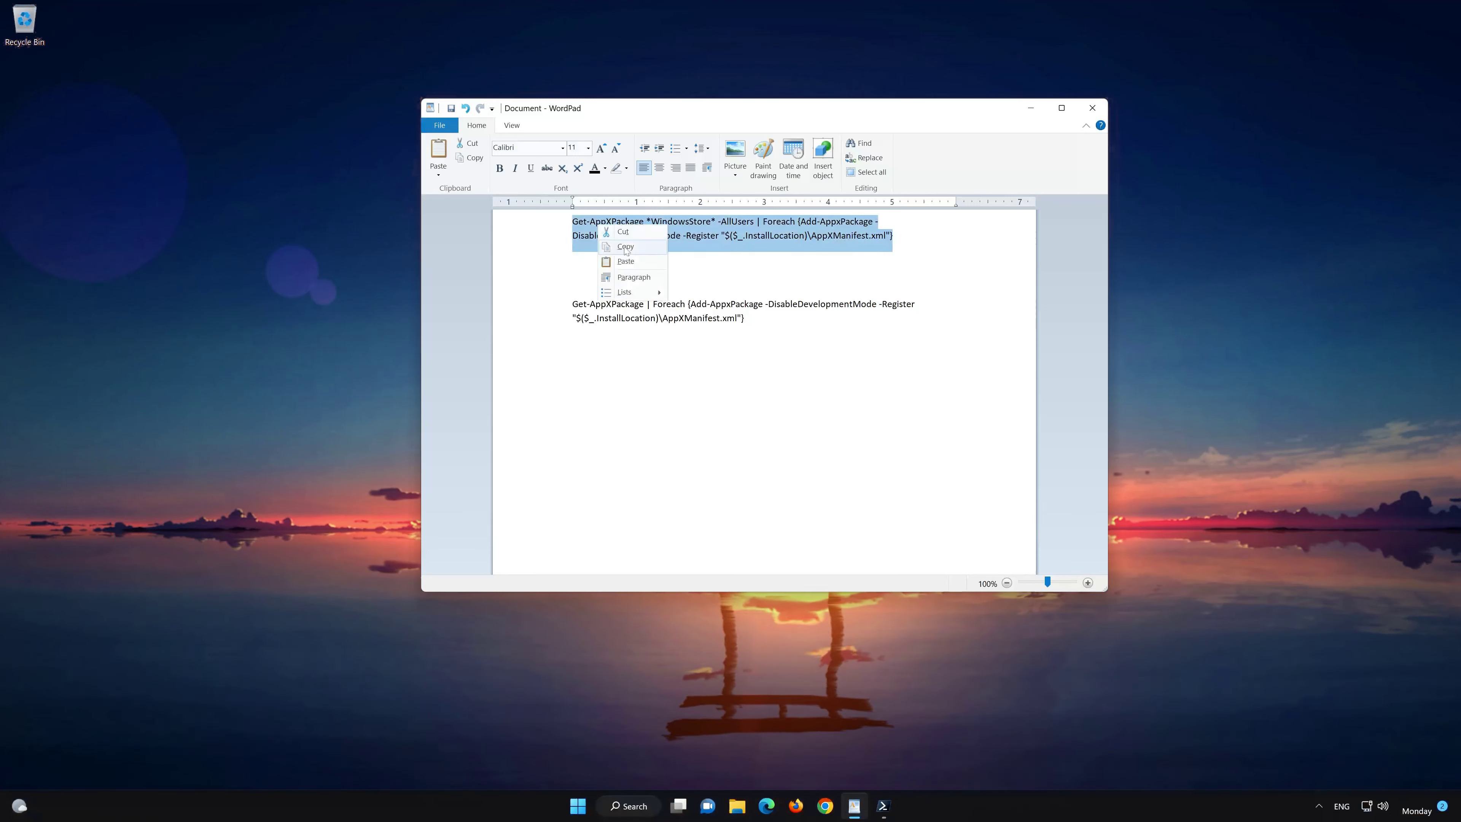
{"action": "left_click", "coordinate": [626, 247]}
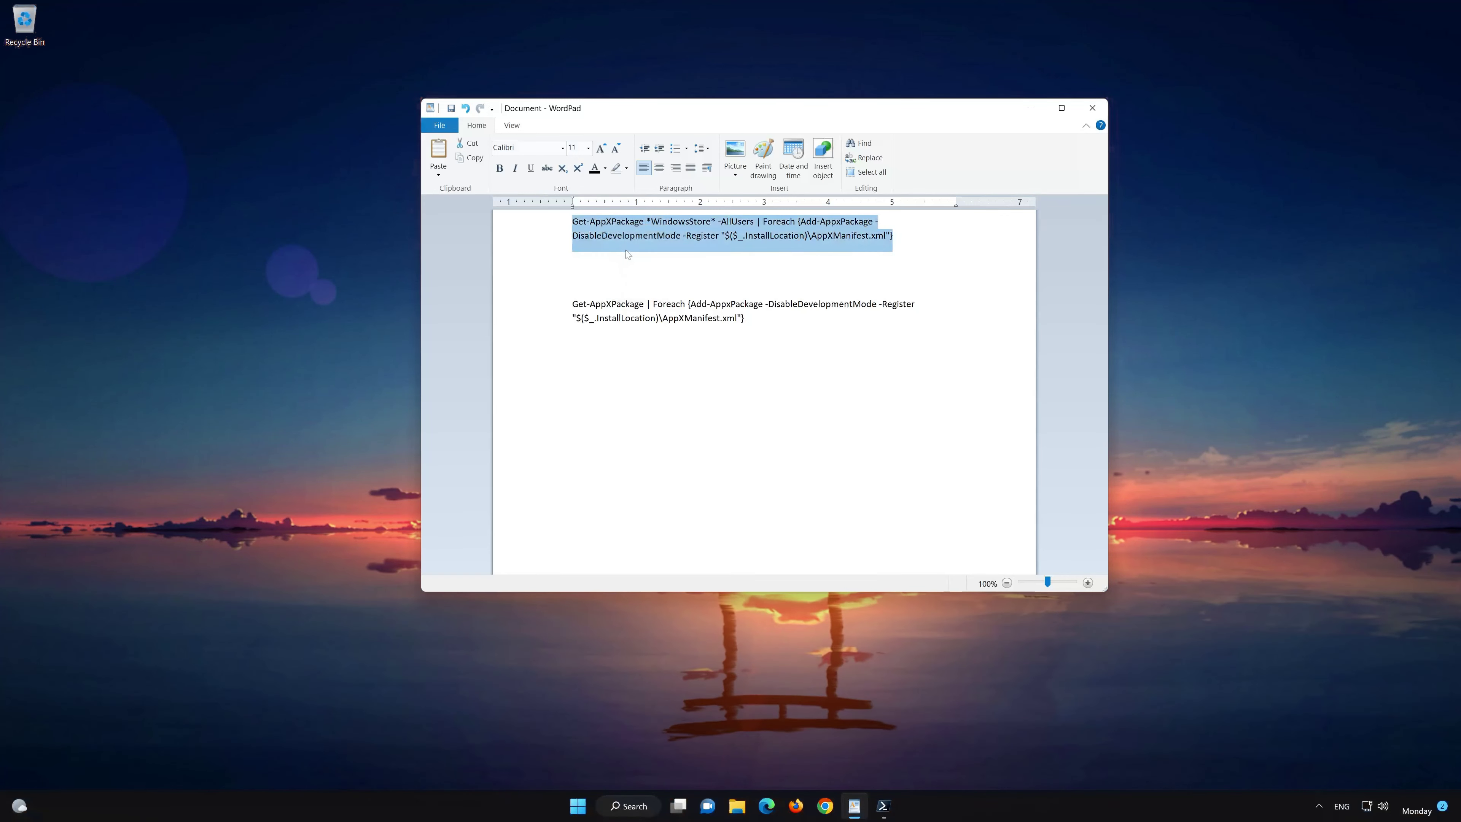
{"action": "left_click", "coordinate": [1033, 110]}
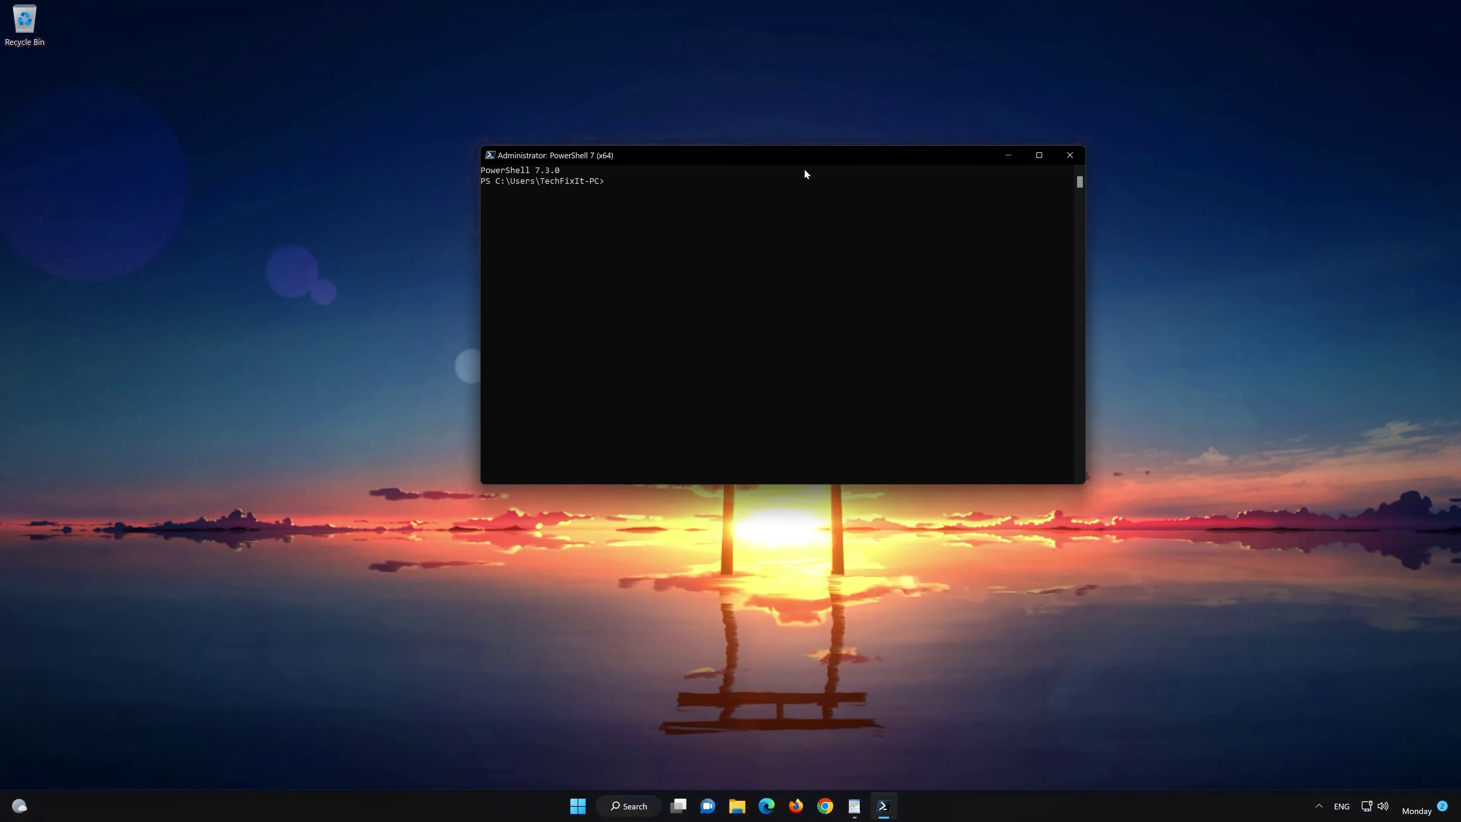
Step: Paste and run Get-AppXPackage *WindowsStore* -AllUsers | Foreach {Add-AppxPackage -DisableDevelopmentMode -Register "$($_.InstallLocation)\AppXManifest.xml"} in the administrator PowerShell window
{"action": "right_click", "coordinate": [792, 154]}
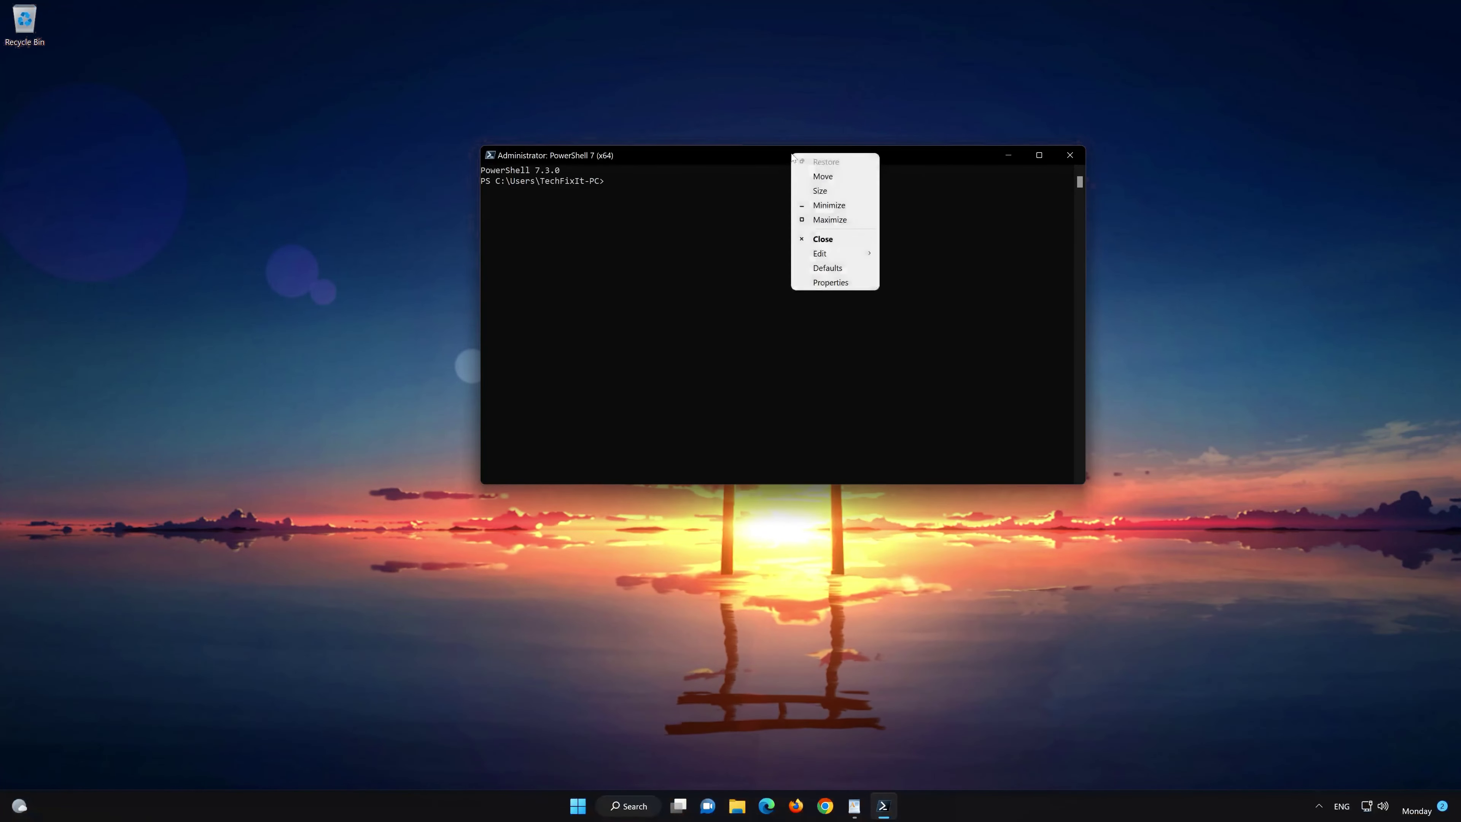
{"action": "mouse_move", "coordinate": [834, 254]}
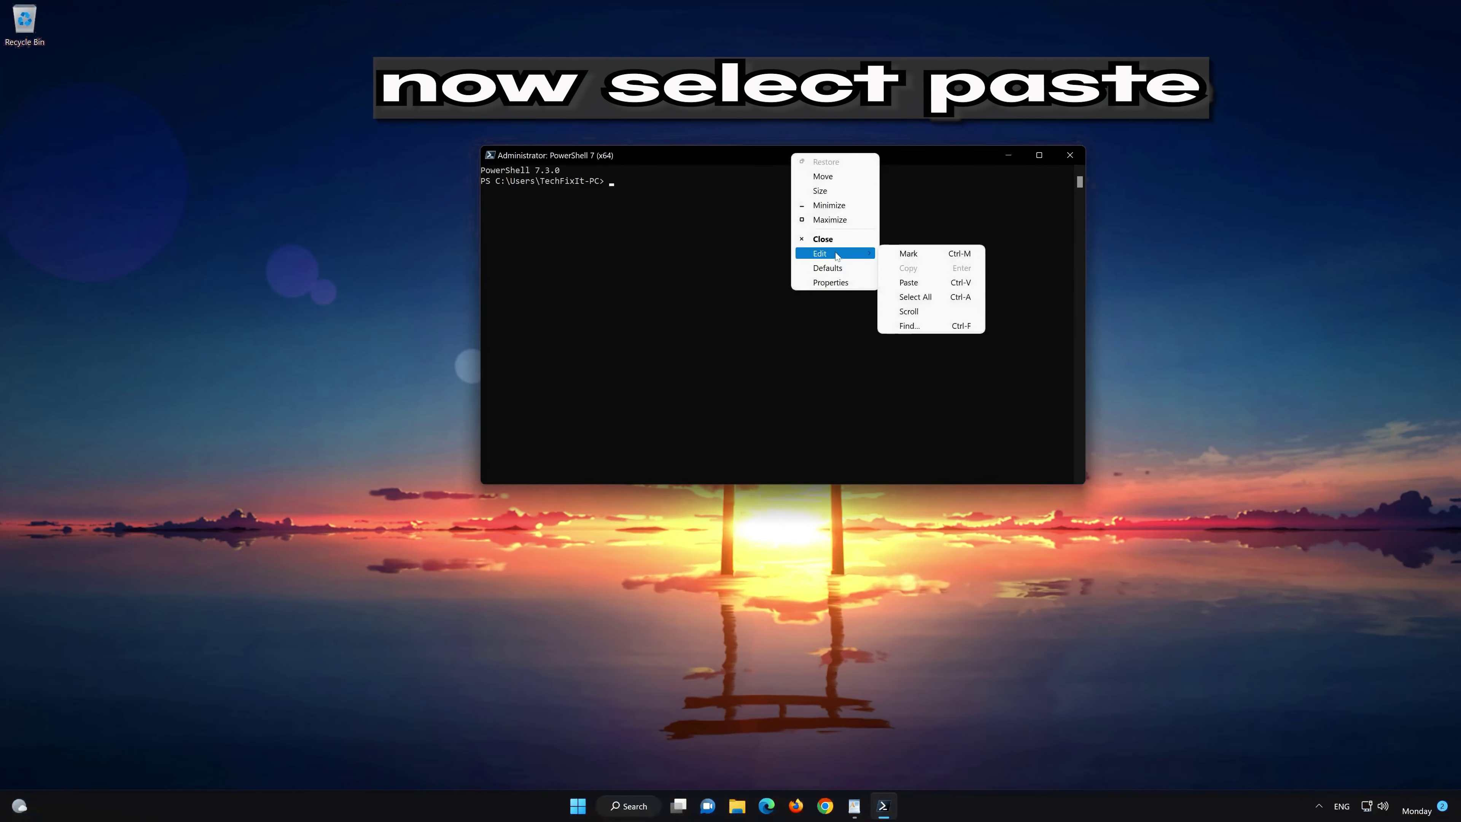
{"action": "left_click", "coordinate": [945, 281]}
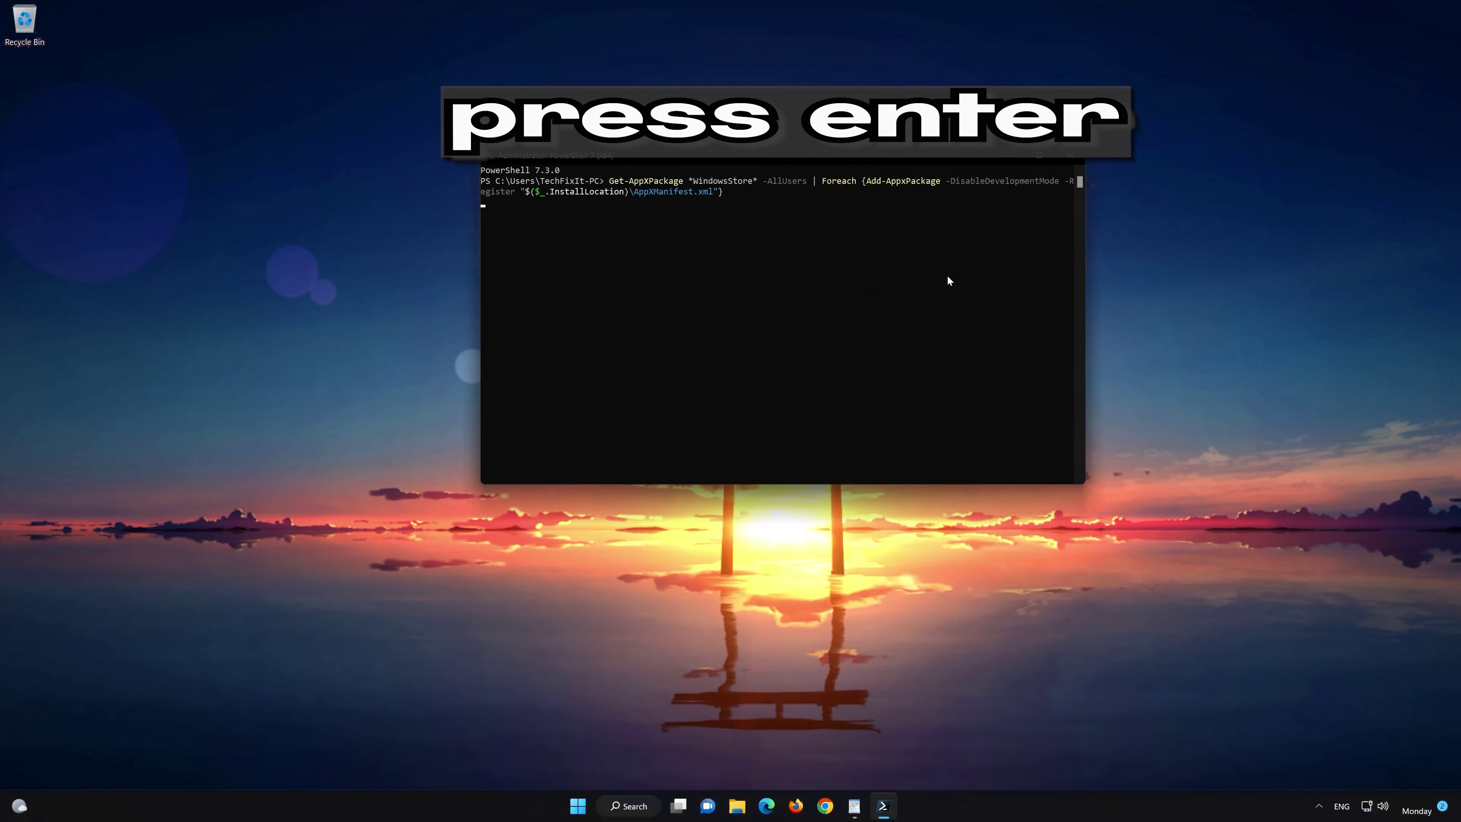
{"action": "key", "text": "Return"}
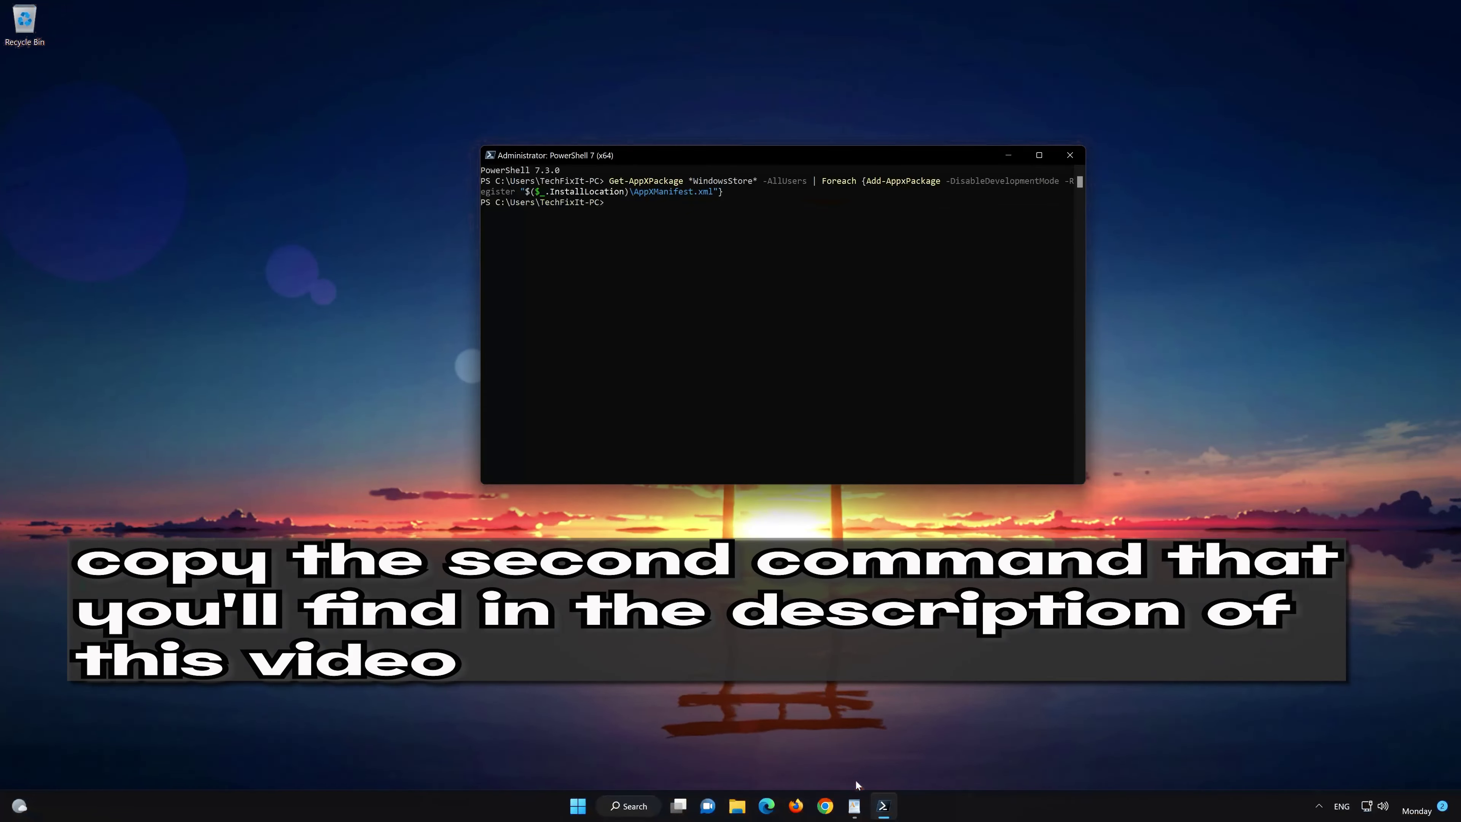
Step: Copy the second Get-AppXPackage command, the one without a package filter, from the open WordPad document and minimize WordPad
{"action": "left_click", "coordinate": [854, 805]}
{"action": "left_click_drag", "start_coordinate": [745, 318], "coordinate": [572, 304]}
{"action": "right_click", "coordinate": [603, 306]}
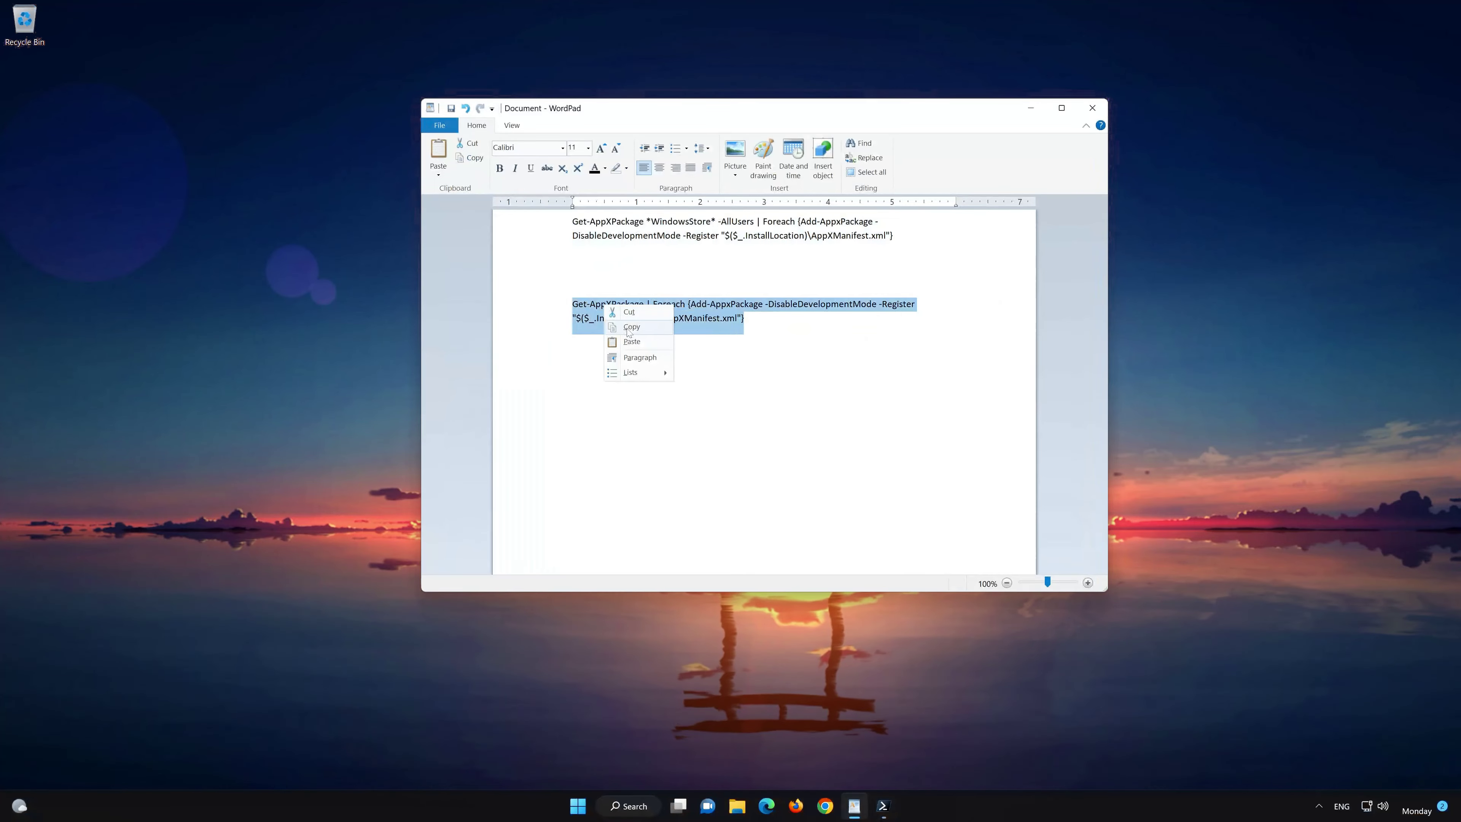
{"action": "left_click", "coordinate": [631, 327]}
{"action": "left_click", "coordinate": [1031, 108]}
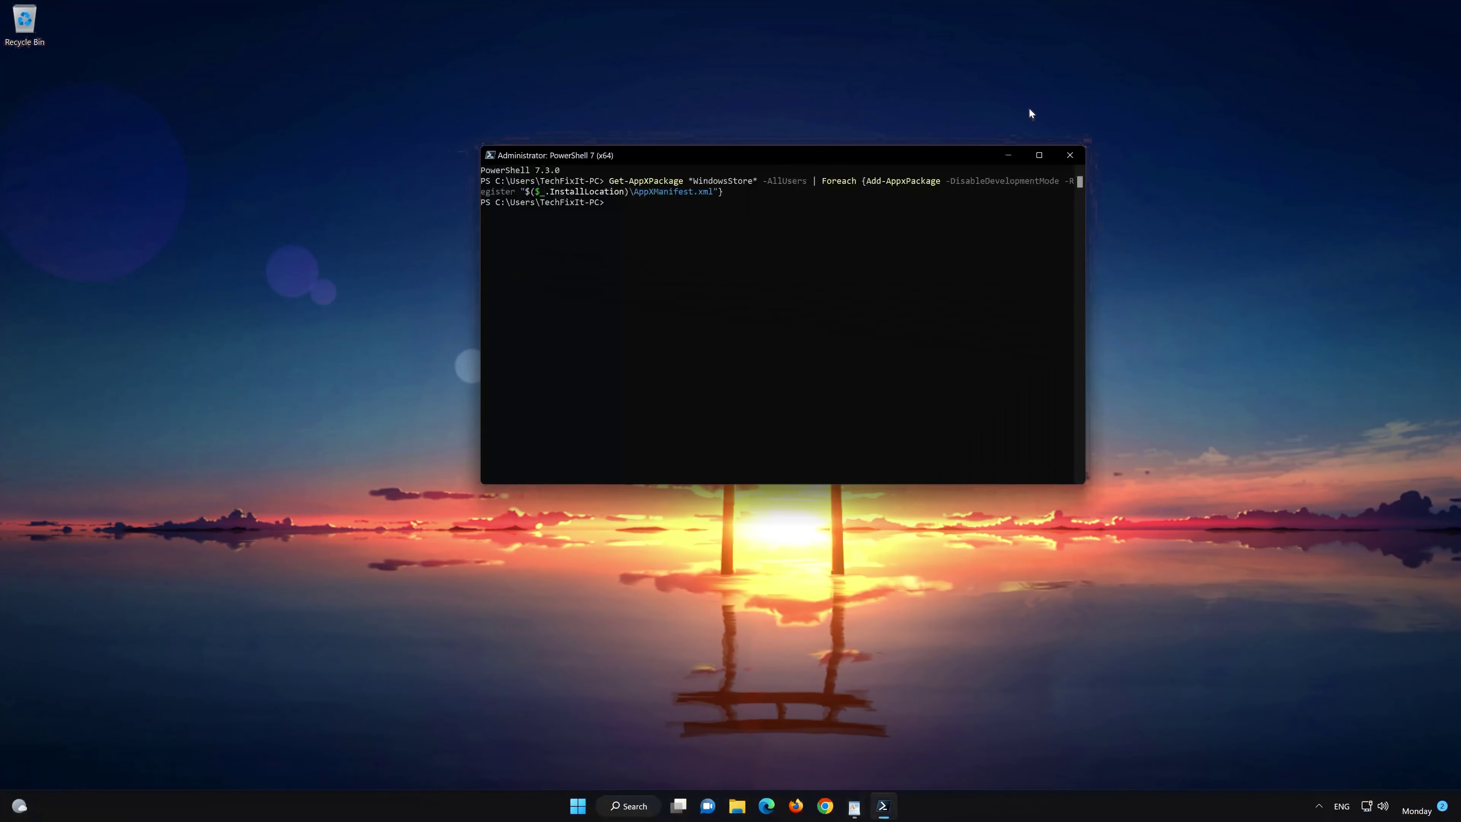
Step: Paste and run Get-AppXPackage | Foreach {Add-AppxPackage -DisableDevelopmentMode -Register "$($_.InstallLocation)\AppXManifest.xml"} in the administrator PowerShell window, and close the session with exit once processing completes
{"action": "right_click", "coordinate": [666, 156]}
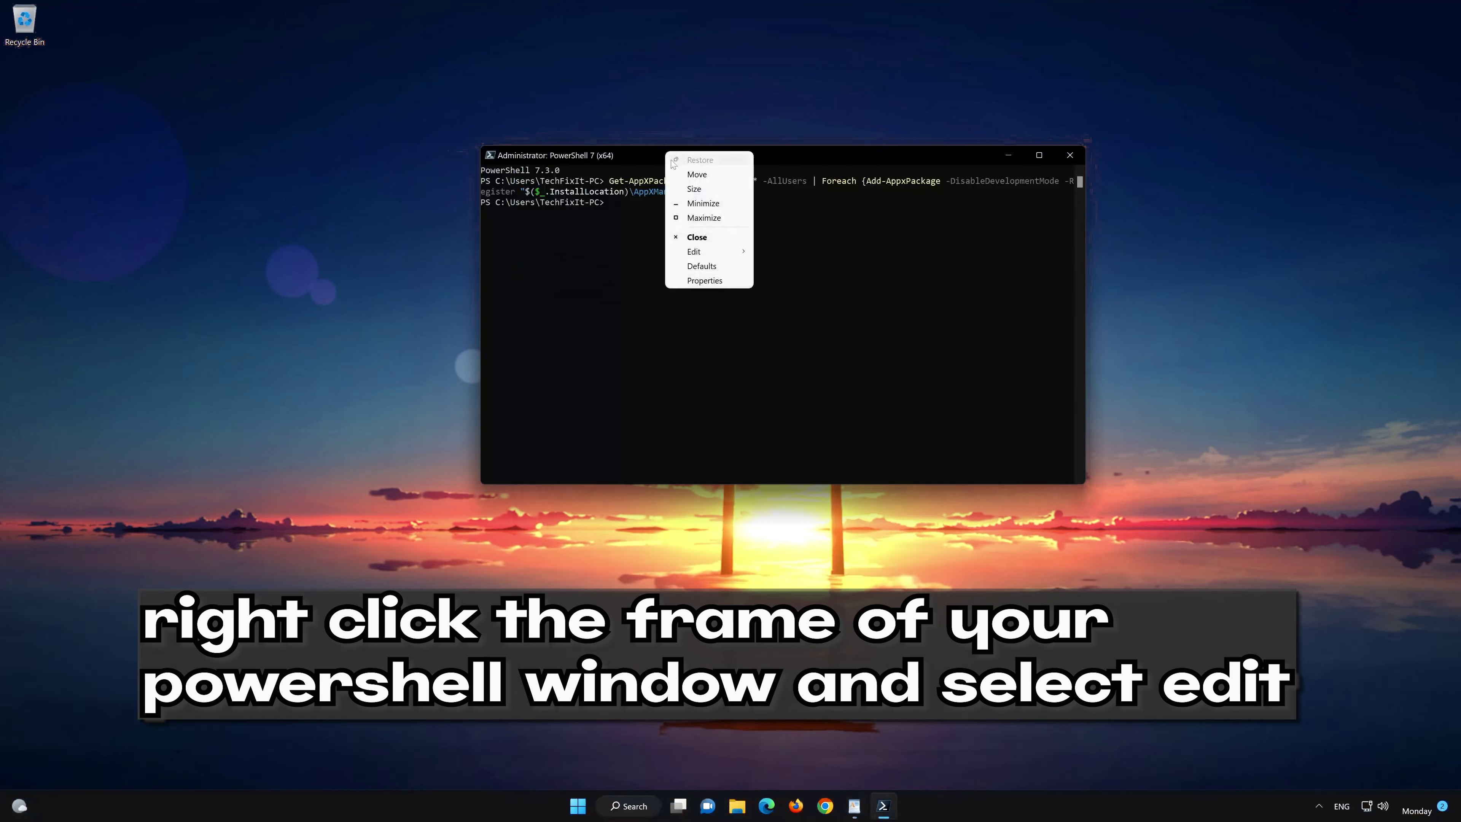
{"action": "mouse_move", "coordinate": [709, 253]}
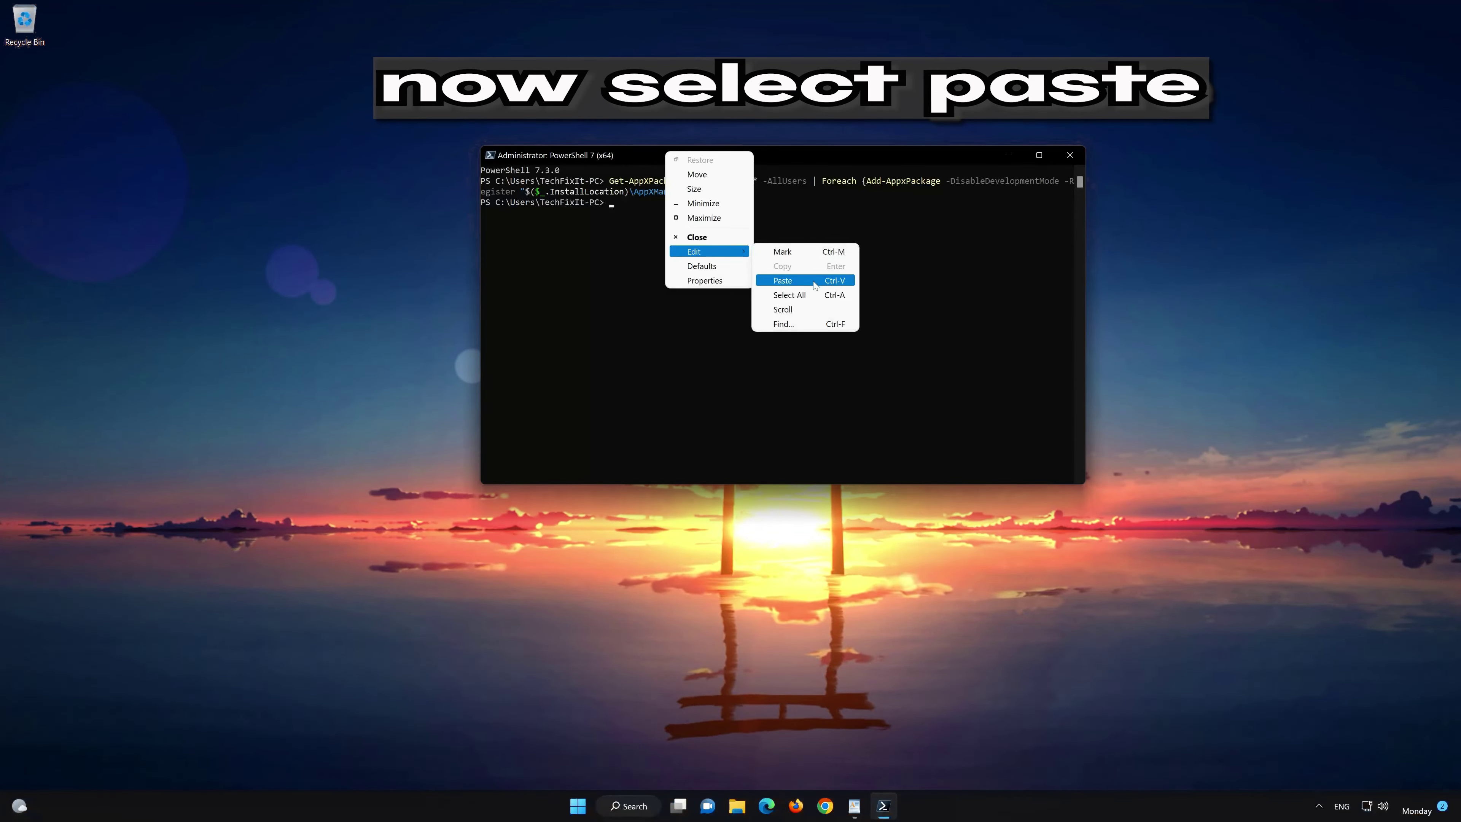
{"action": "left_click", "coordinate": [814, 282]}
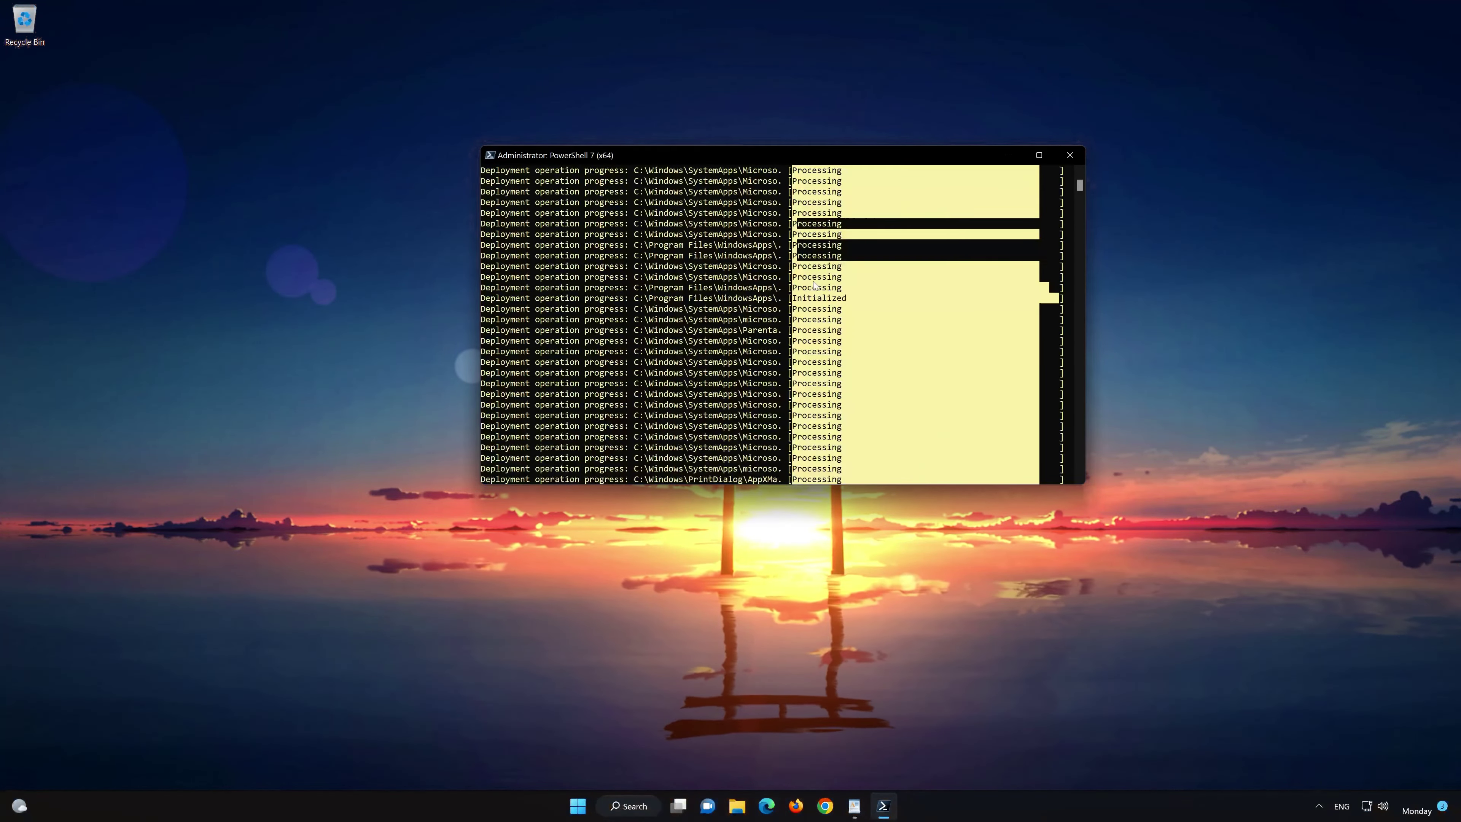
{"action": "type", "text": "e"}
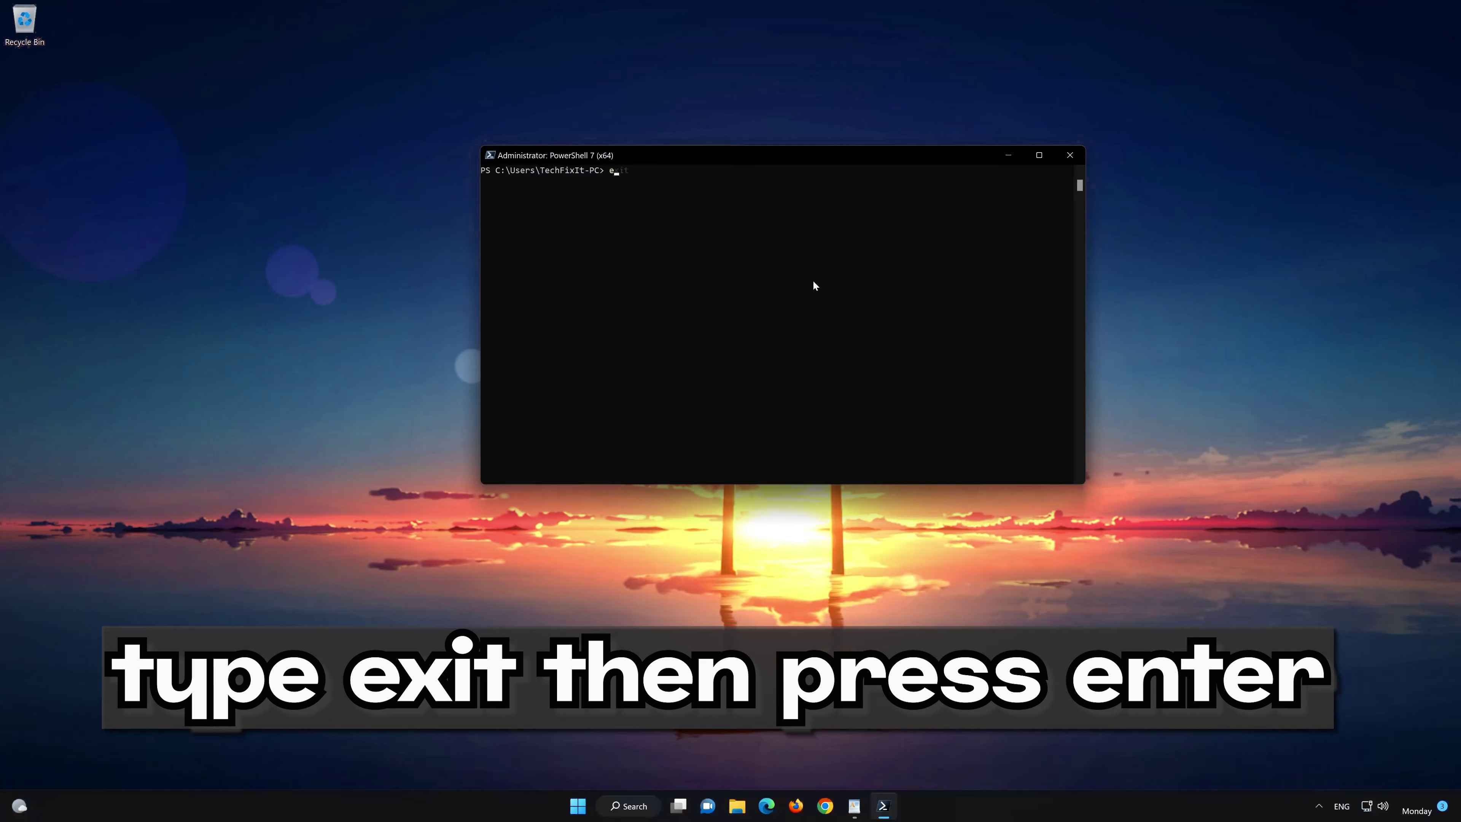
{"action": "type", "text": "xit"}
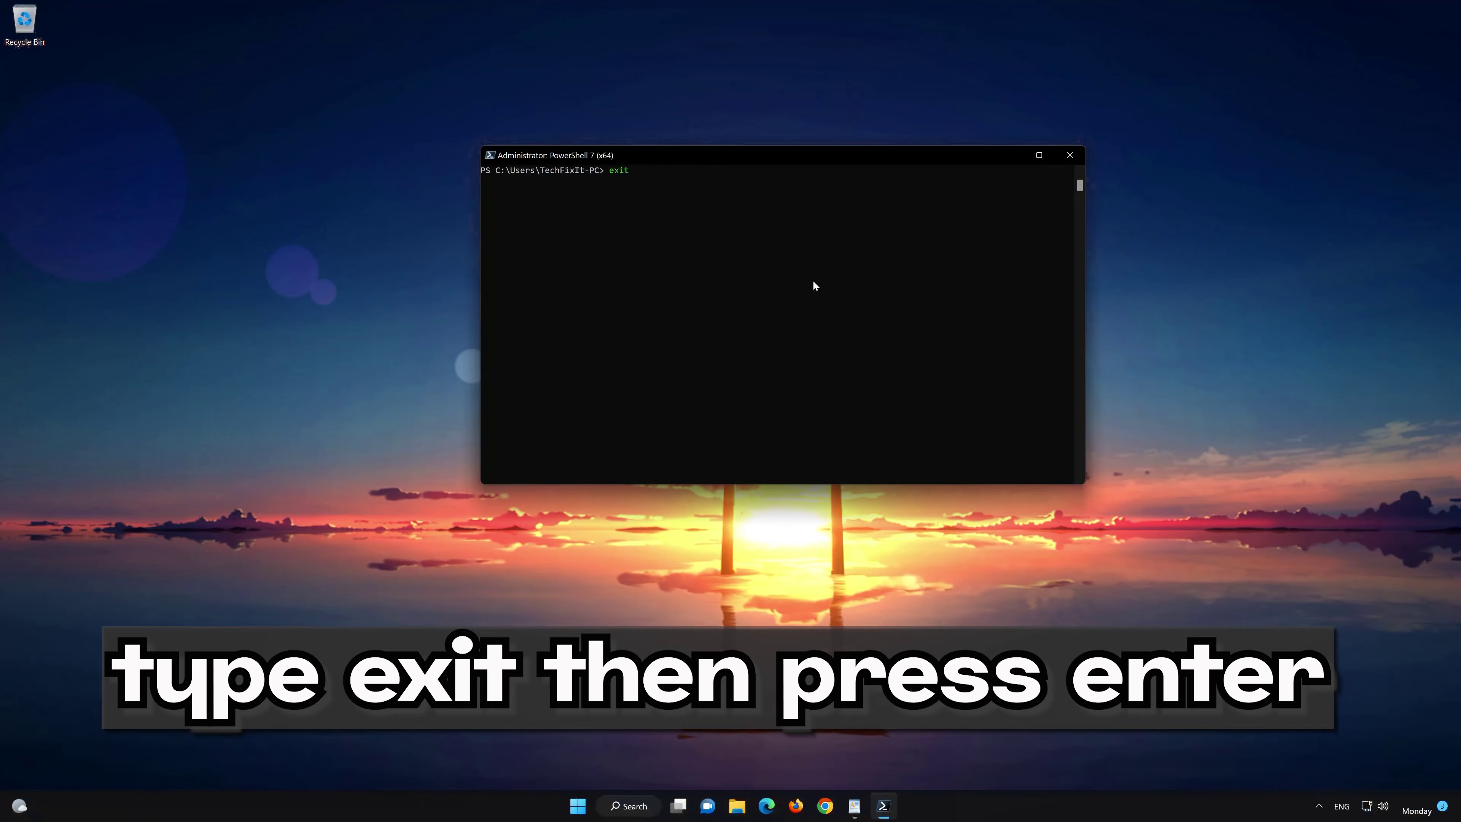
{"action": "key", "text": "Return"}
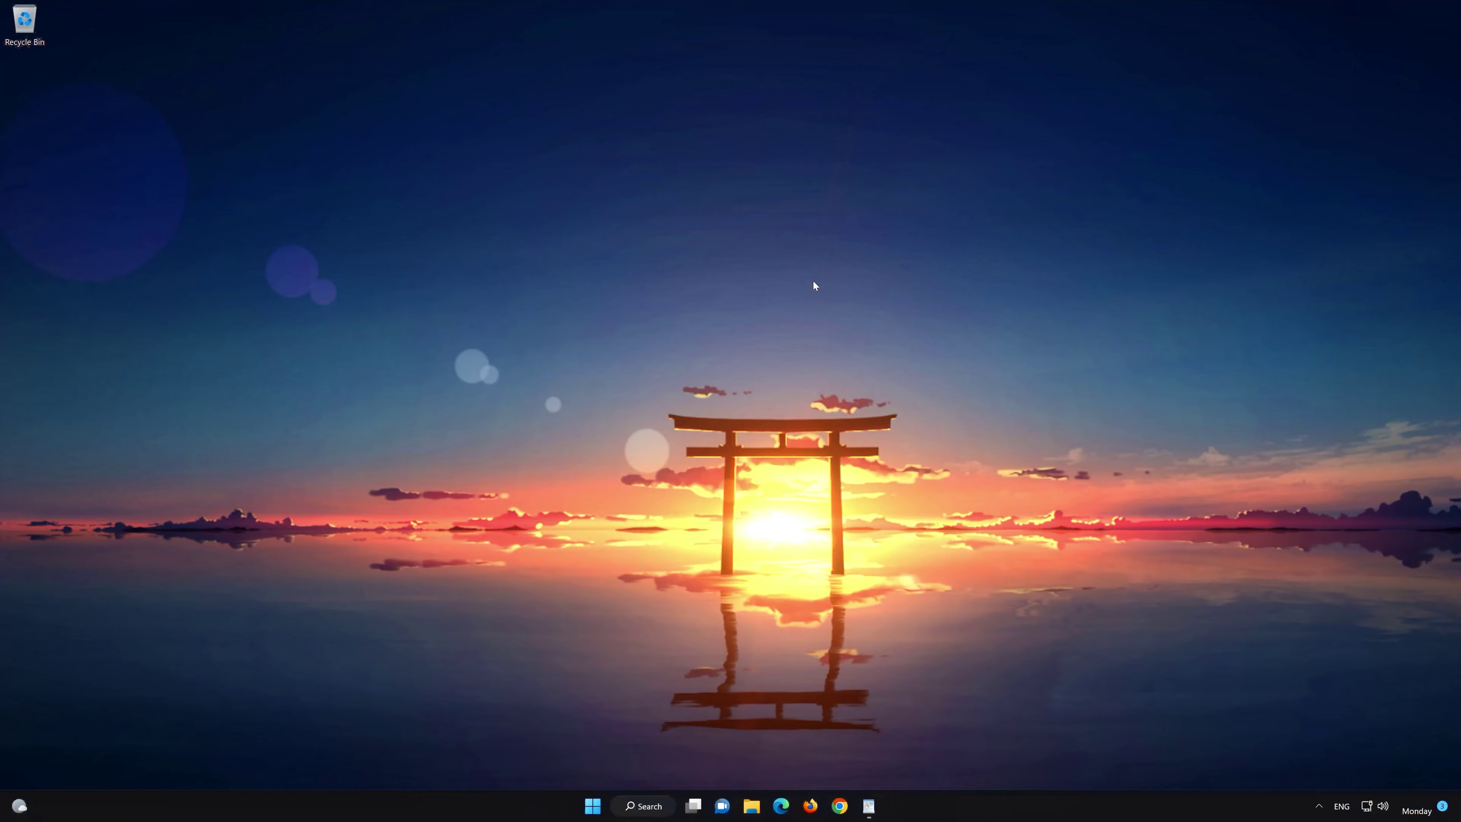
Step: Search Windows for Microsoft Store, pin the app to the taskbar, and launch it from its pinned shortcut
{"action": "left_click", "coordinate": [592, 806]}
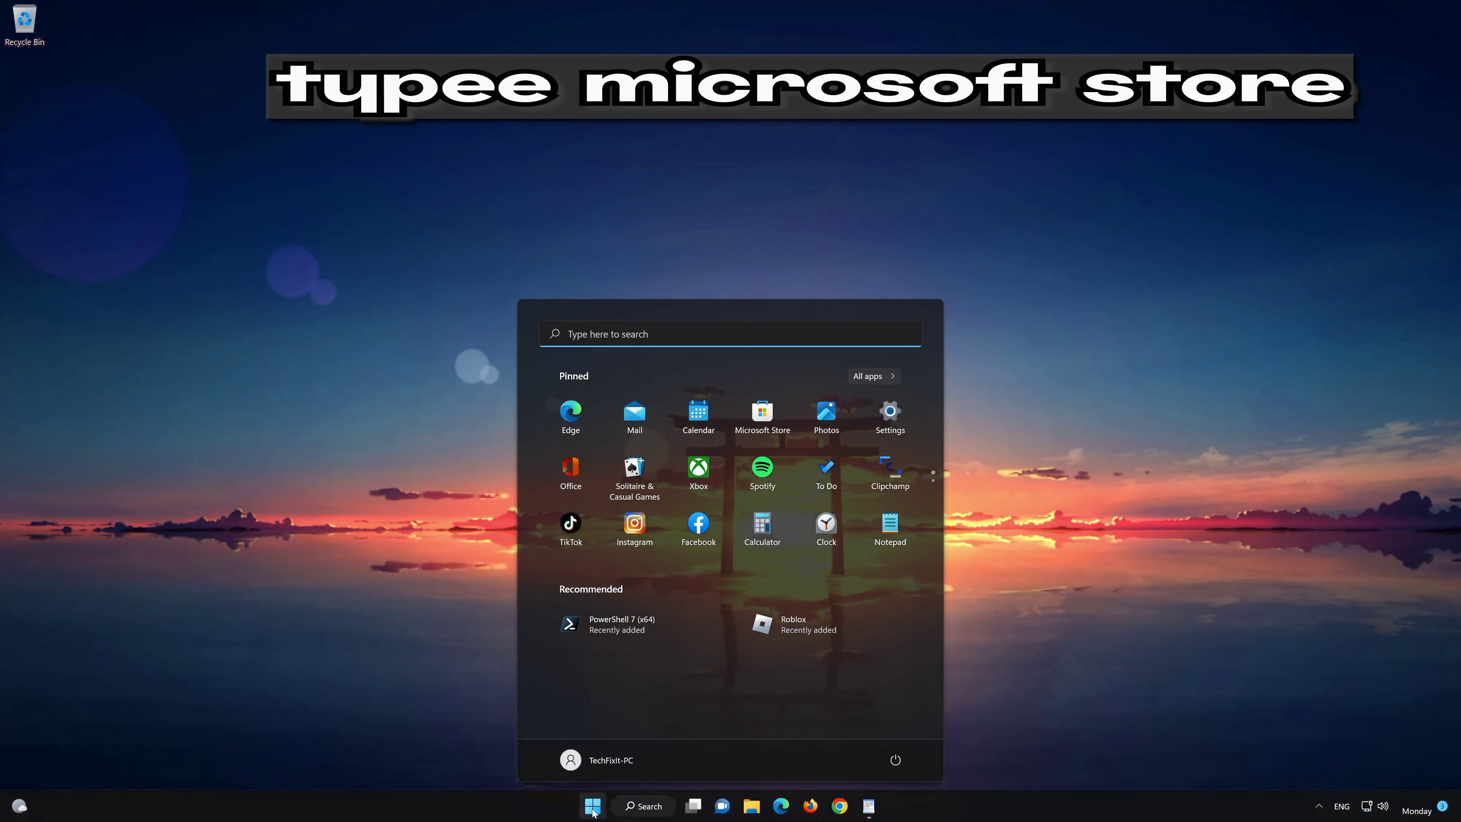
{"action": "type", "text": "mi"}
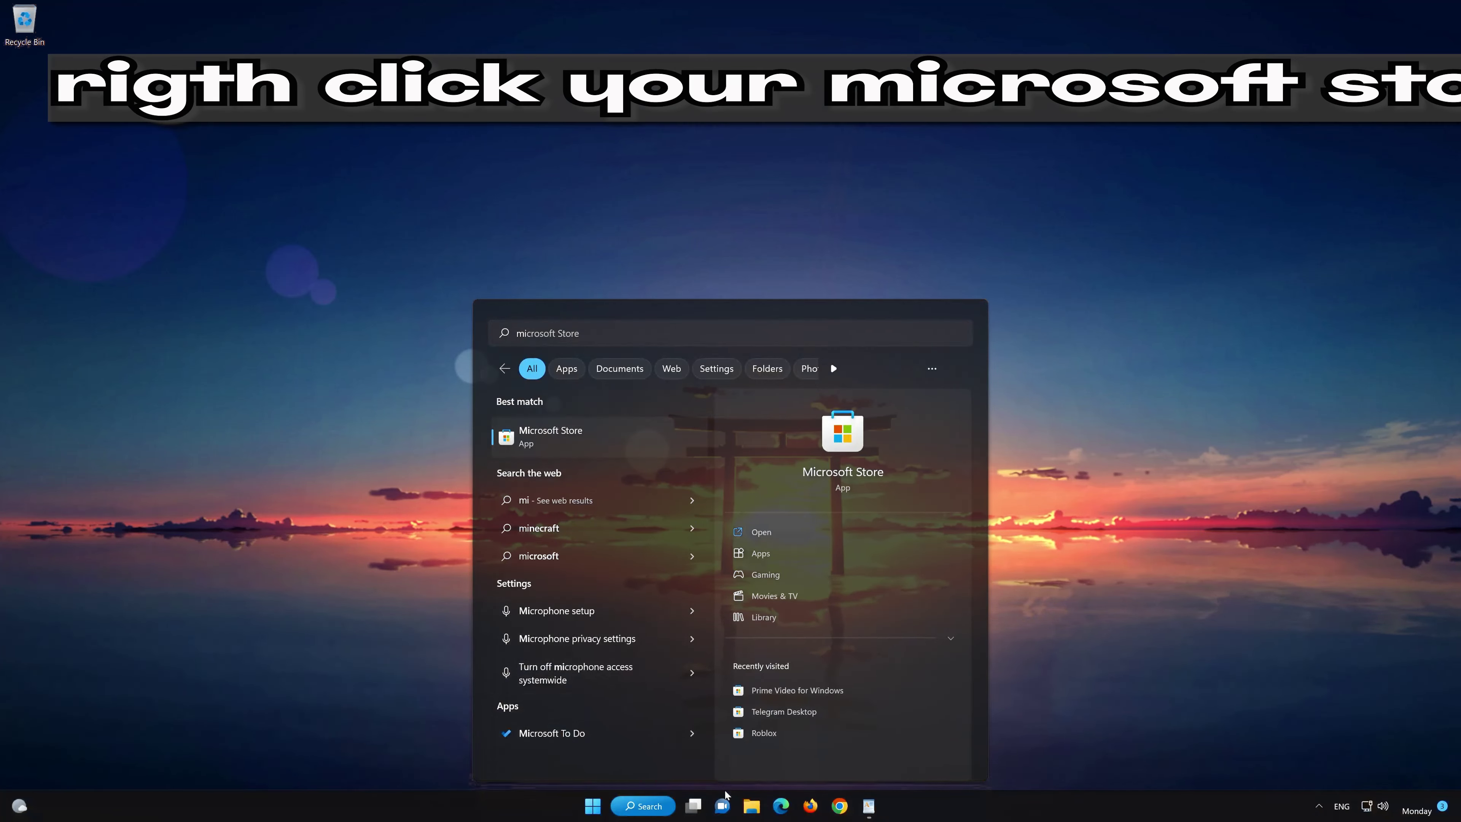
{"action": "right_click", "coordinate": [669, 441]}
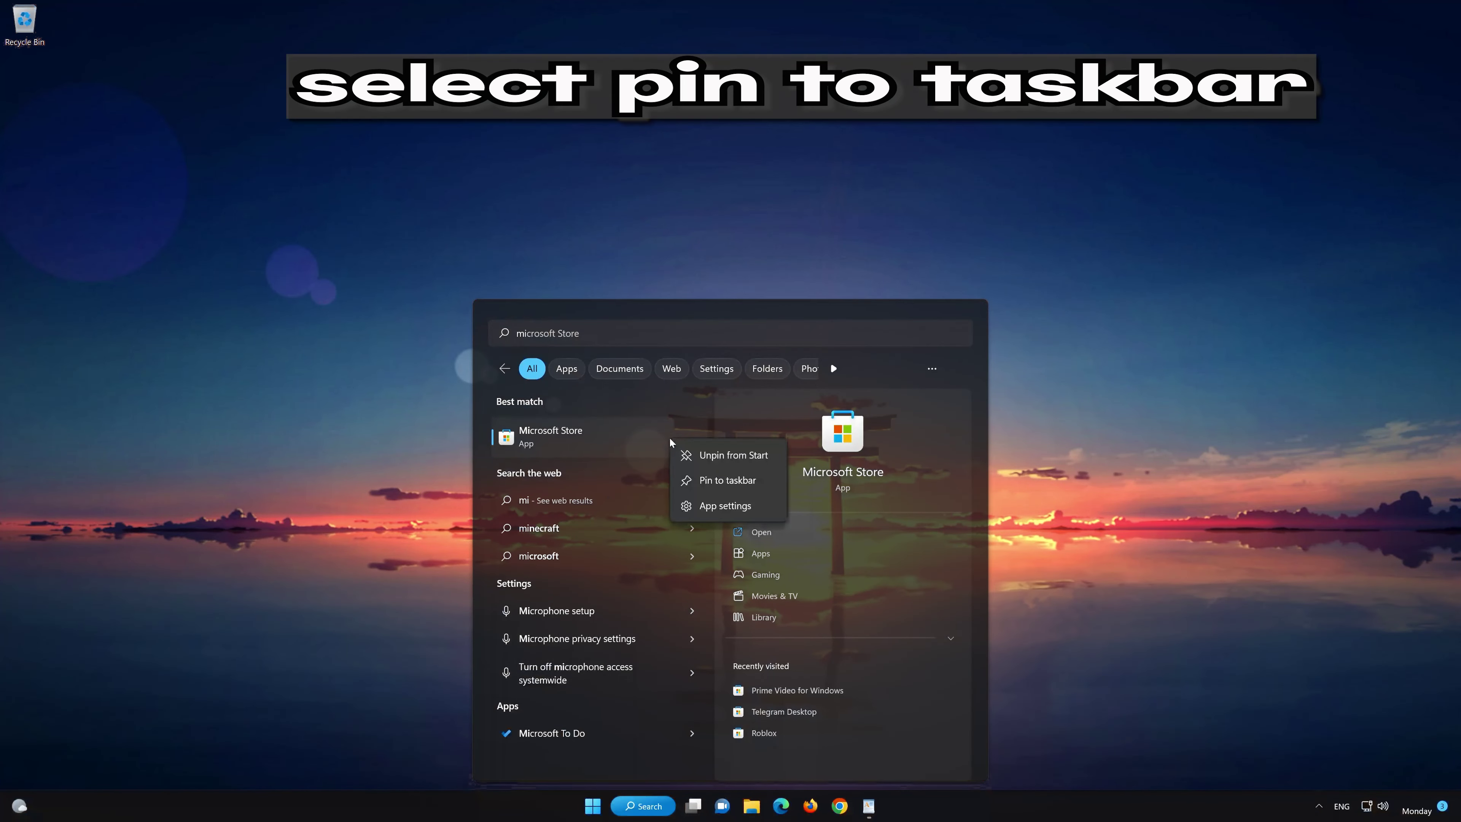
{"action": "left_click", "coordinate": [739, 482]}
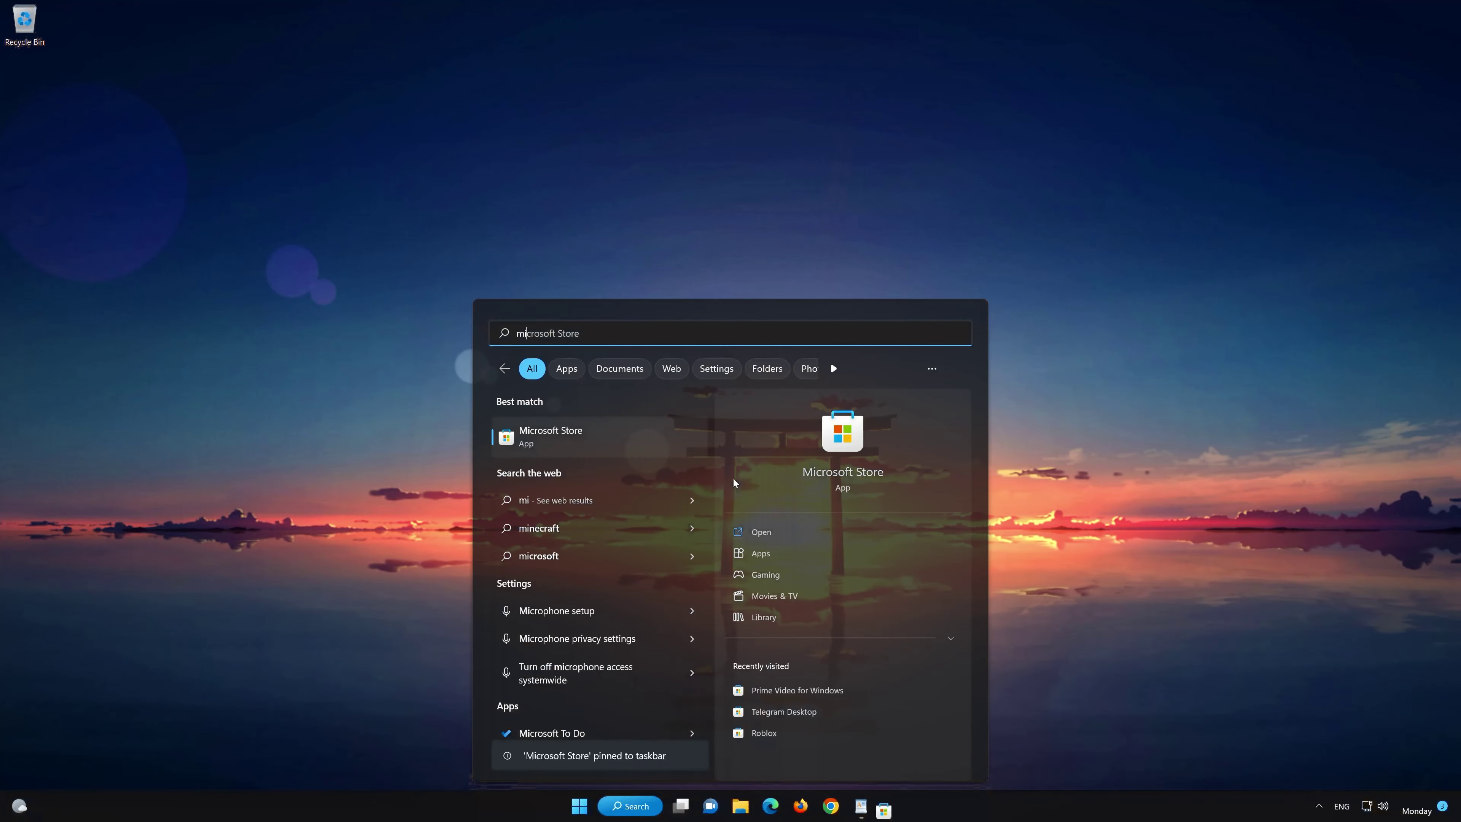
{"action": "left_click", "coordinate": [1074, 484]}
{"action": "left_click", "coordinate": [885, 807]}
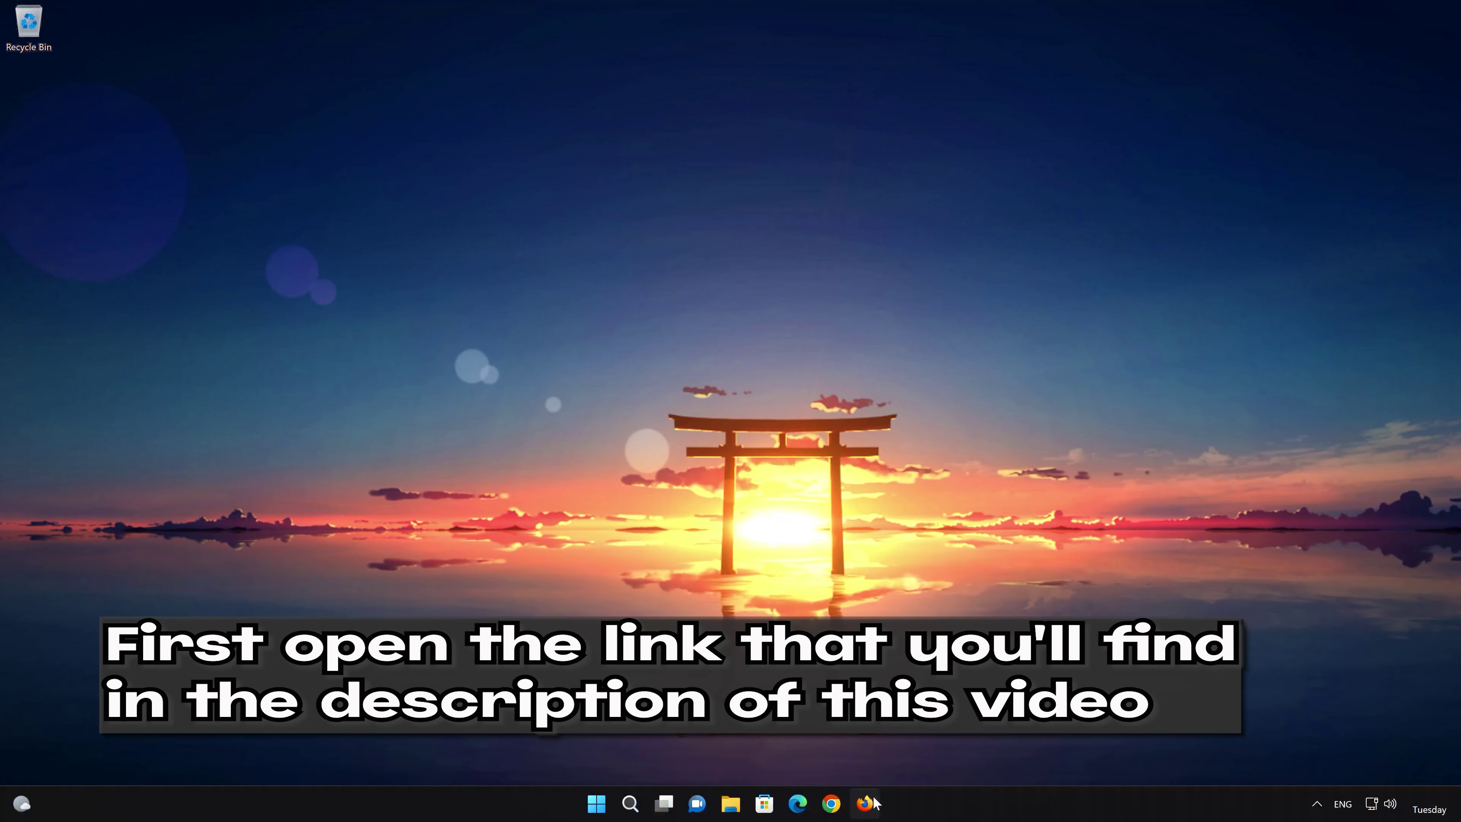
{"action": "left_click", "coordinate": [866, 803]}
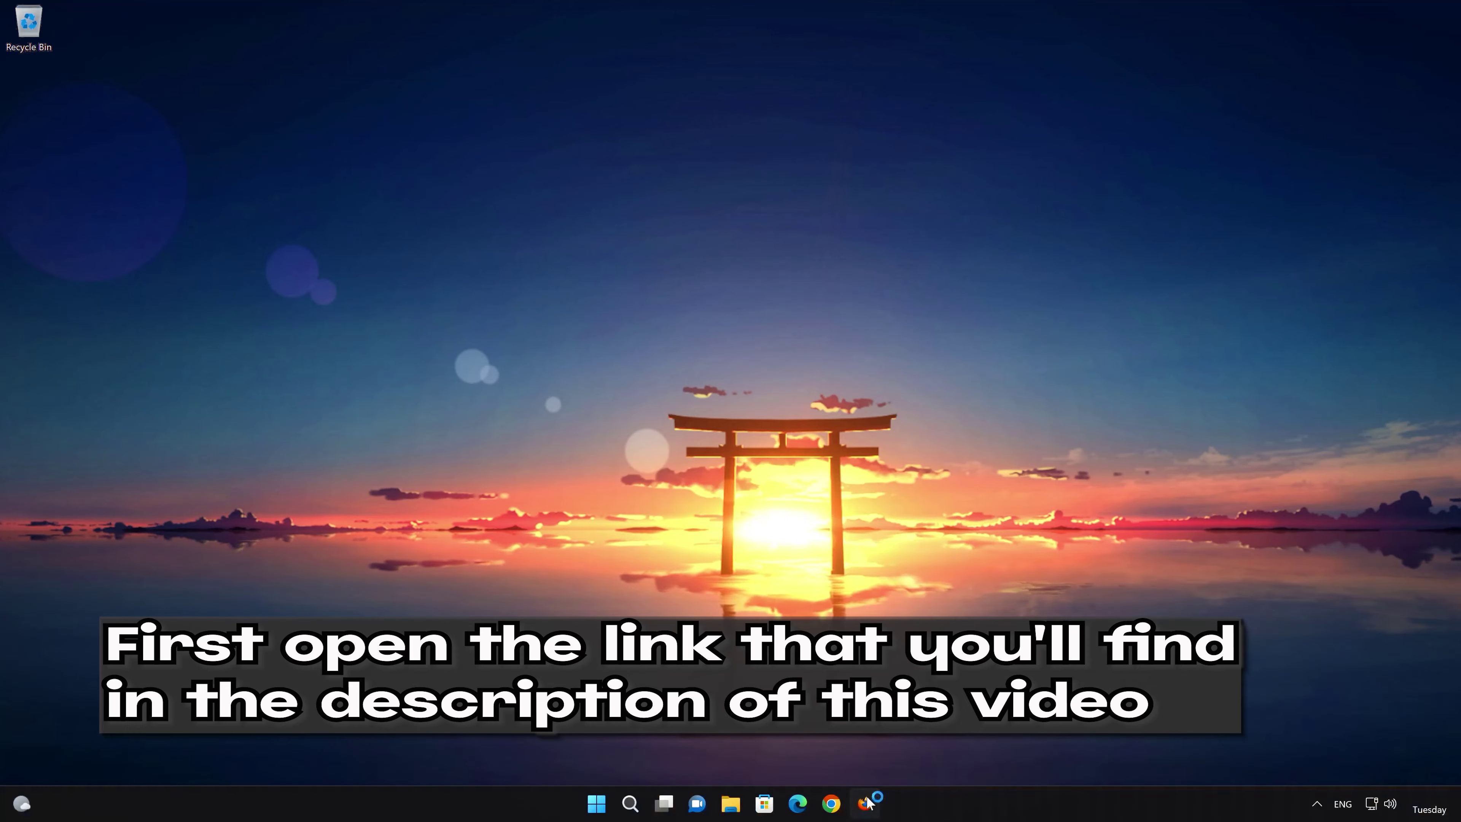
{"action": "right_click", "coordinate": [683, 196]}
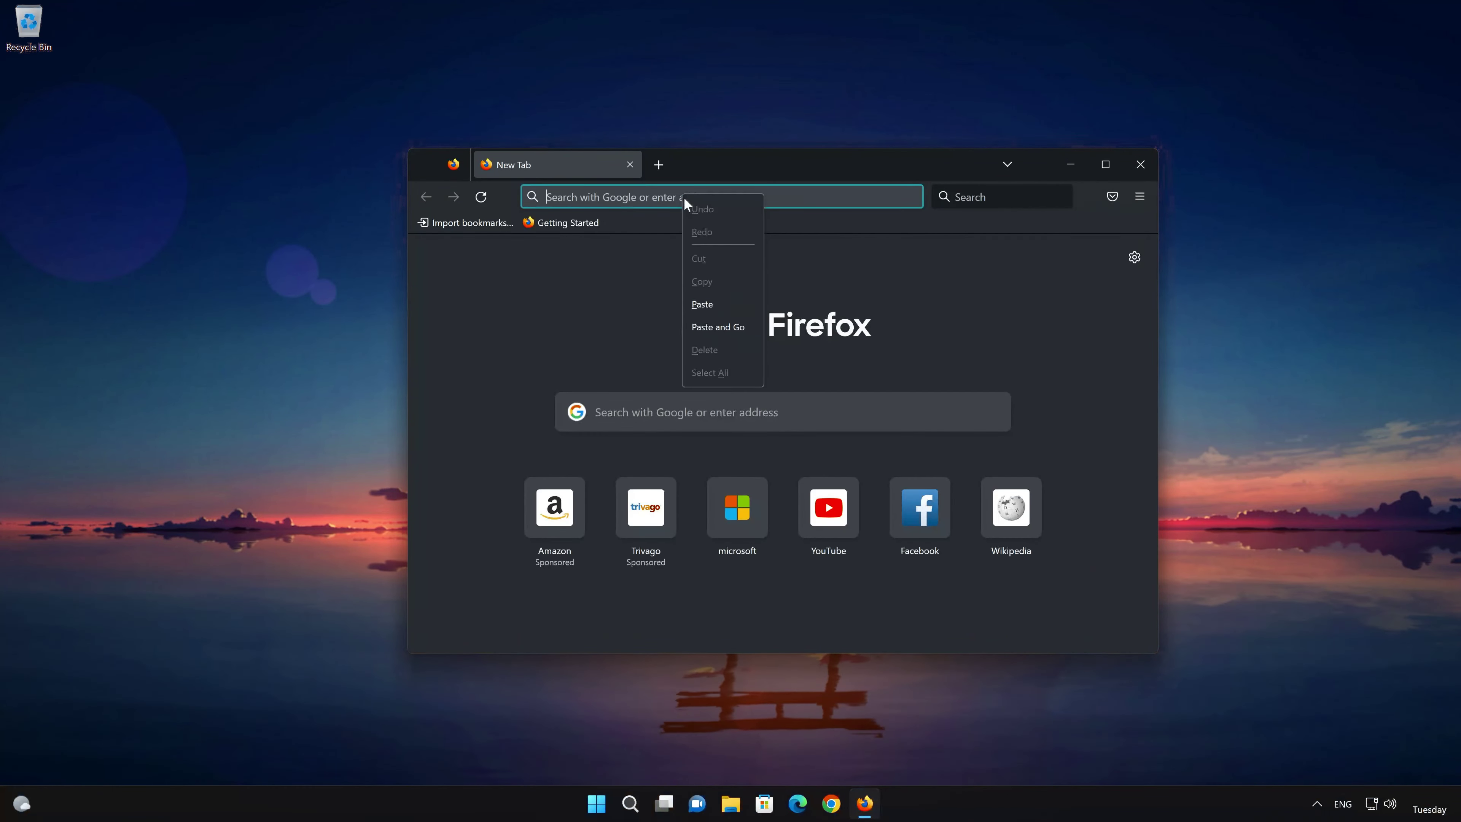
{"action": "left_click", "coordinate": [720, 327]}
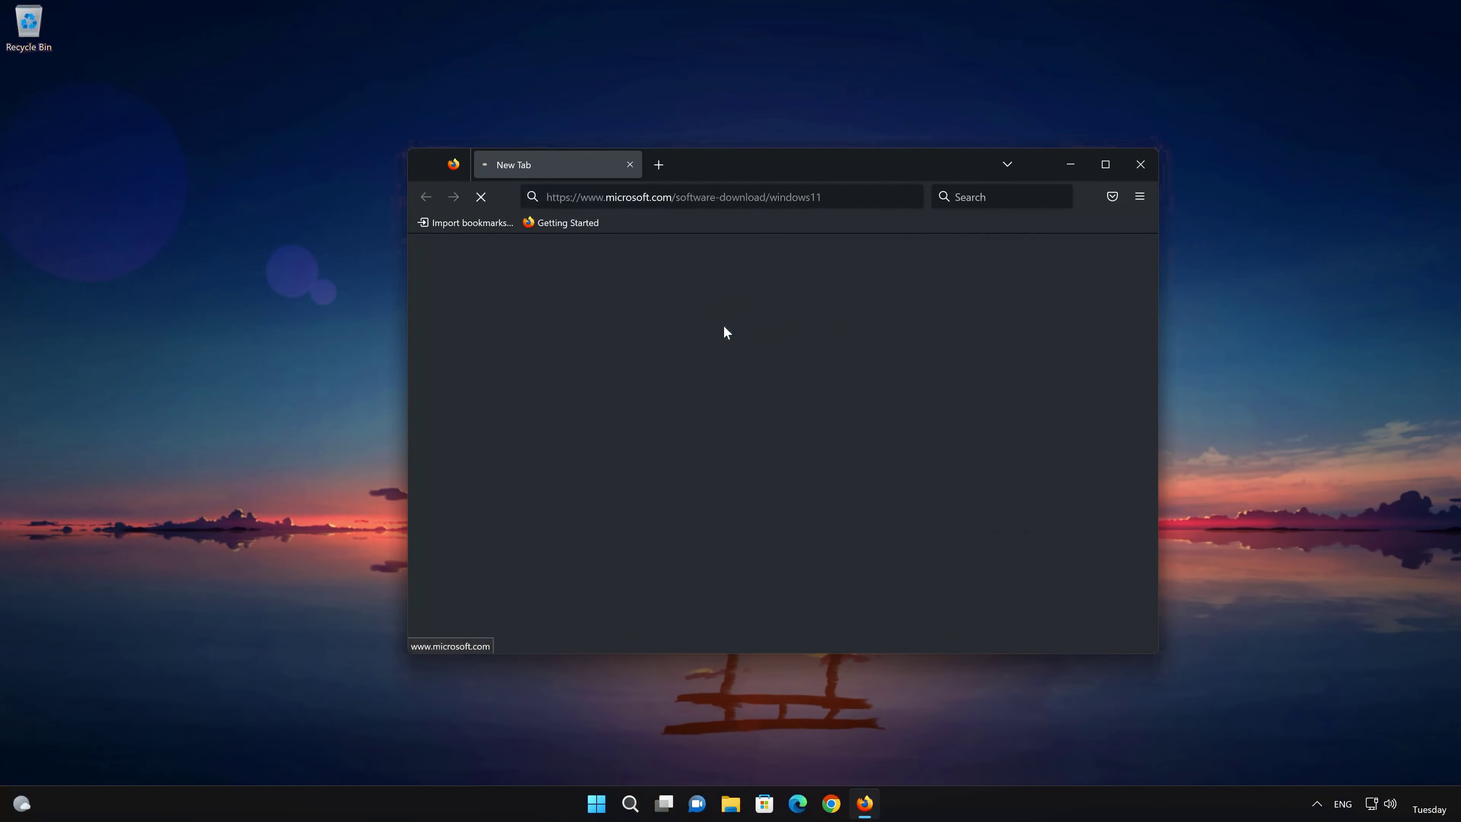
{"action": "scroll", "coordinate": [728, 332], "scroll_direction": "down", "scroll_amount": 10}
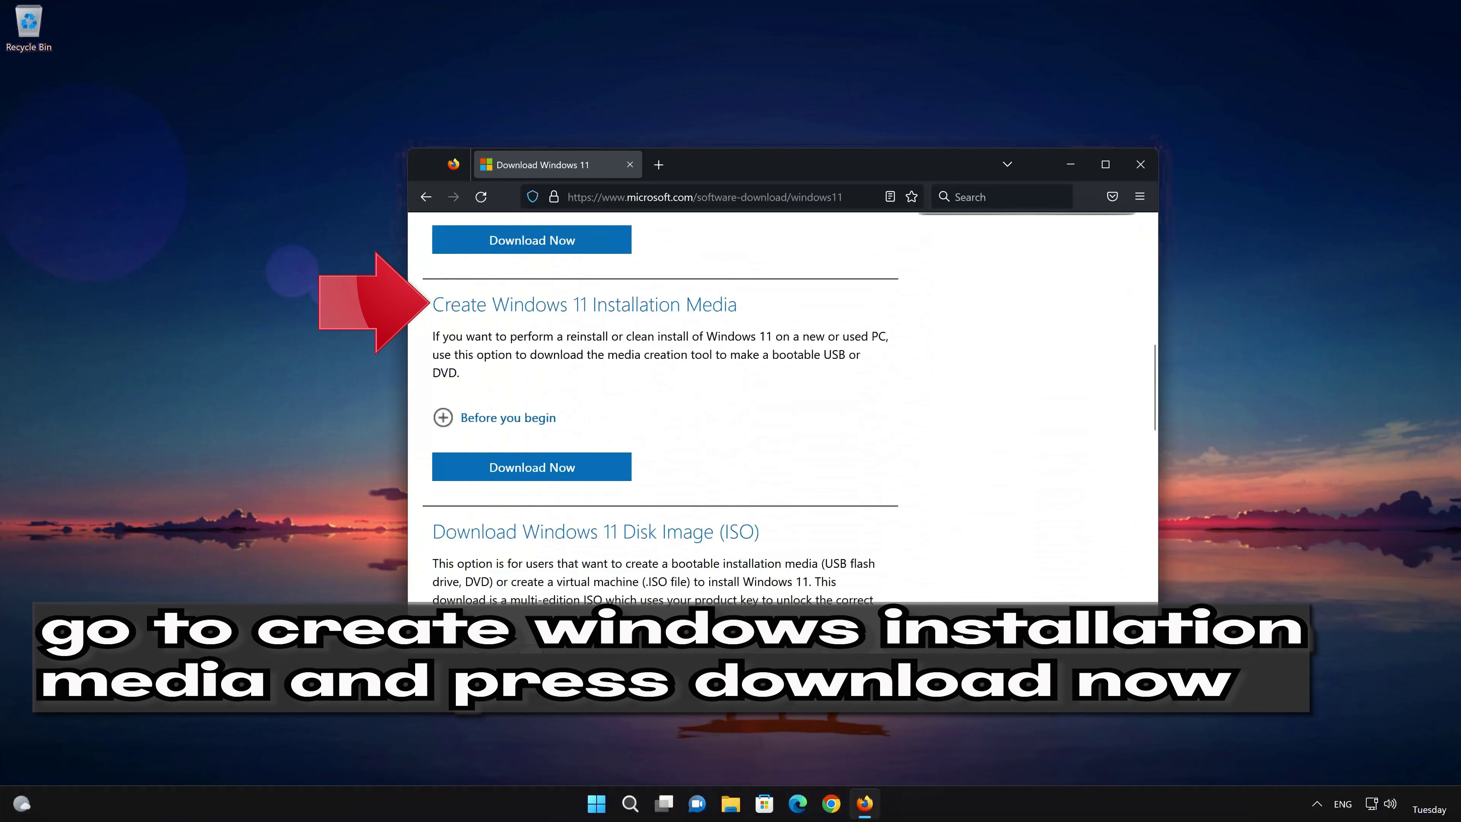
{"action": "left_click", "coordinate": [558, 469]}
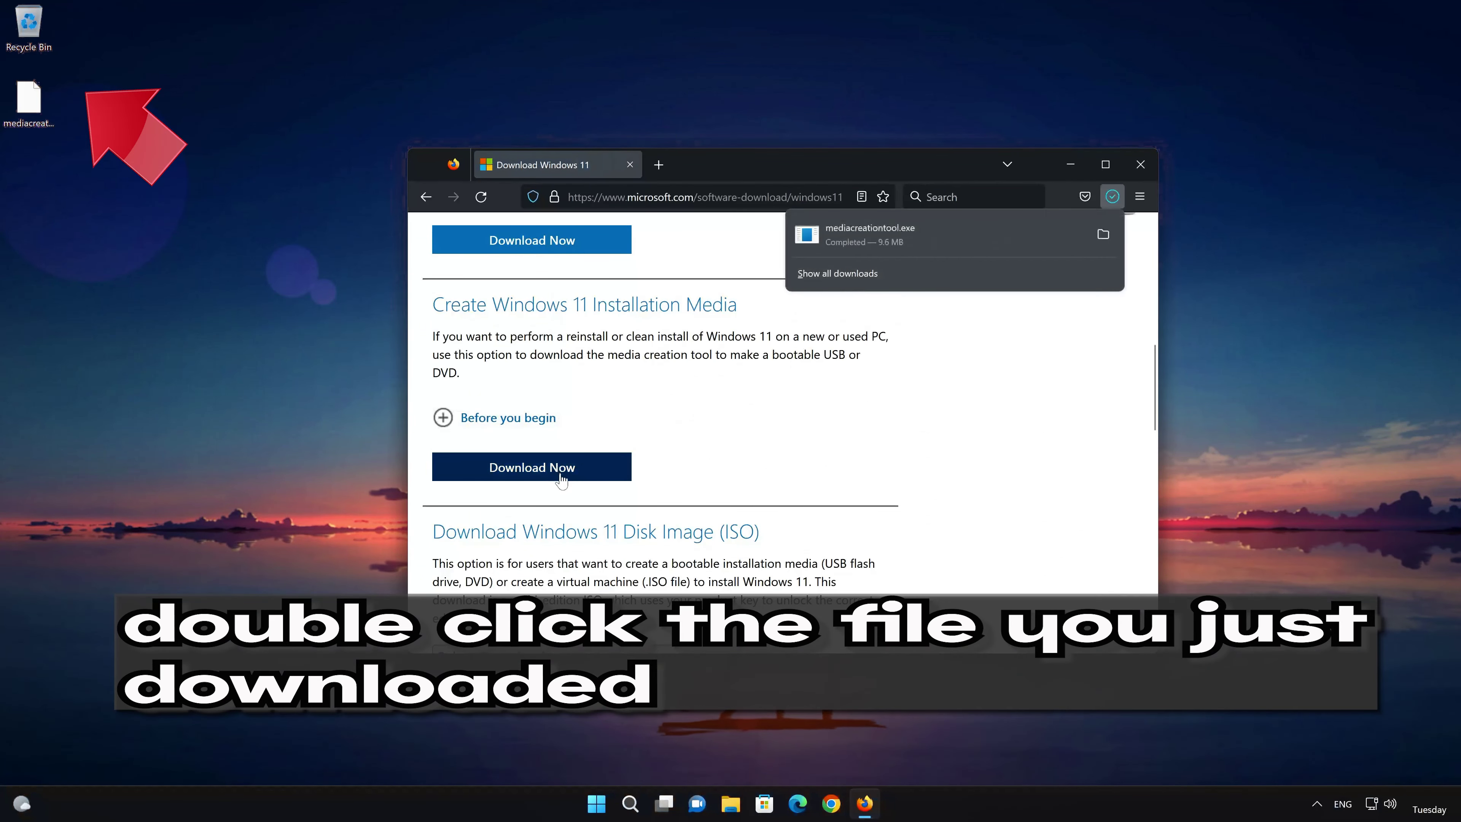
{"action": "left_click", "coordinate": [1137, 166]}
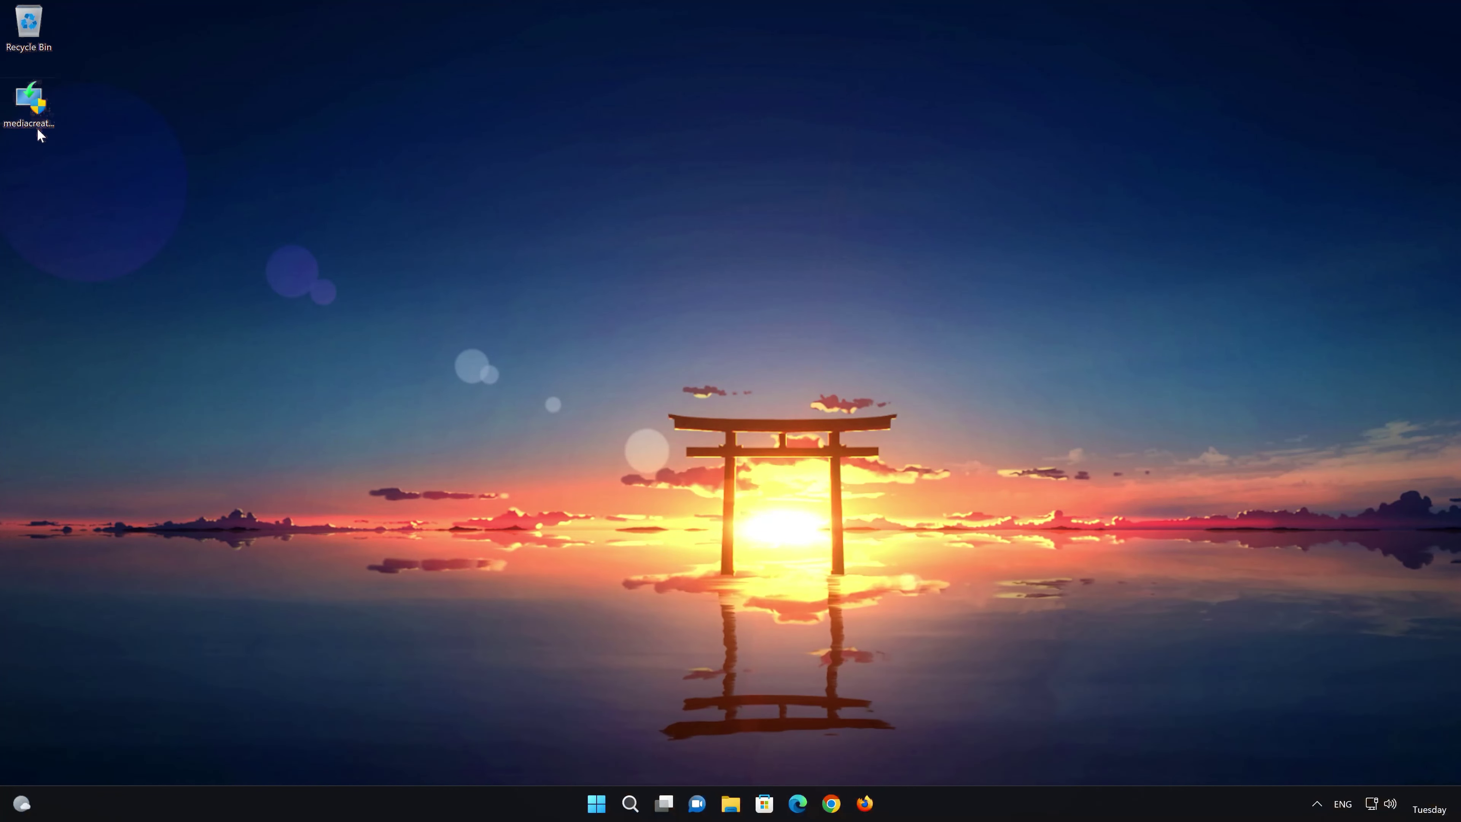
Step: Run the downloaded mediacreationtool with the permission request allowed, accept its license terms, and keep the recommended language and edition
{"action": "double_click", "coordinate": [28, 110]}
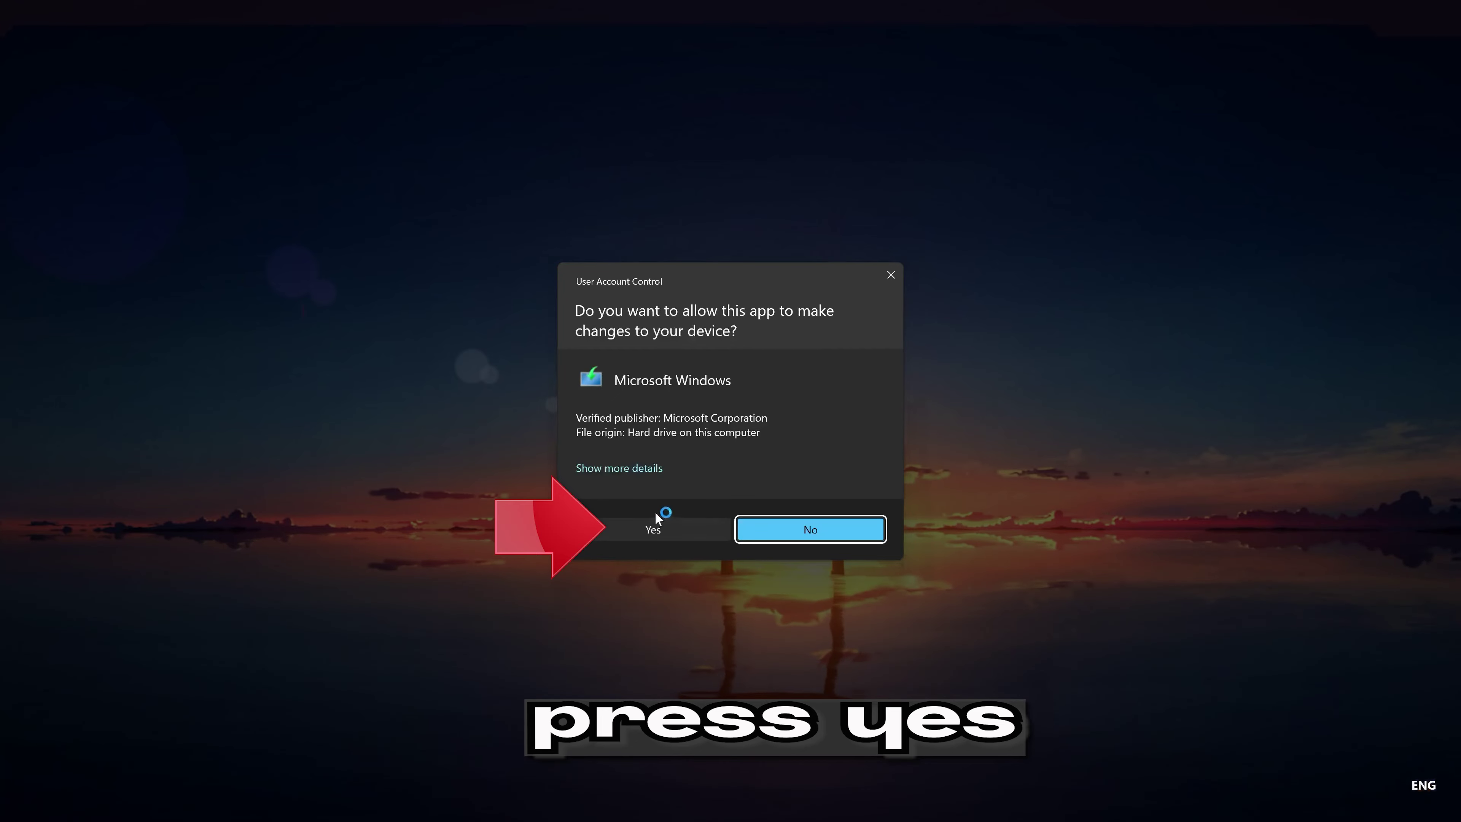
{"action": "left_click", "coordinate": [645, 531]}
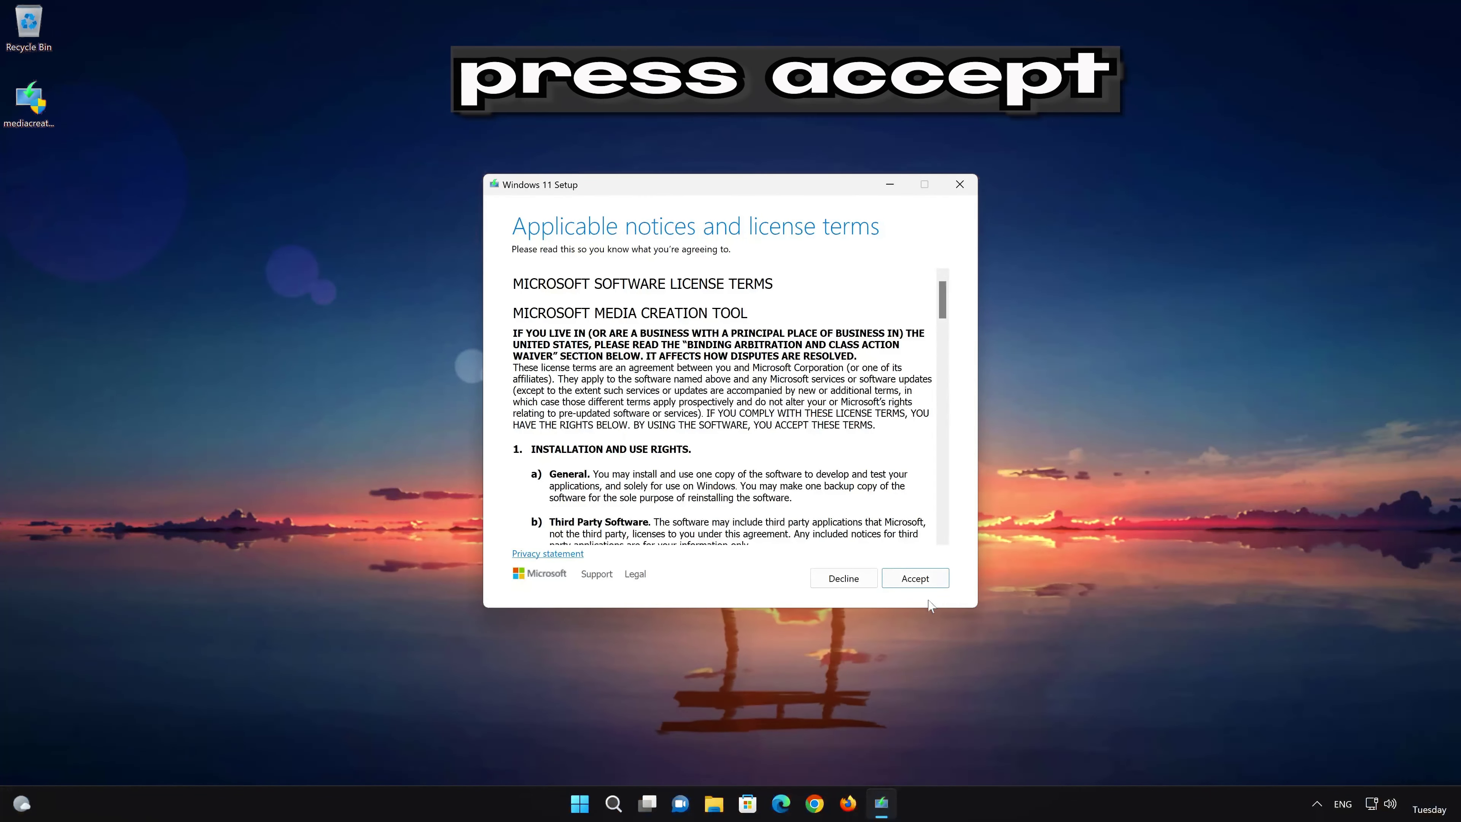
{"action": "left_click", "coordinate": [924, 582]}
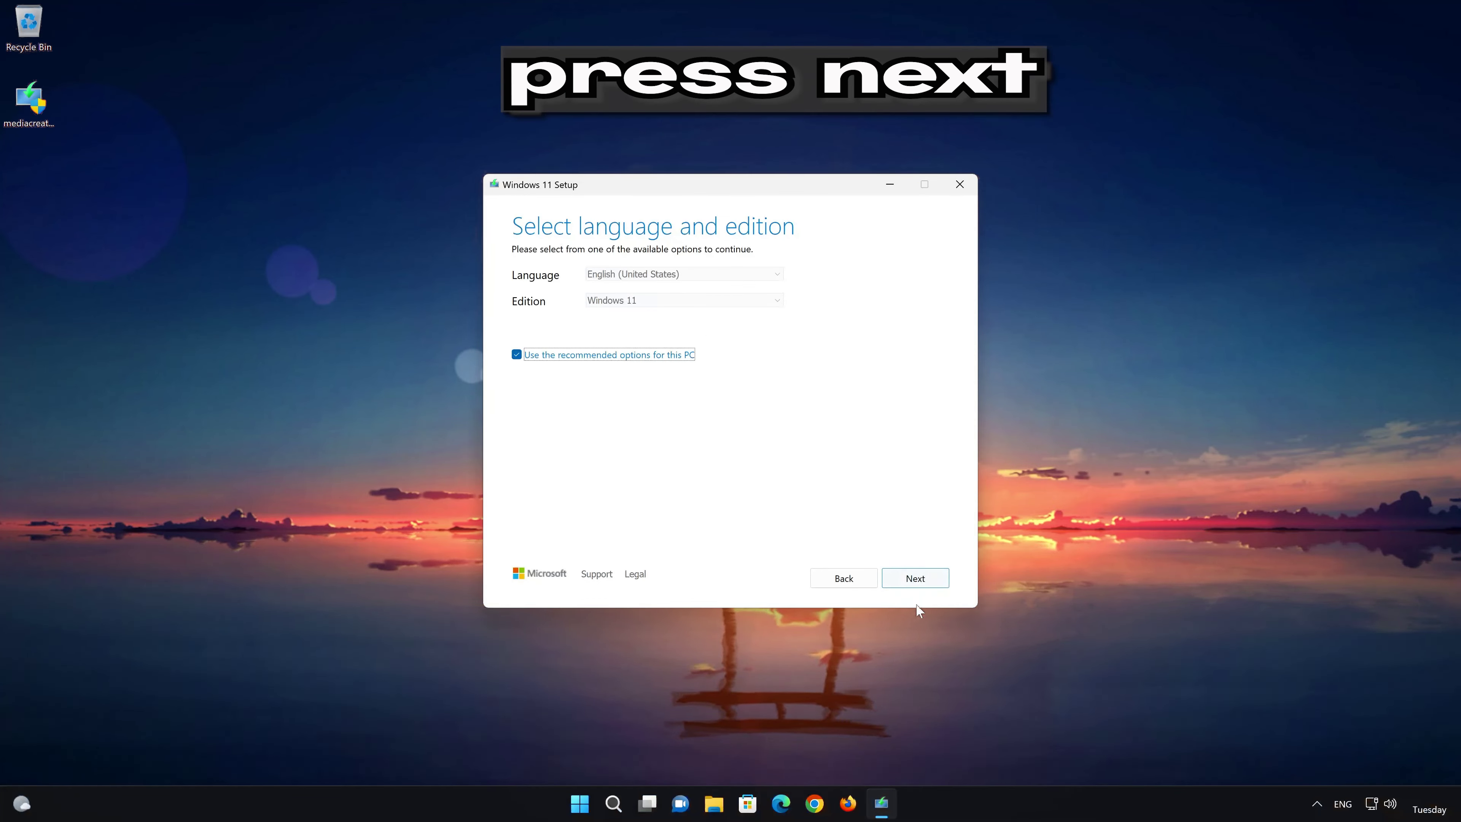
{"action": "left_click", "coordinate": [915, 578]}
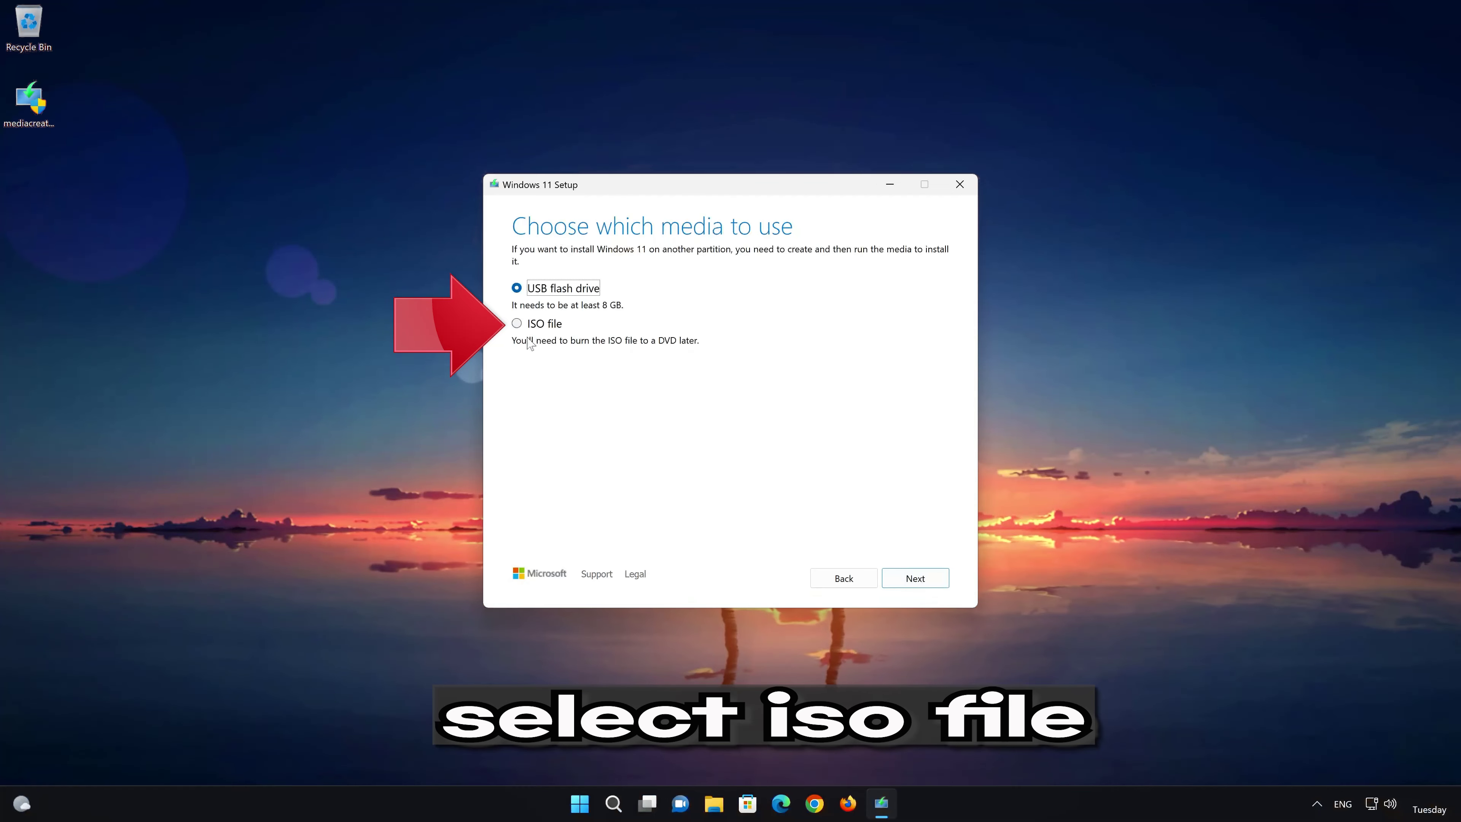
Step: Choose ISO file as the media, save it to the Desktop as Windows 11, and finish the media creation wizard once the download completes
{"action": "left_click", "coordinate": [517, 324]}
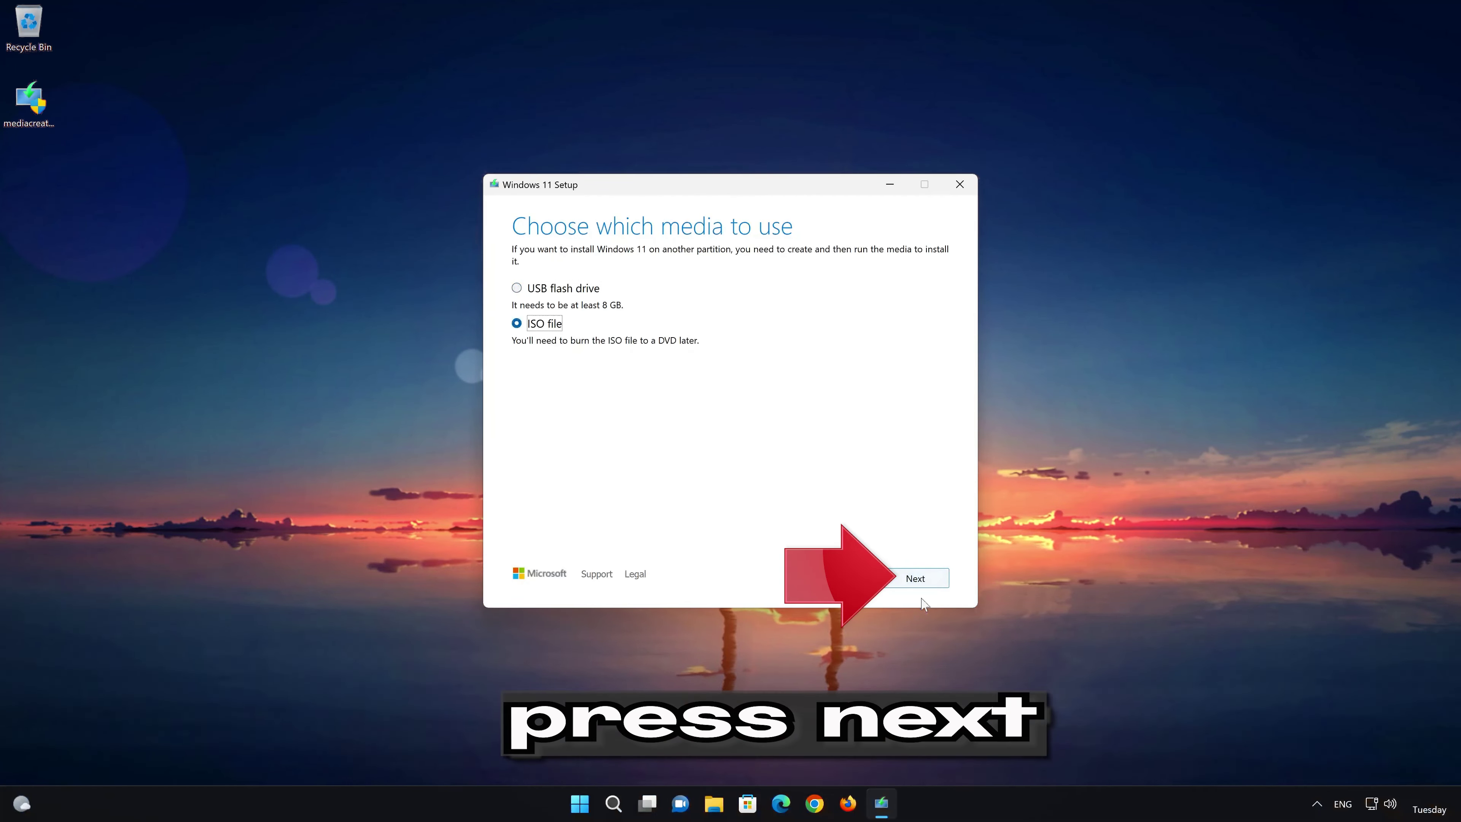
{"action": "left_click", "coordinate": [916, 579]}
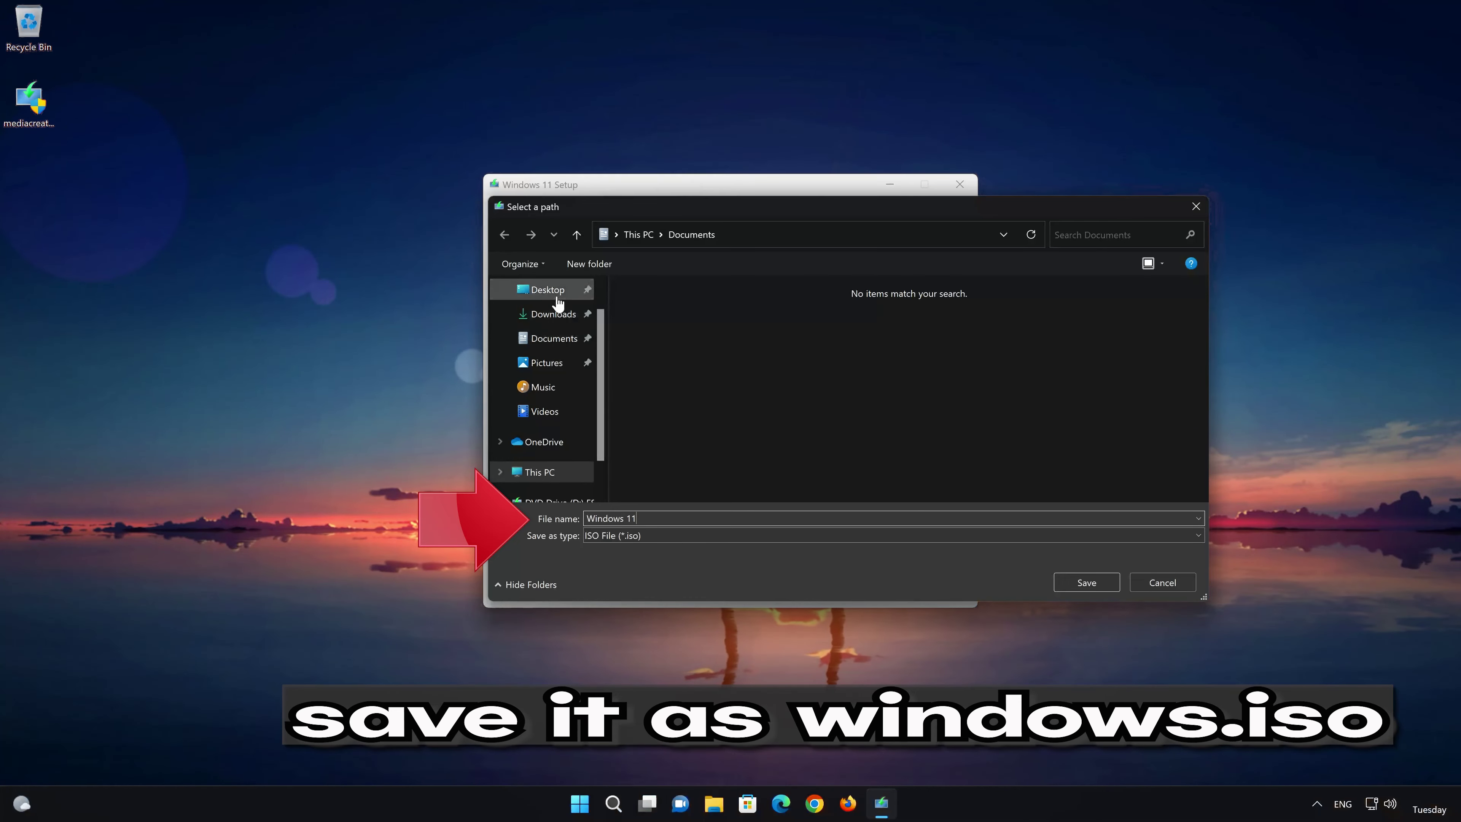
{"action": "left_click", "coordinate": [546, 289]}
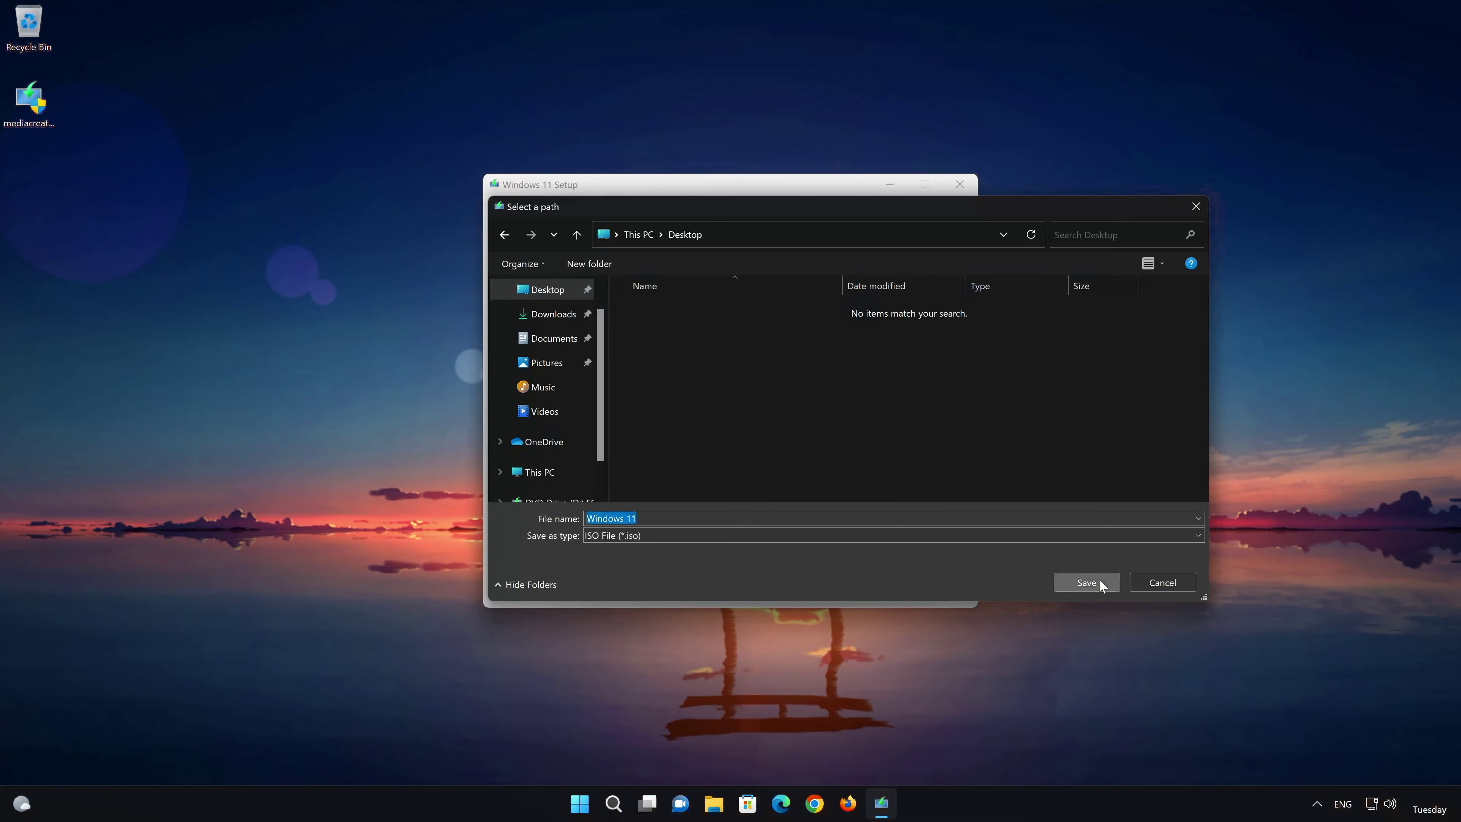
{"action": "left_click", "coordinate": [1087, 583]}
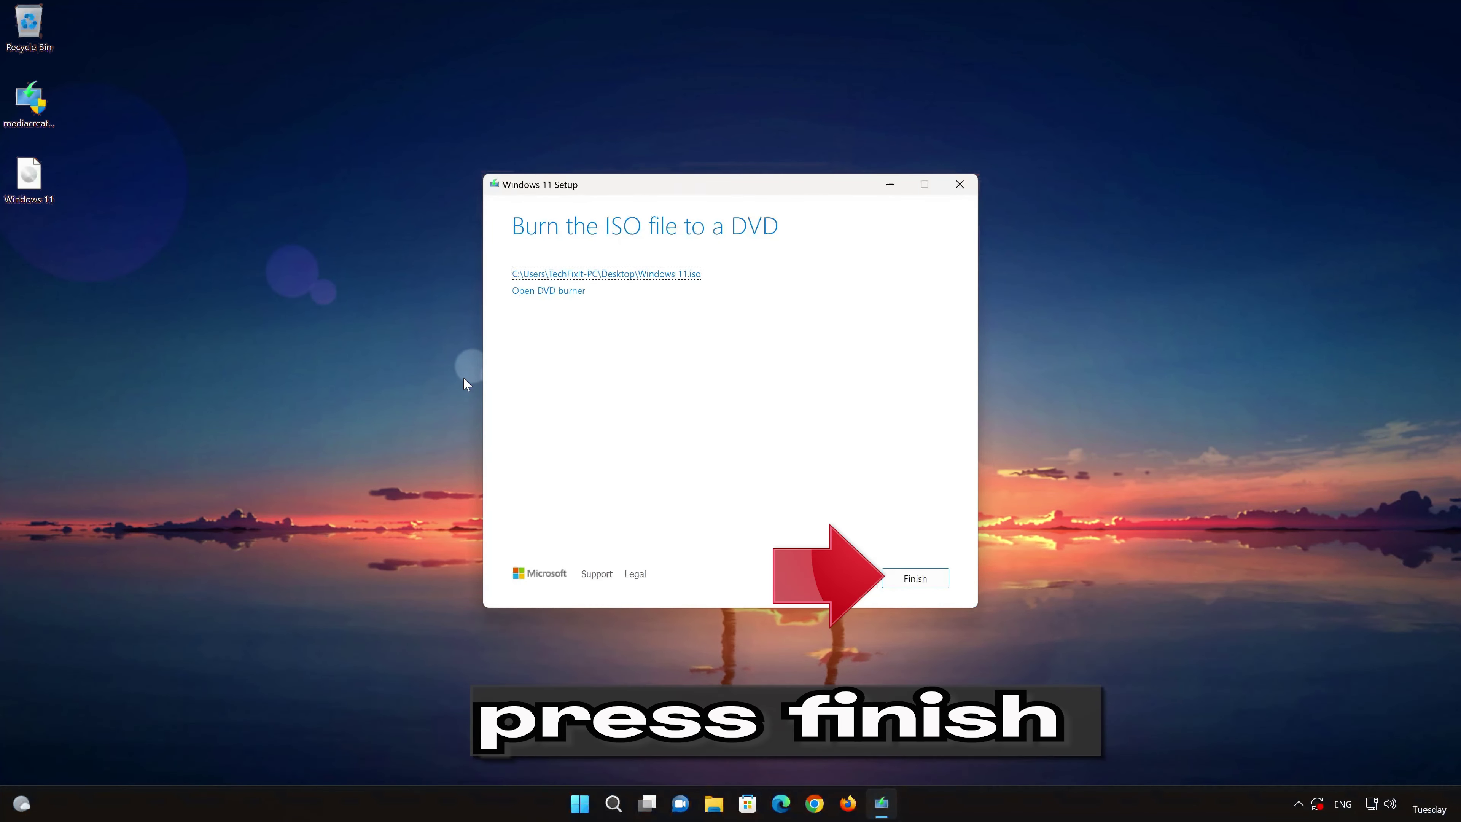
{"action": "left_click", "coordinate": [907, 575]}
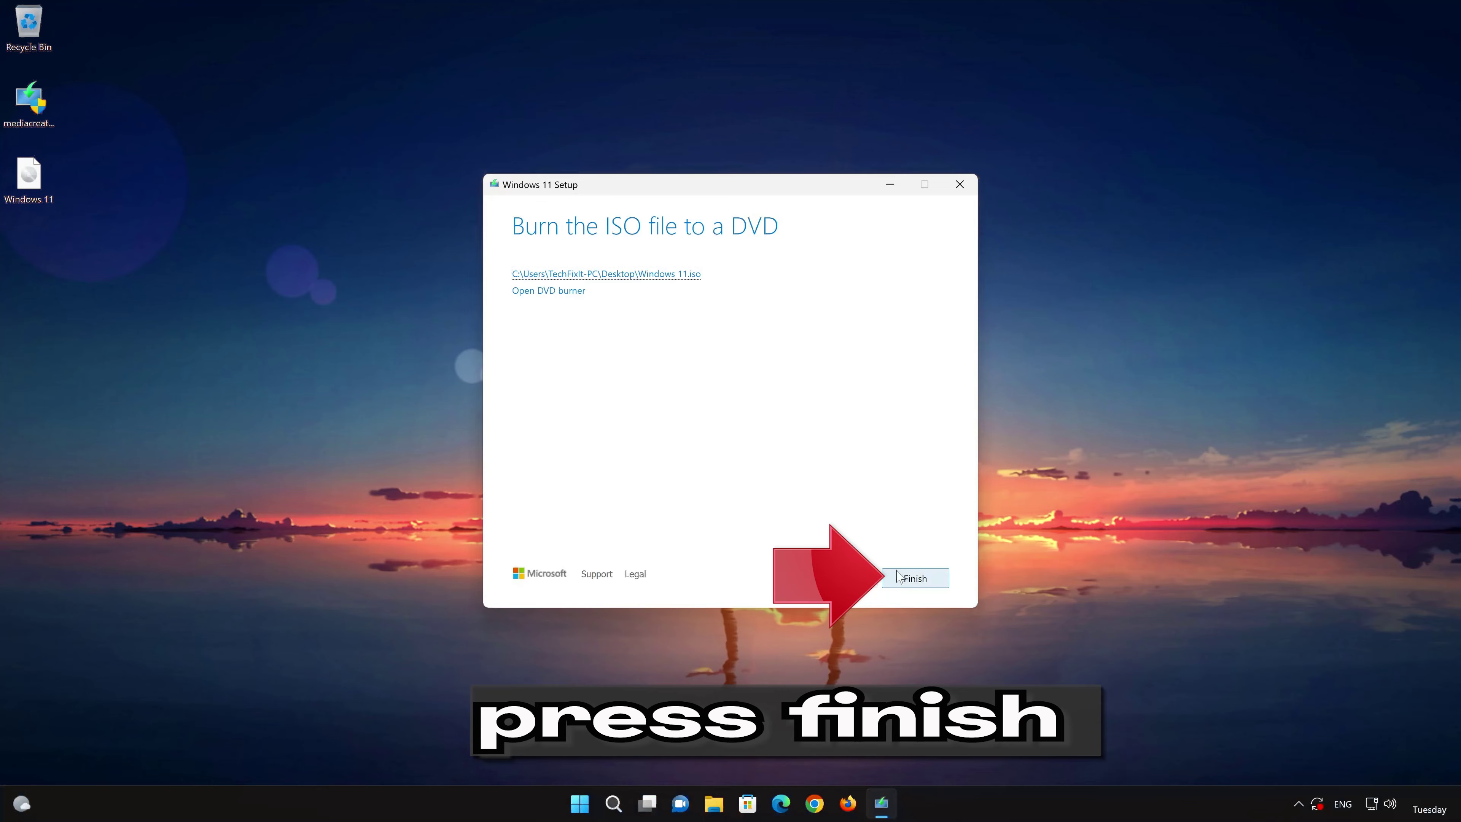
{"action": "left_click", "coordinate": [915, 580]}
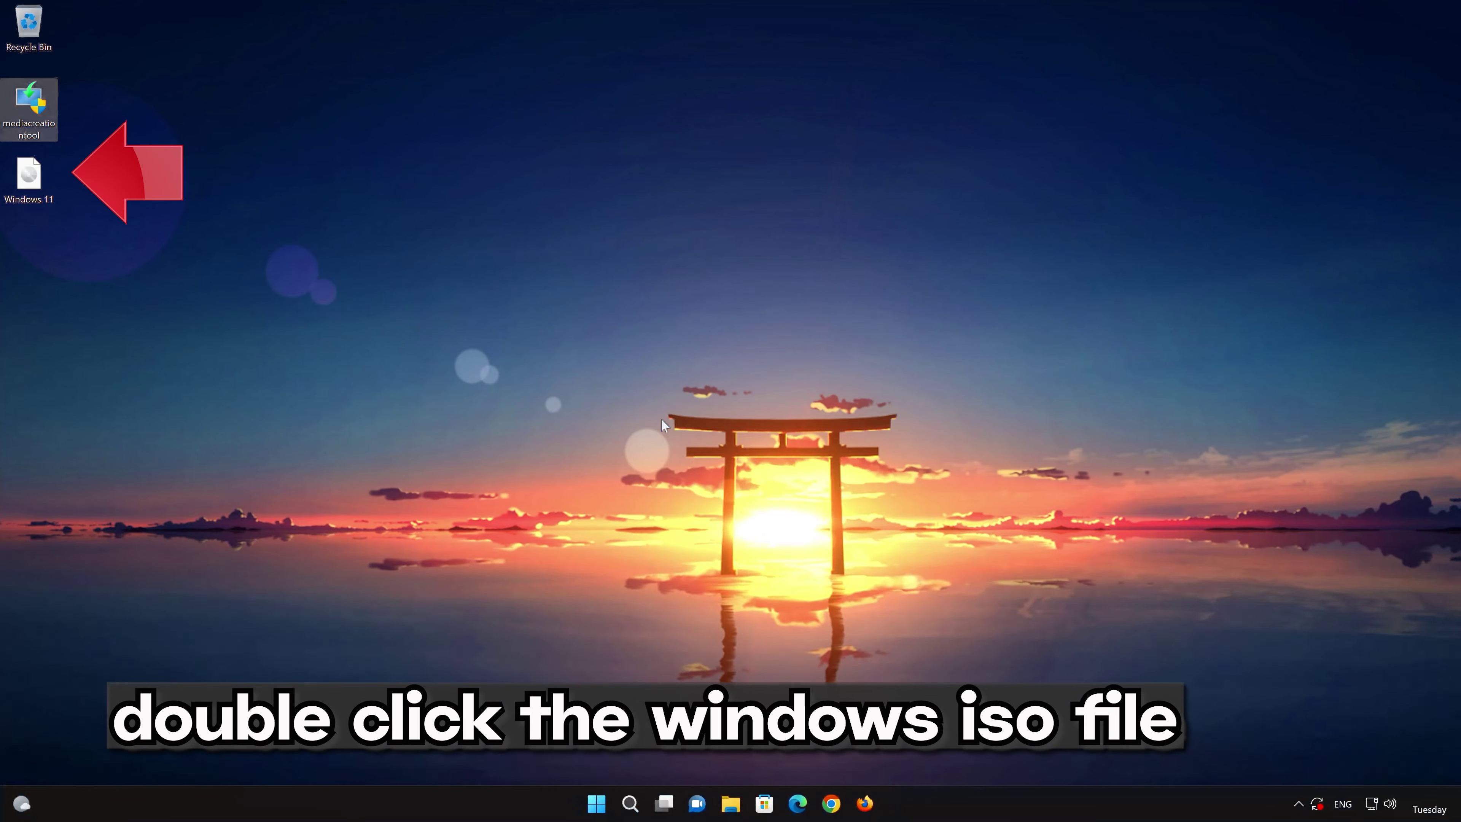
Step: Mount the Windows 11 ISO from the desktop, run its setup application with permission allowed, and close the File Explorer window
{"action": "double_click", "coordinate": [26, 183]}
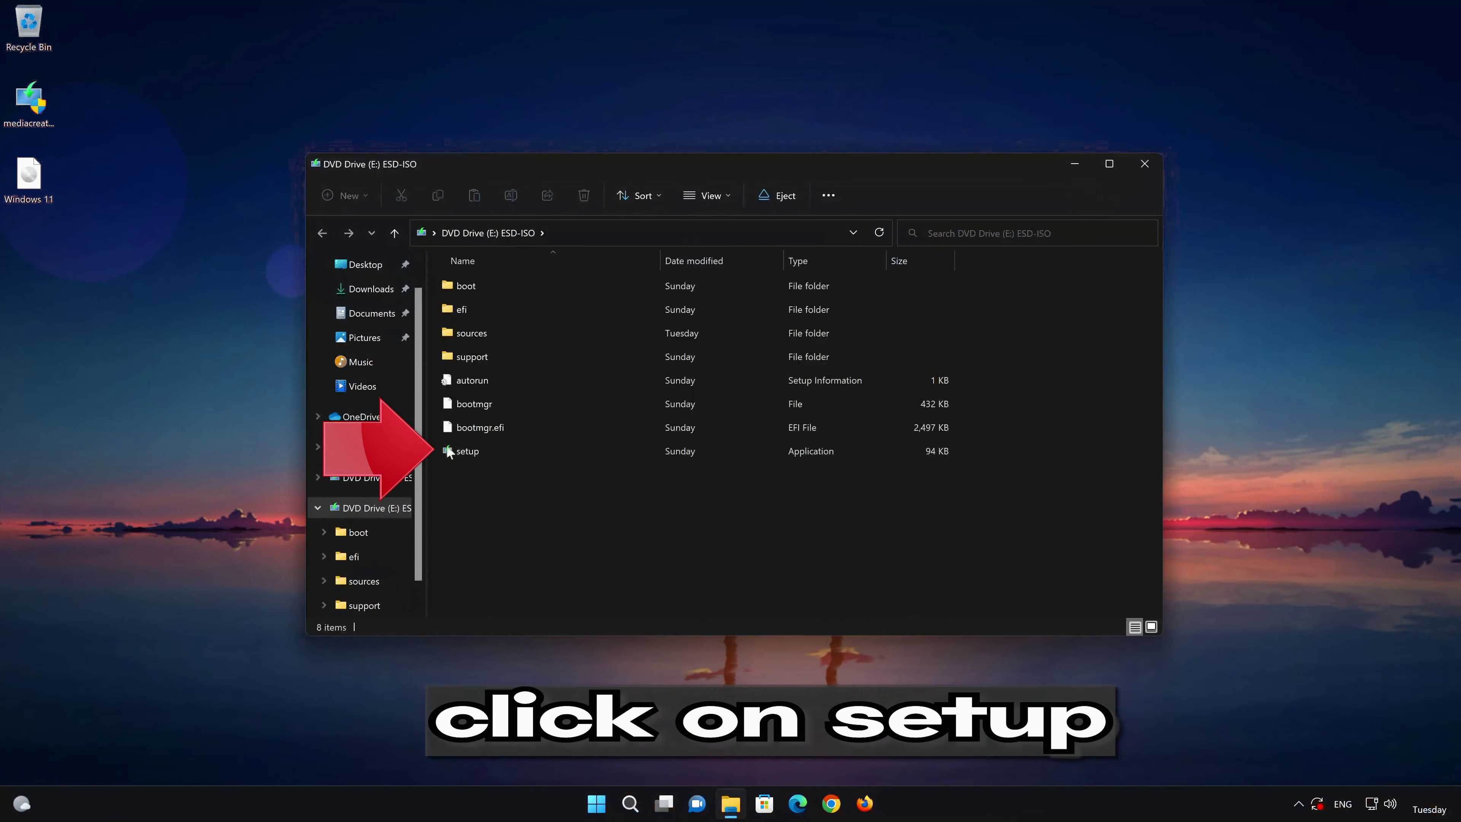
{"action": "double_click", "coordinate": [548, 451]}
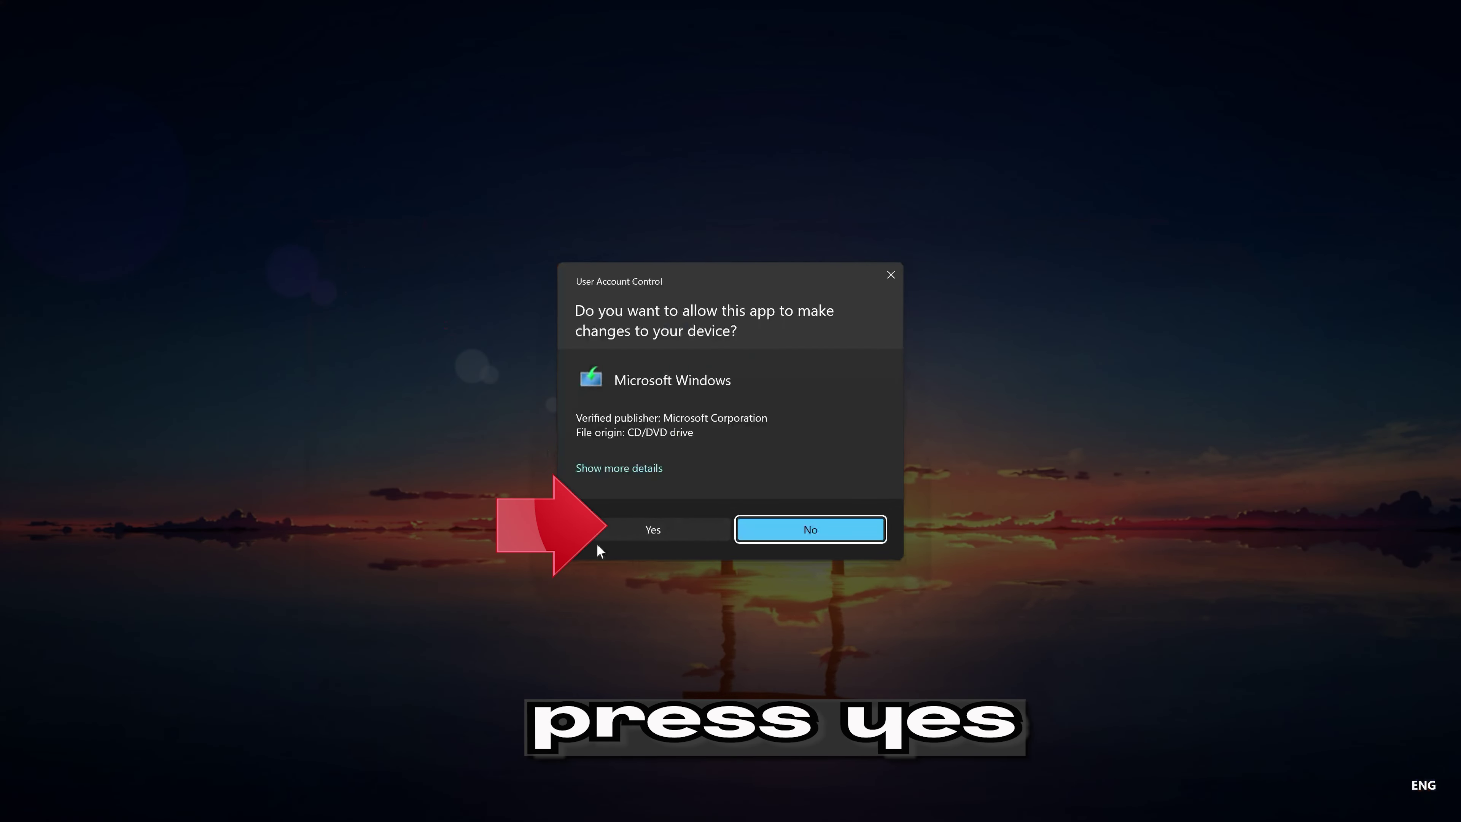
{"action": "left_click", "coordinate": [645, 528]}
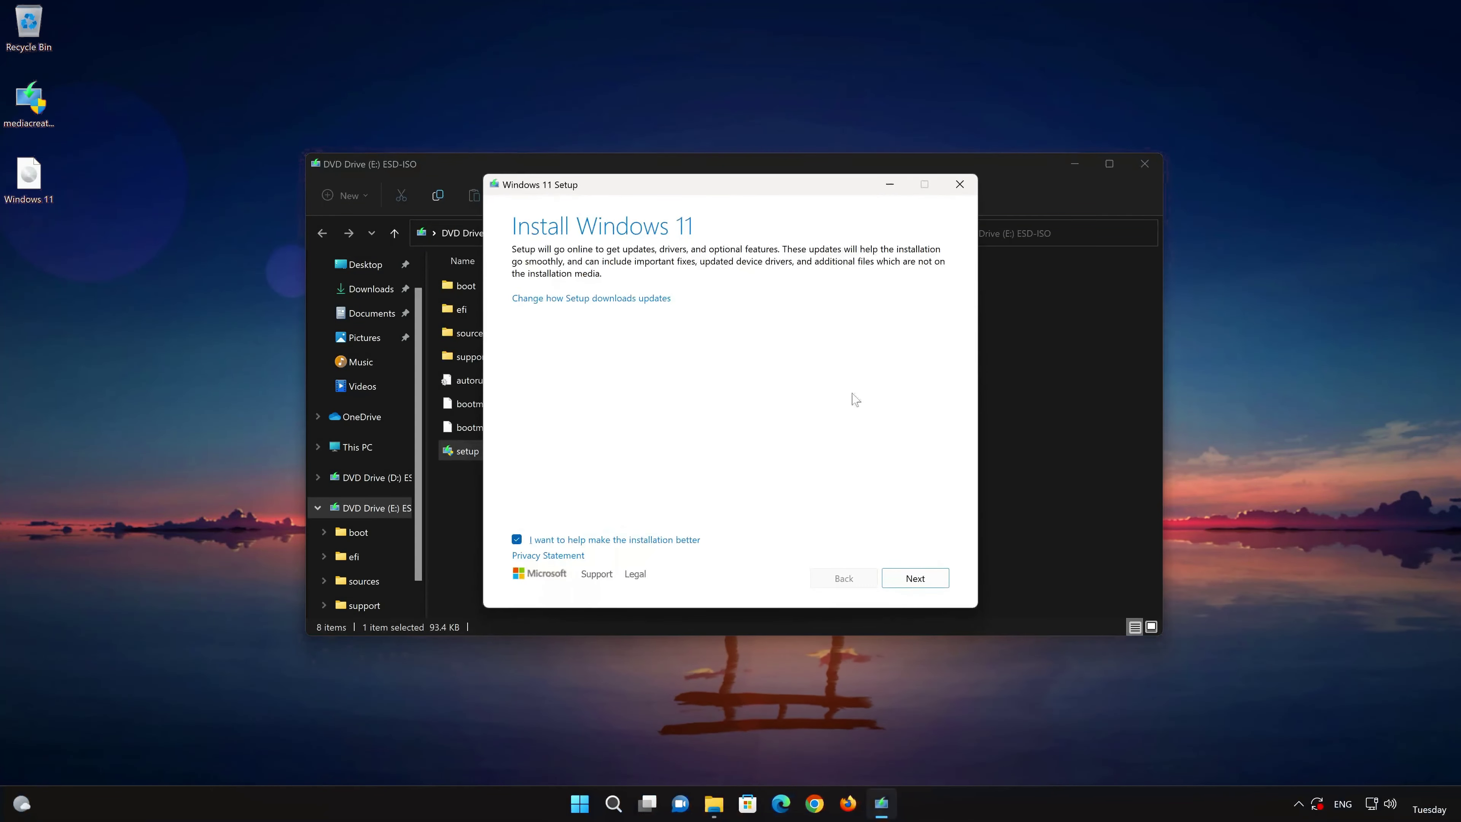
{"action": "left_click", "coordinate": [1140, 164]}
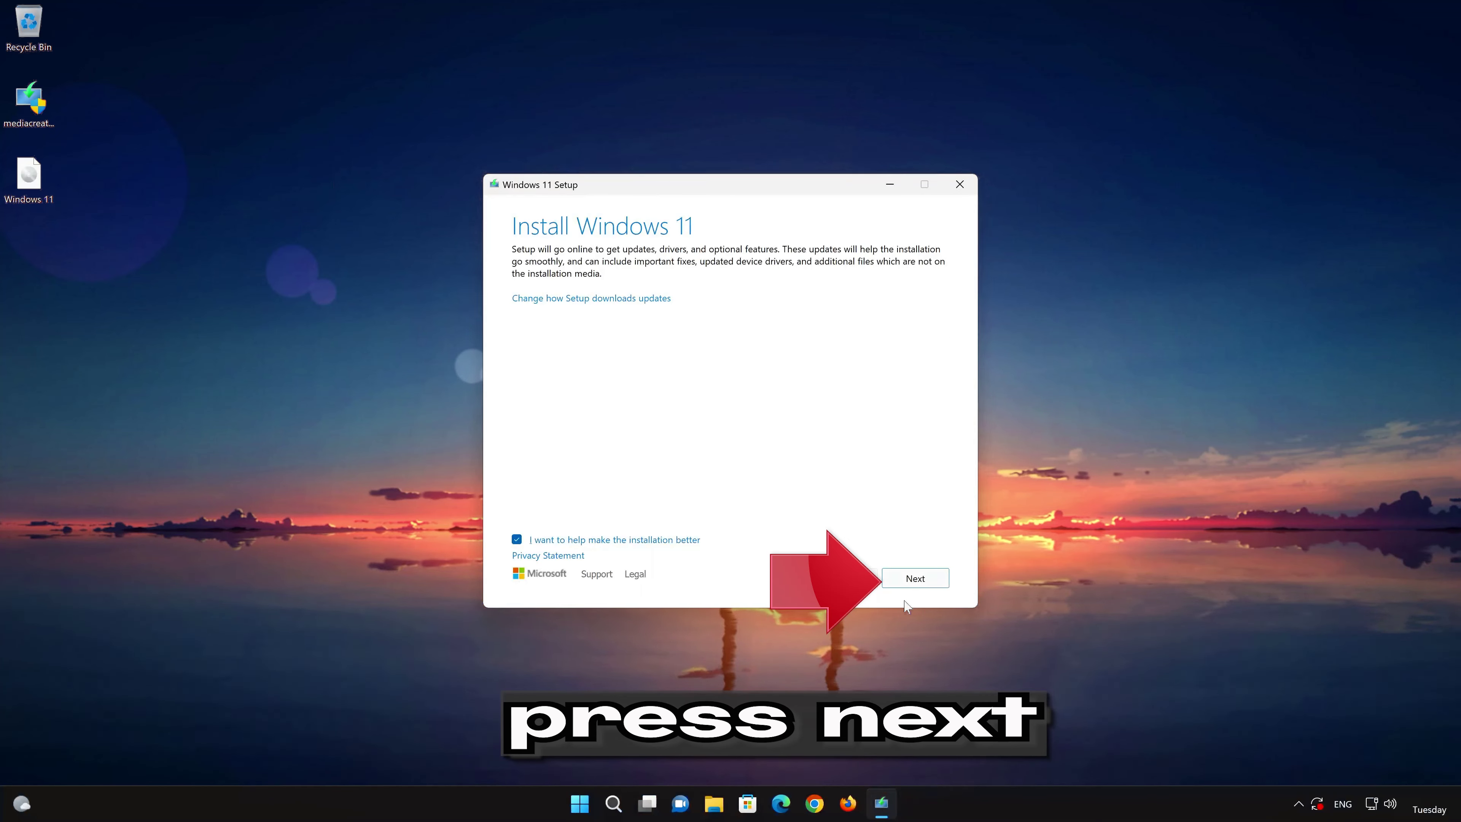
Step: Proceed through Windows 11 Setup, accept the license terms, and start installing Windows 11 Pro with personal files and apps kept
{"action": "left_click", "coordinate": [922, 586]}
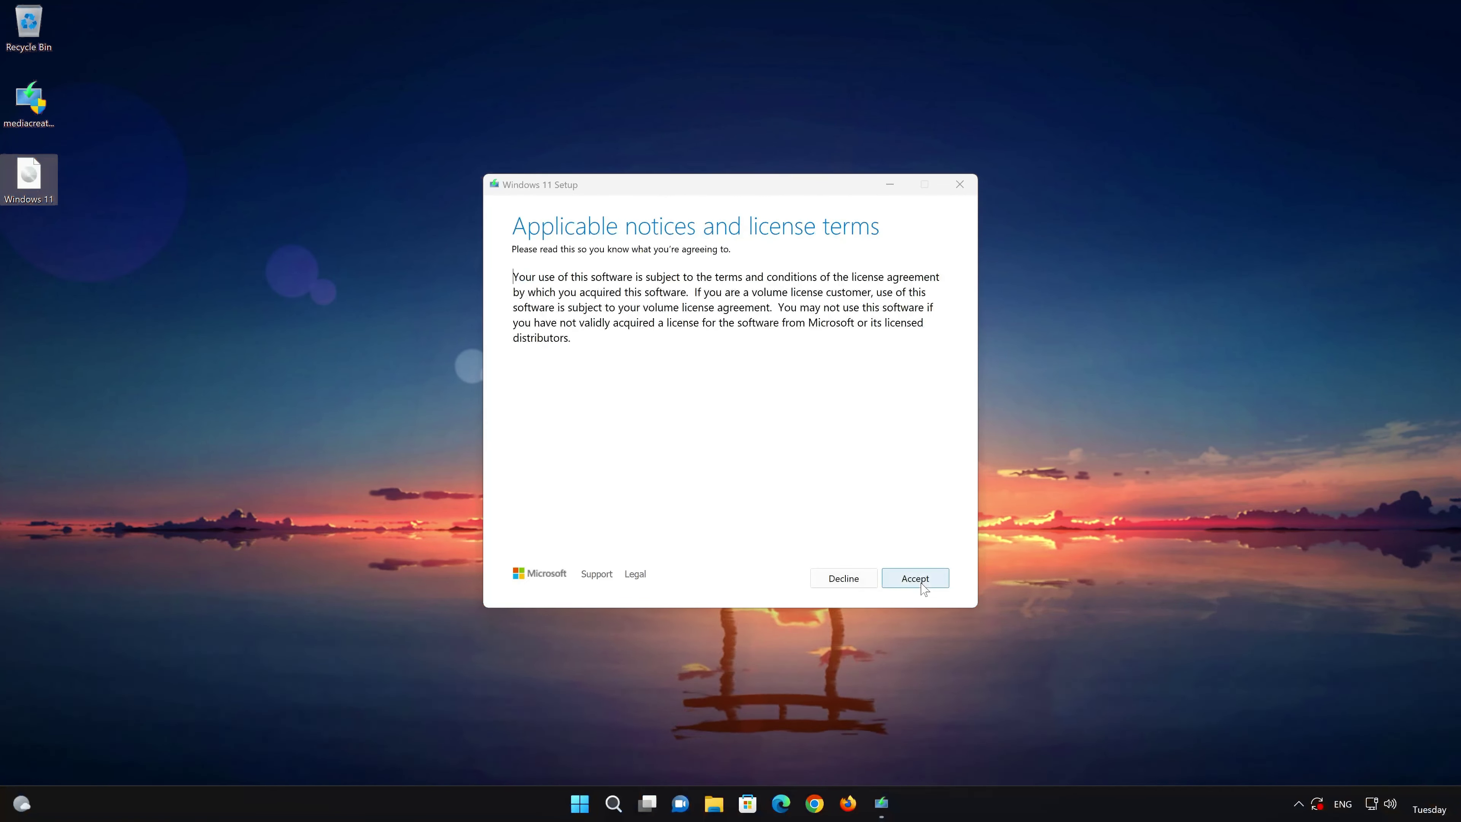
{"action": "left_click", "coordinate": [920, 585]}
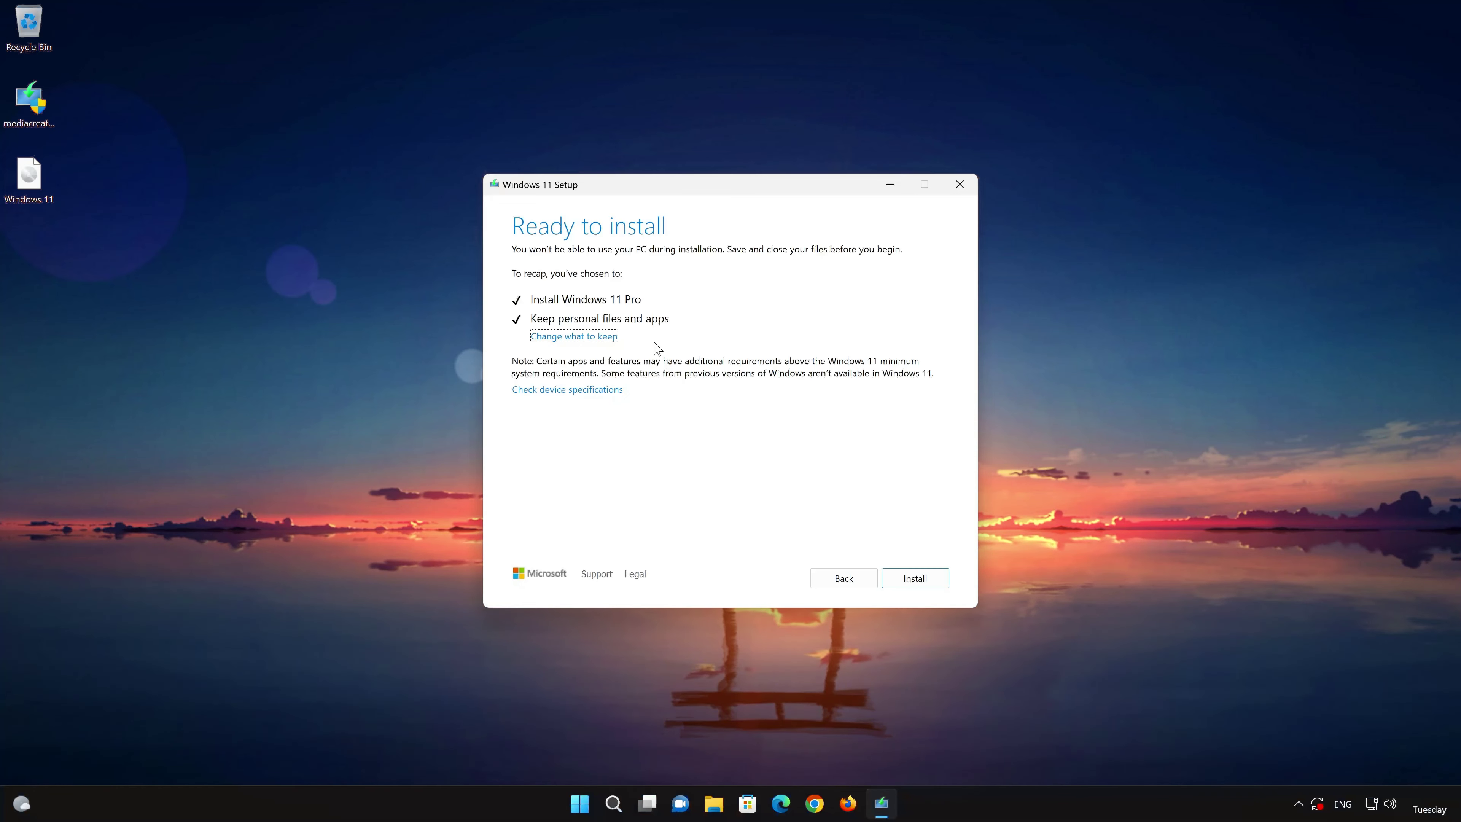
{"action": "left_click", "coordinate": [934, 583]}
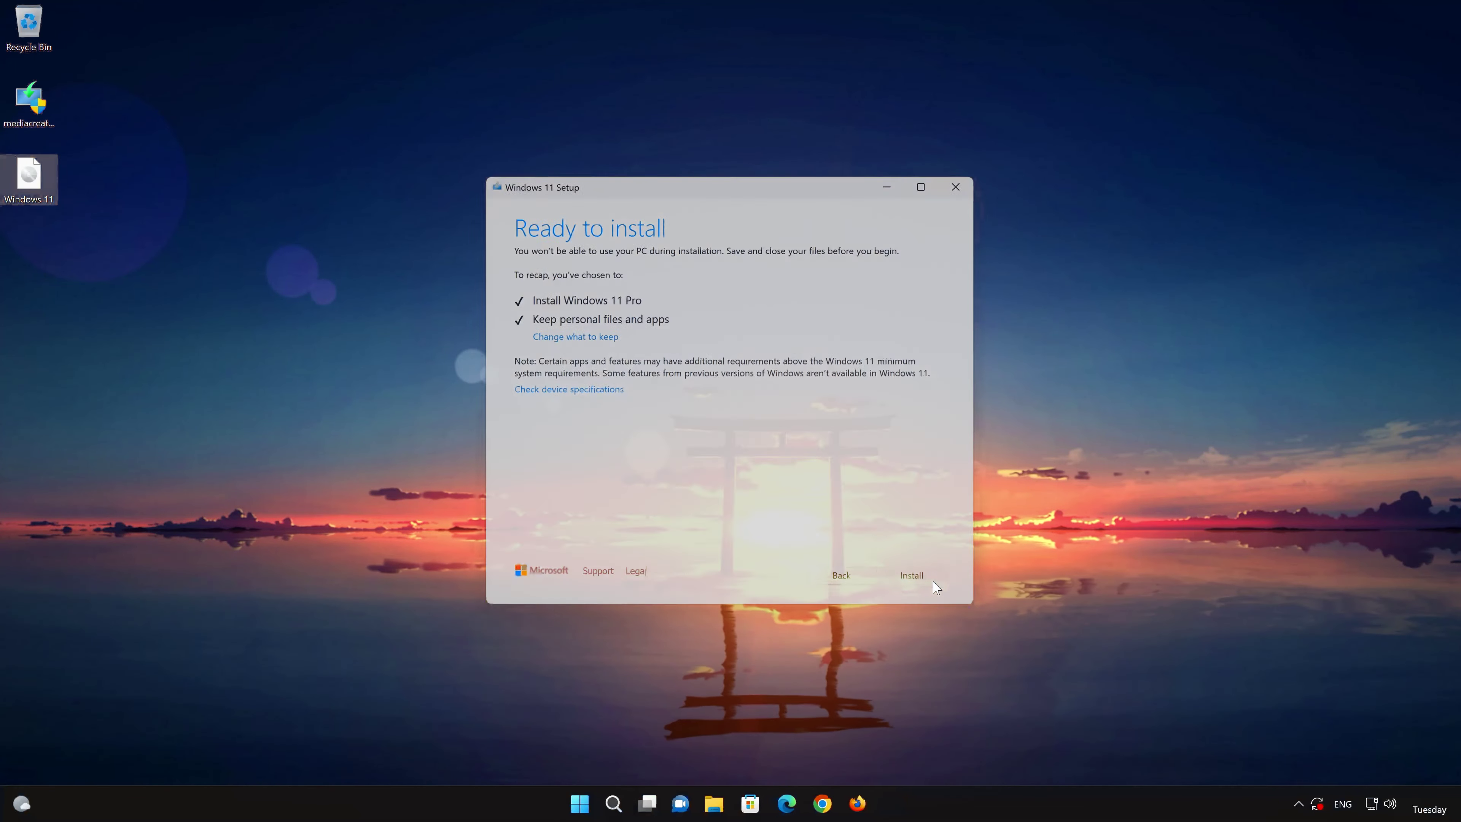